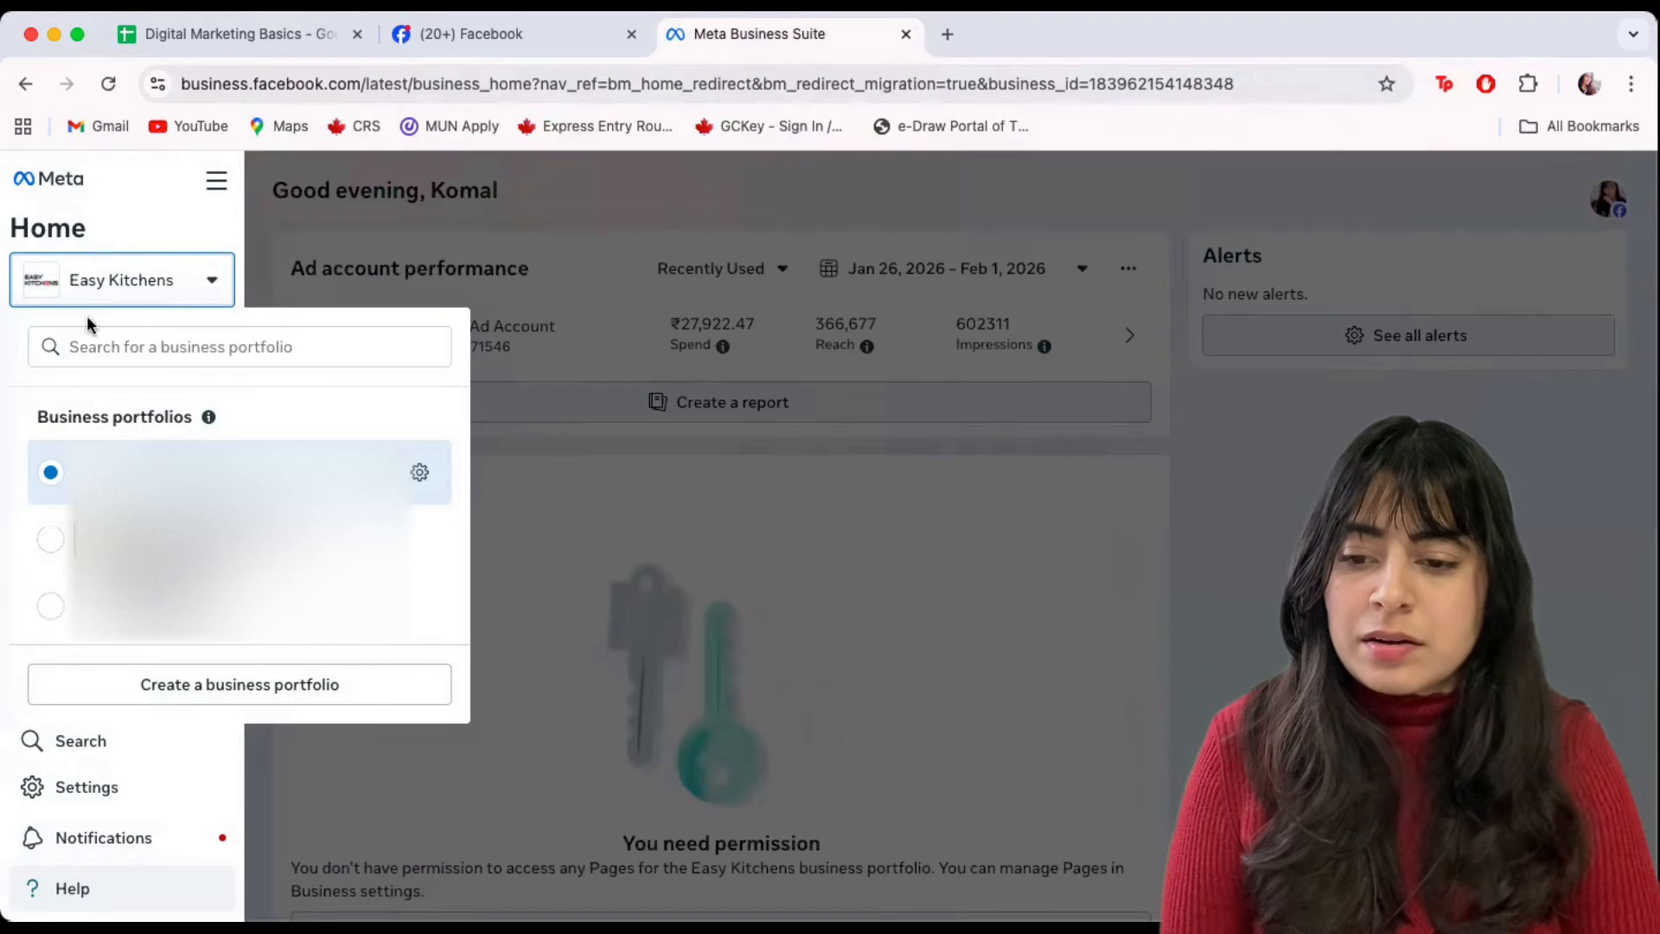
Start a new business portfolio and enter the business name 'Komal Digital Mar'.
click(172, 695)
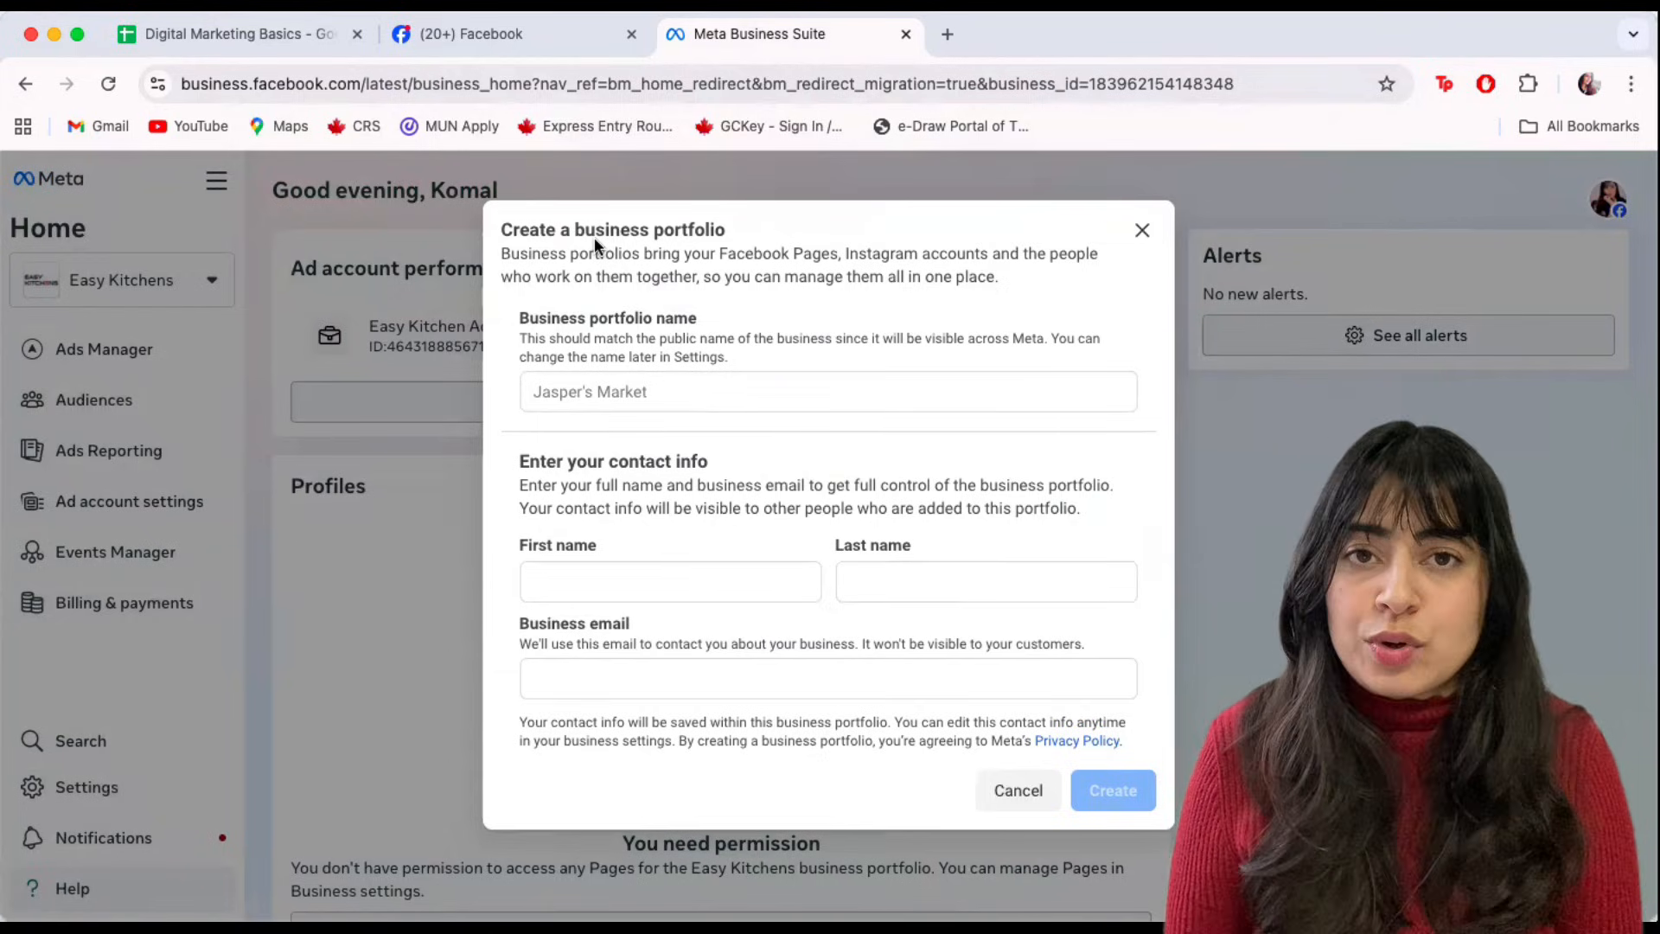
click(542, 396)
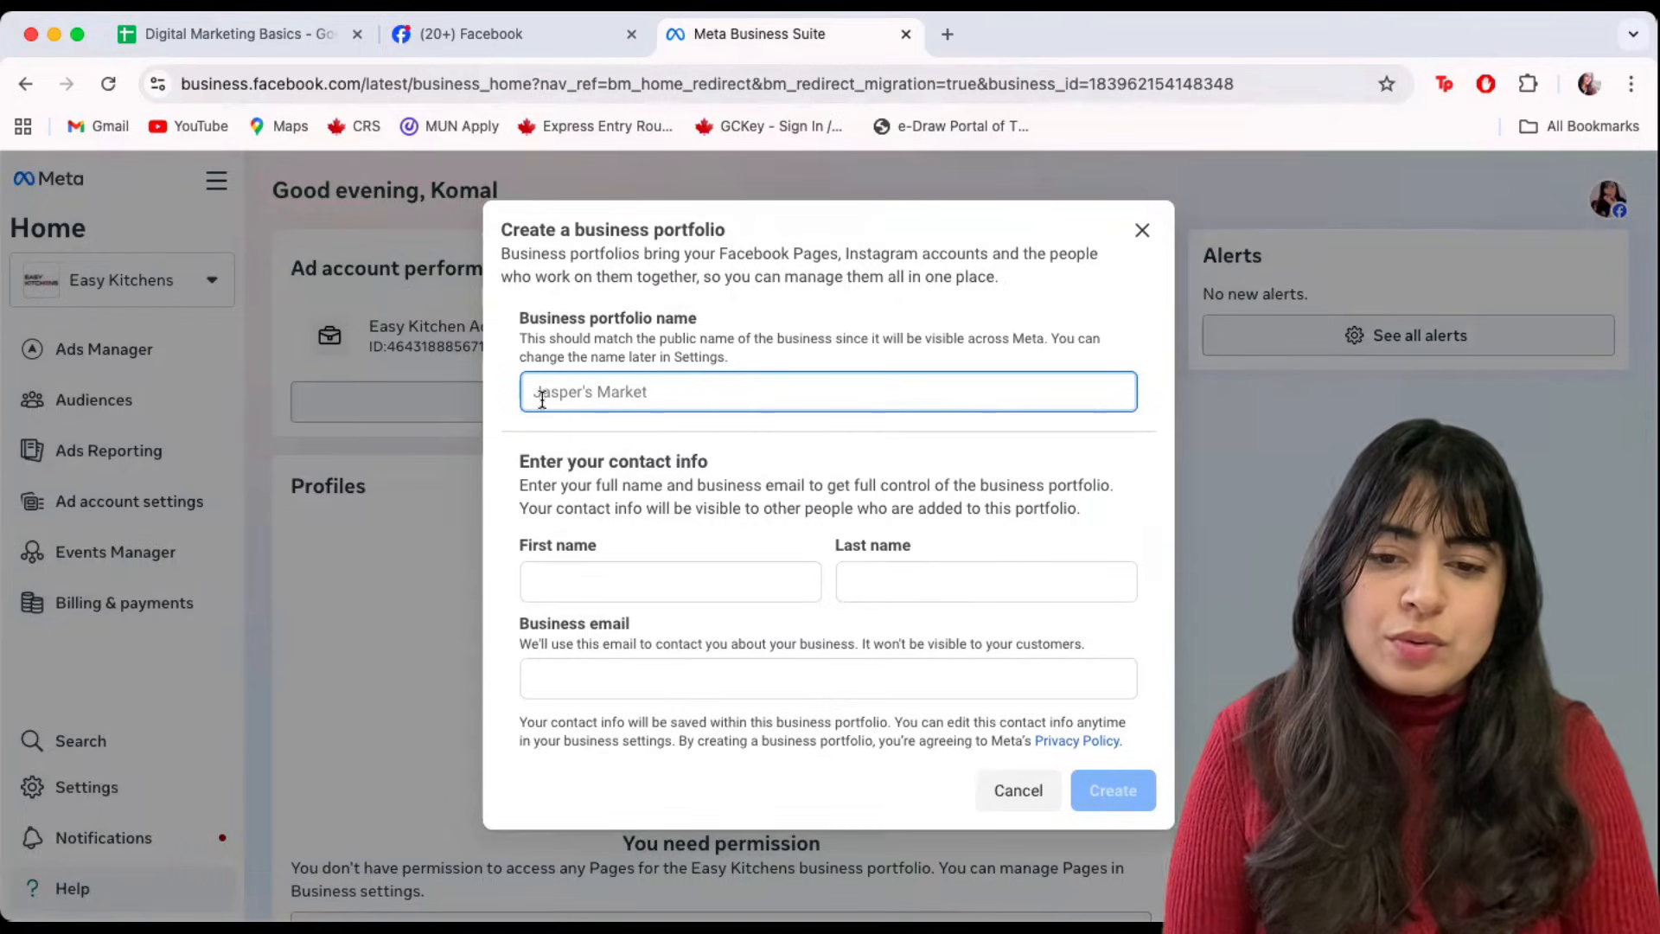
text(Kom)
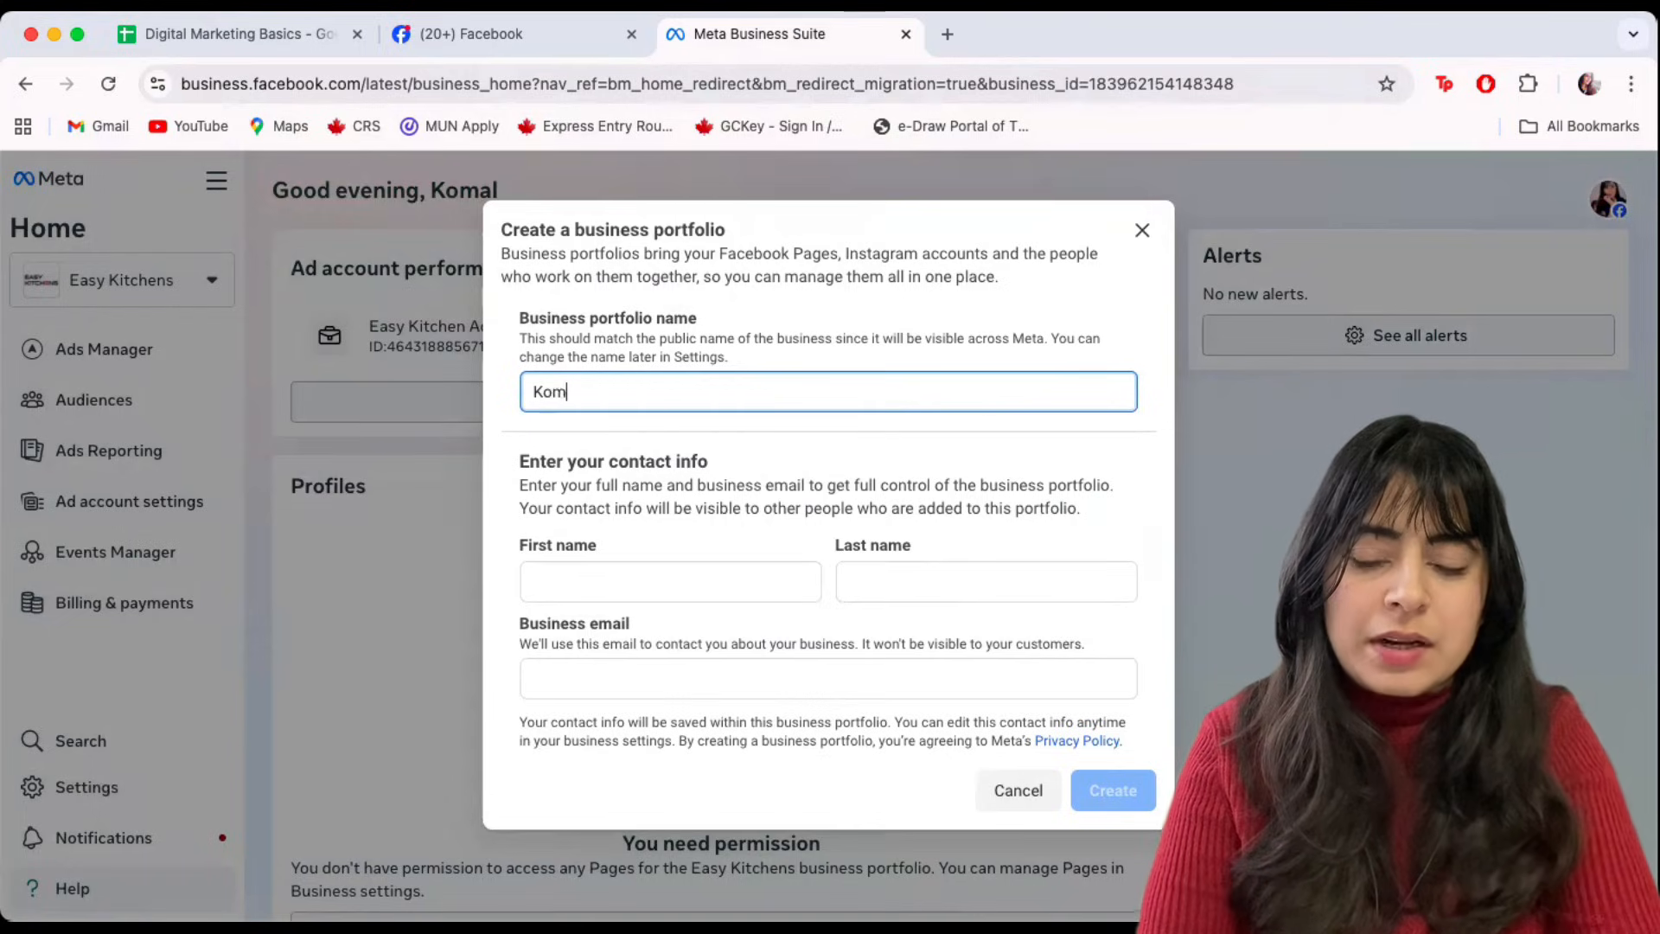
text(al Digital Marketing)
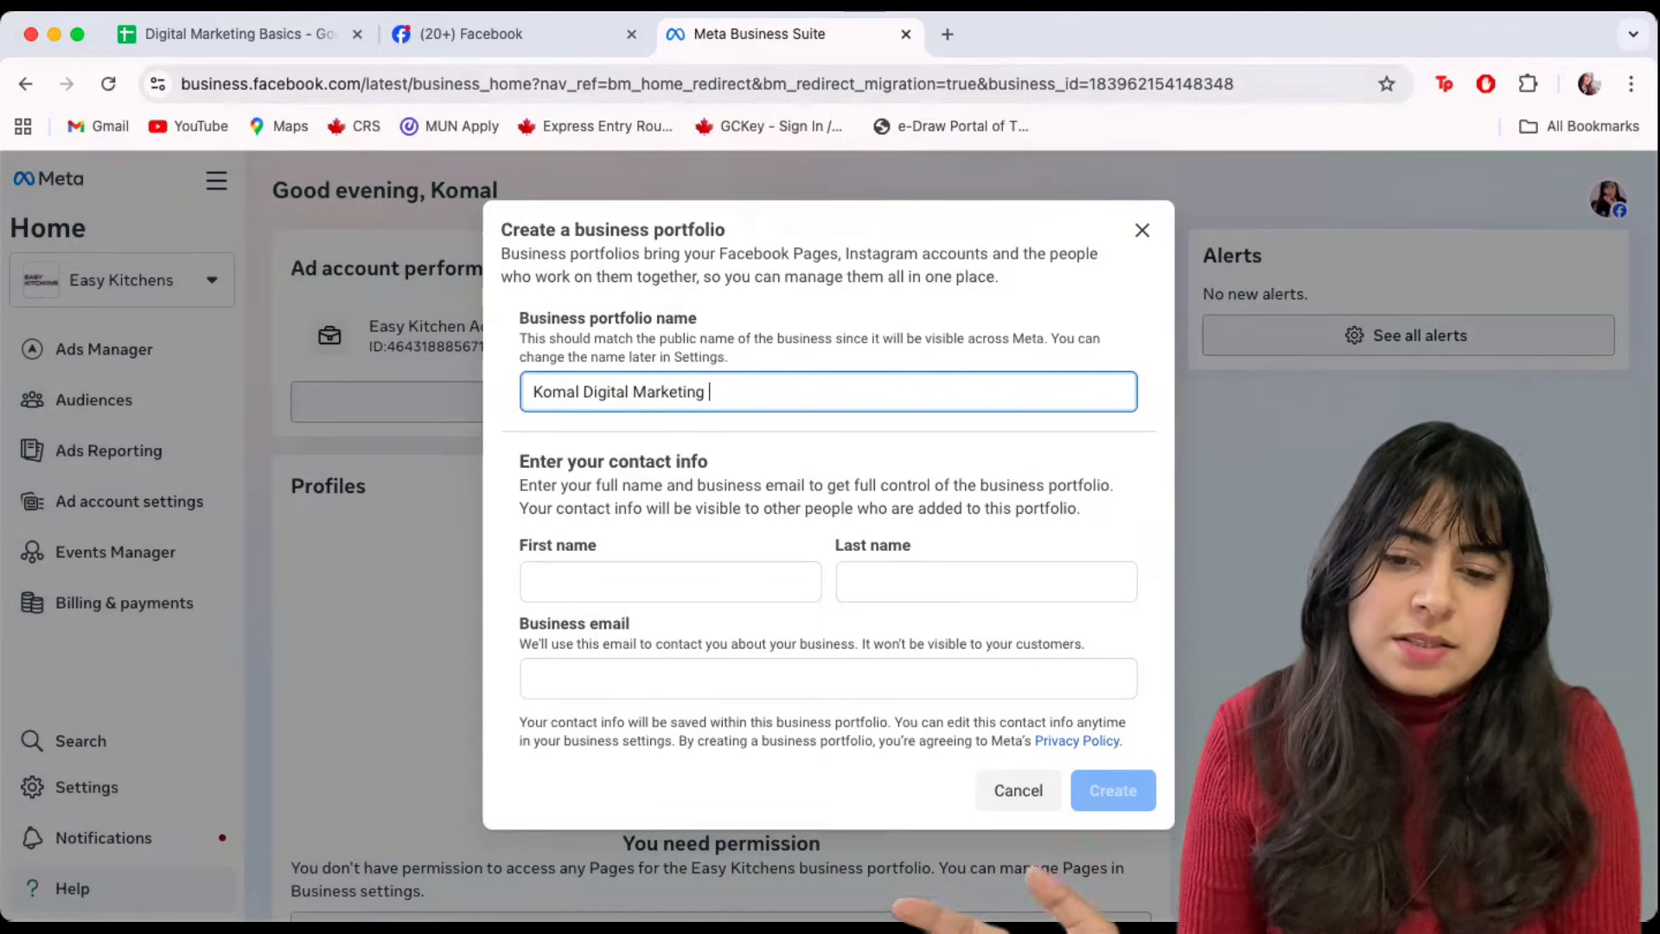
Enter the owner's first name and last name.
click(568, 574)
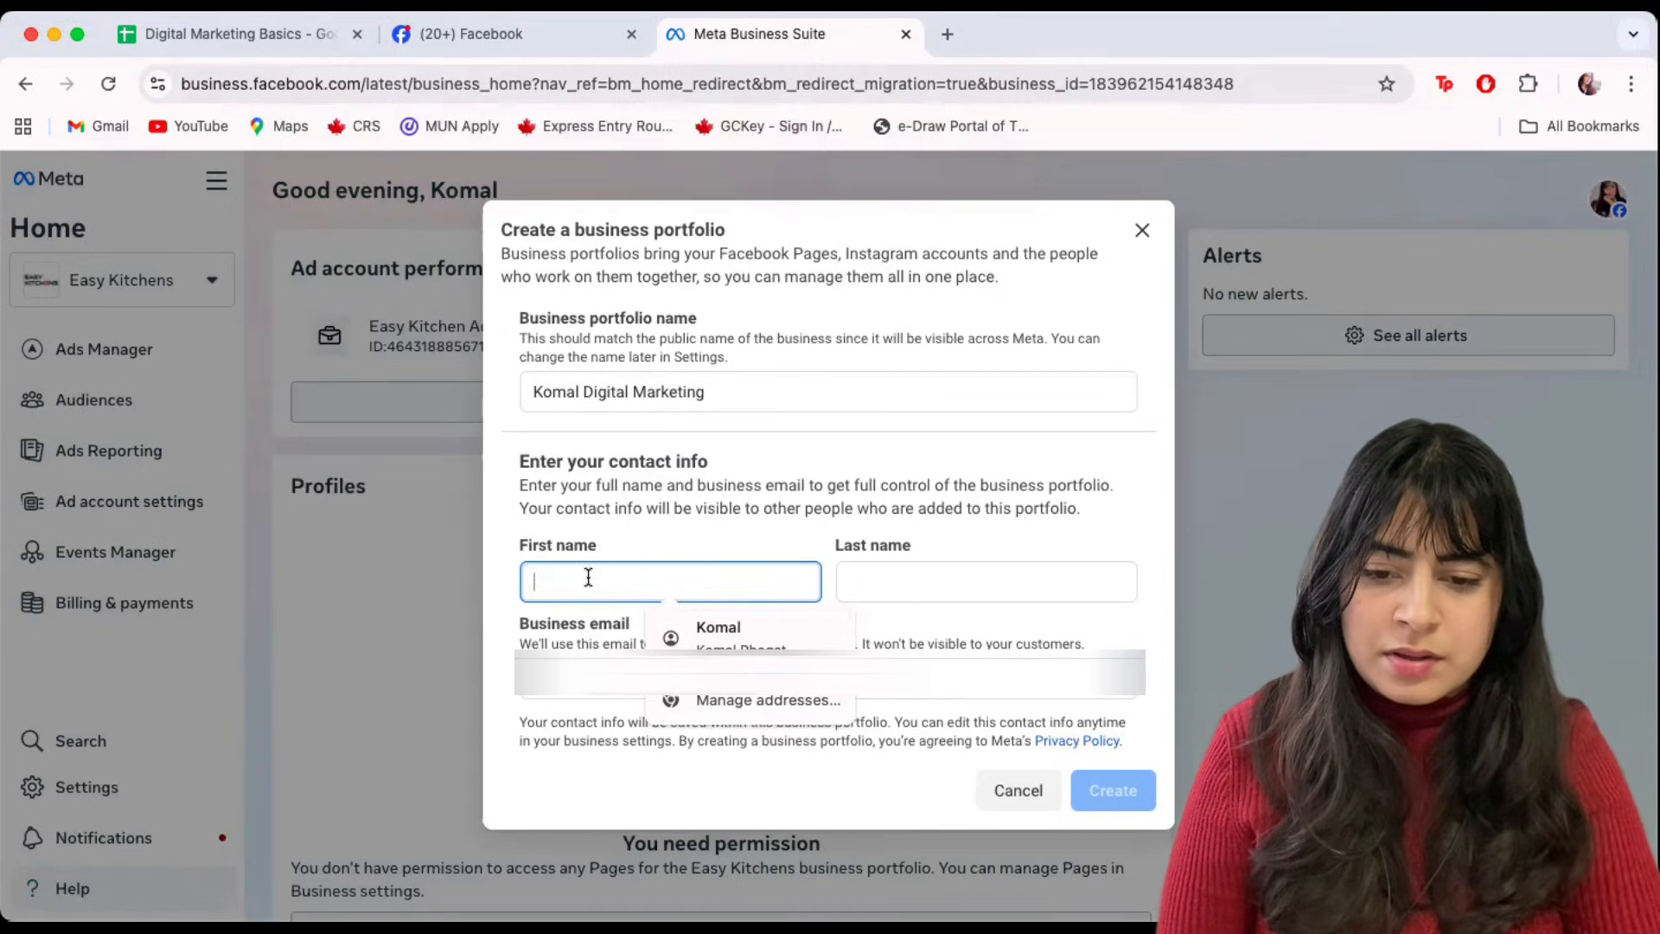
key(Tab)
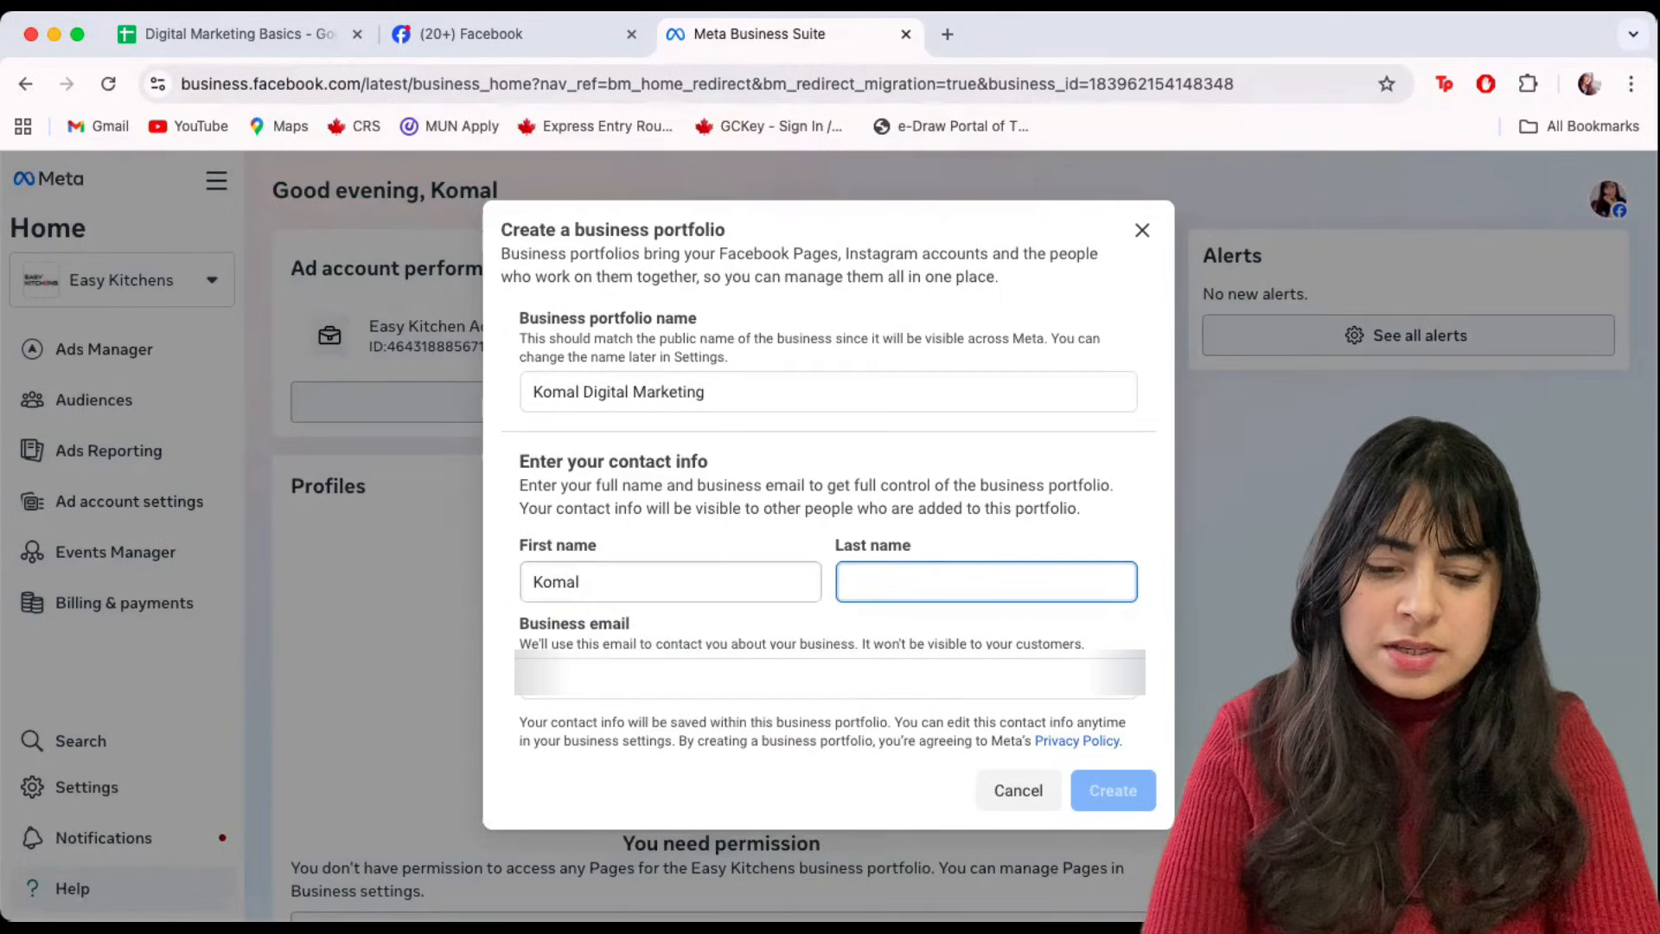
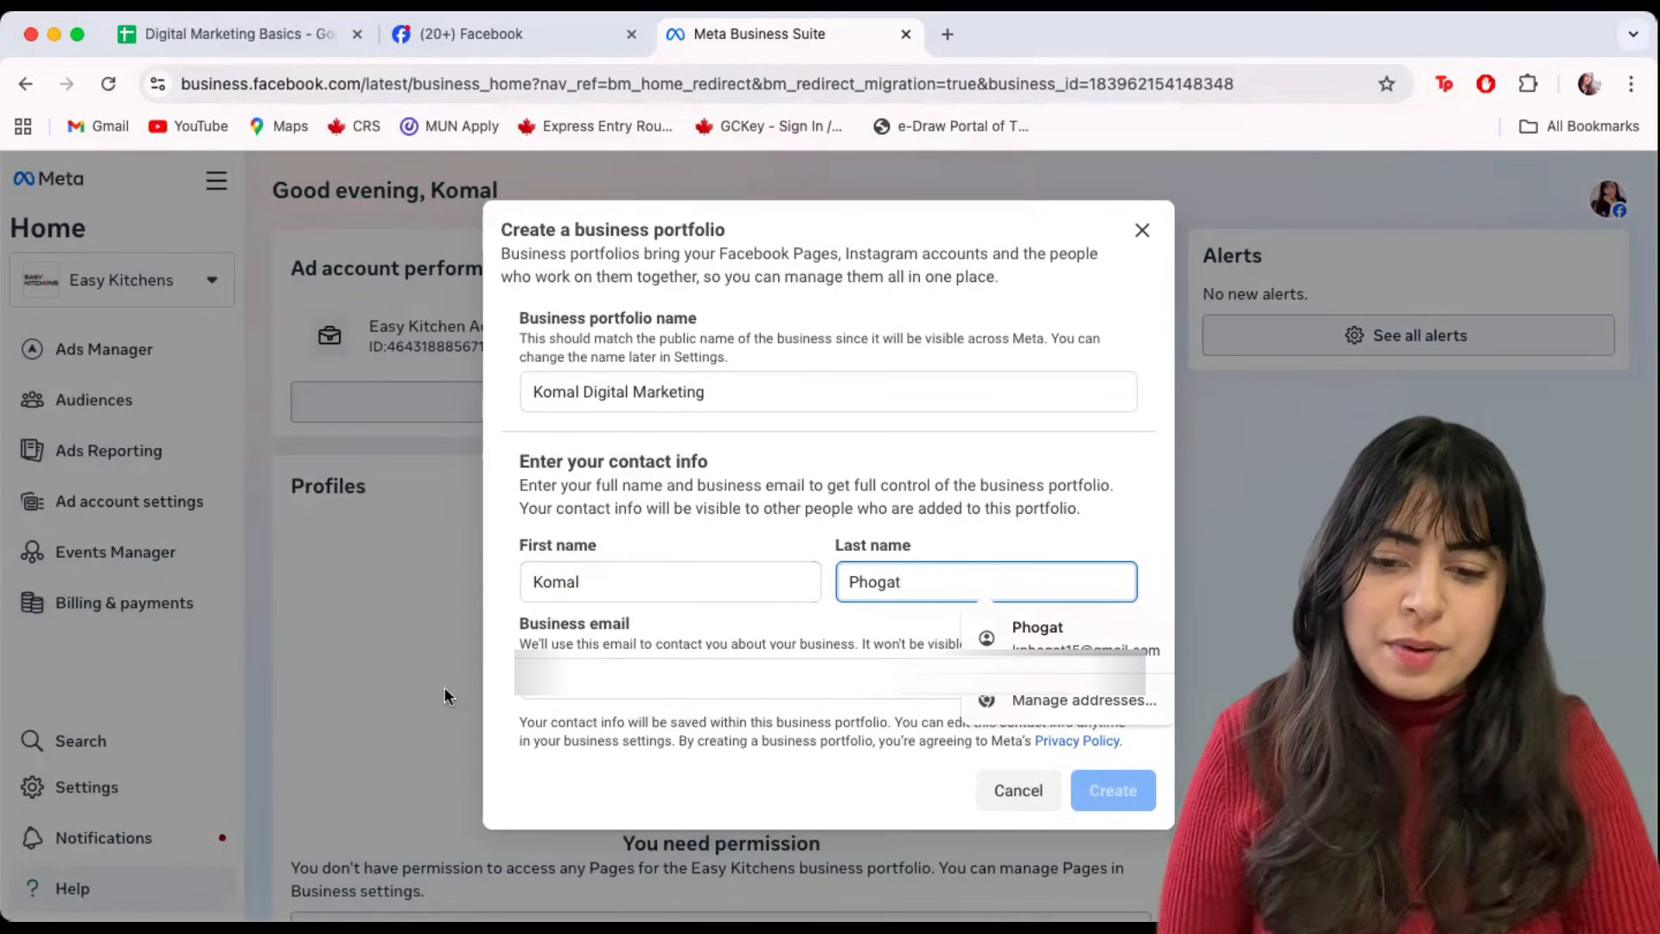
Fill in the business email from a saved autofill suggestion.
click(585, 679)
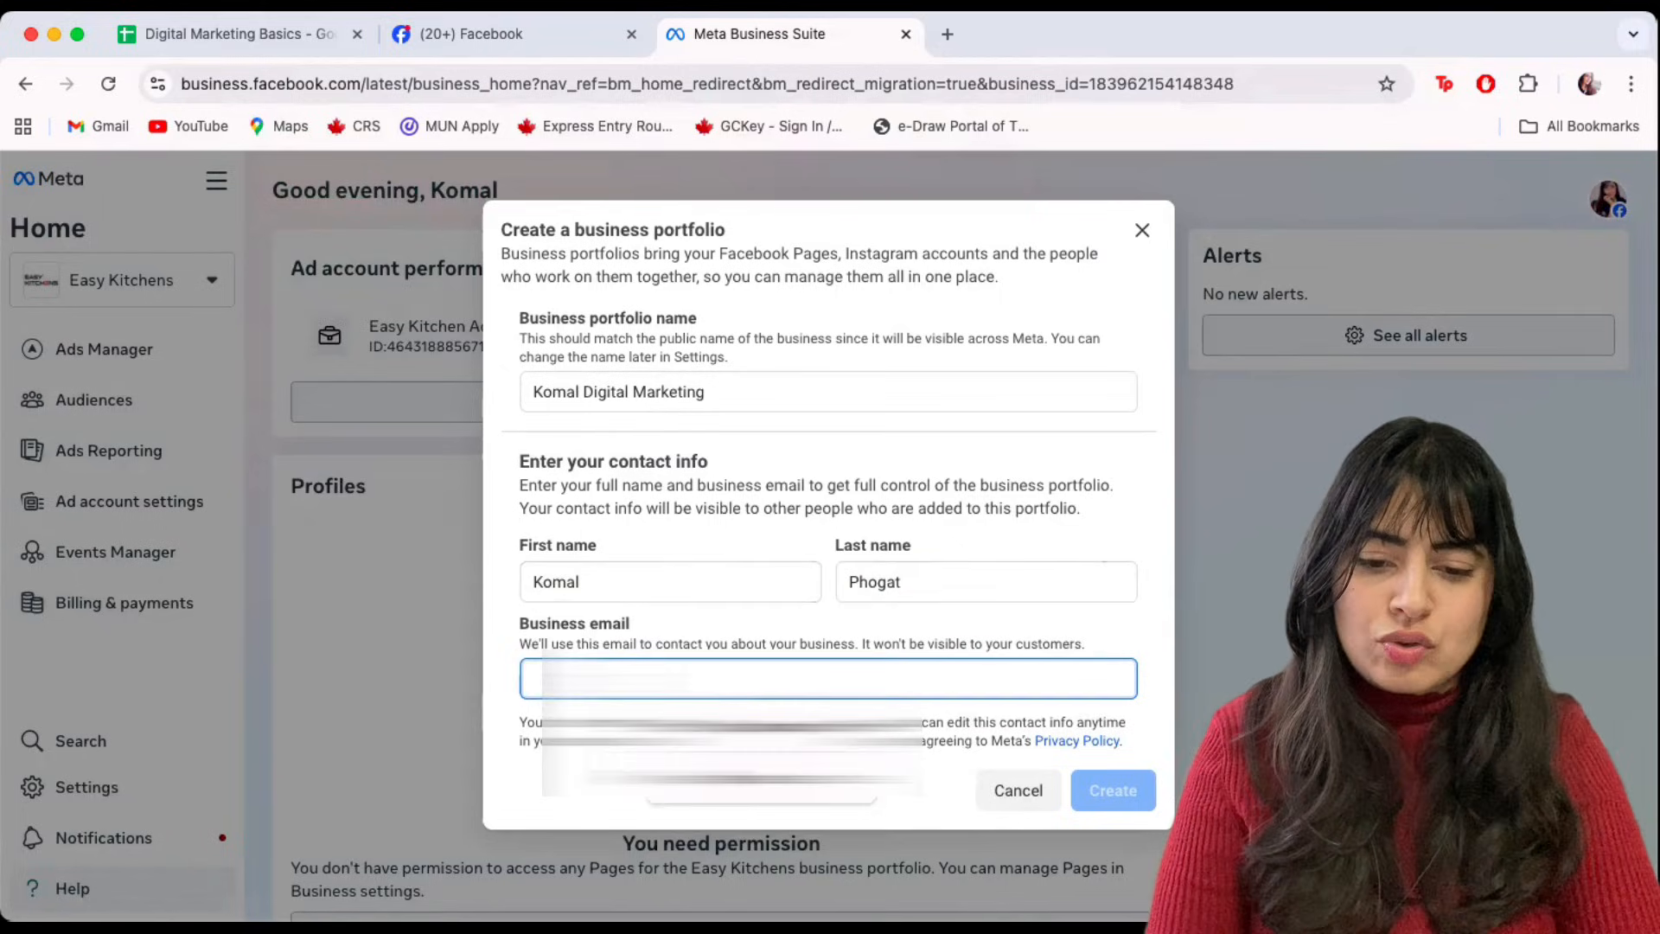
text(k)
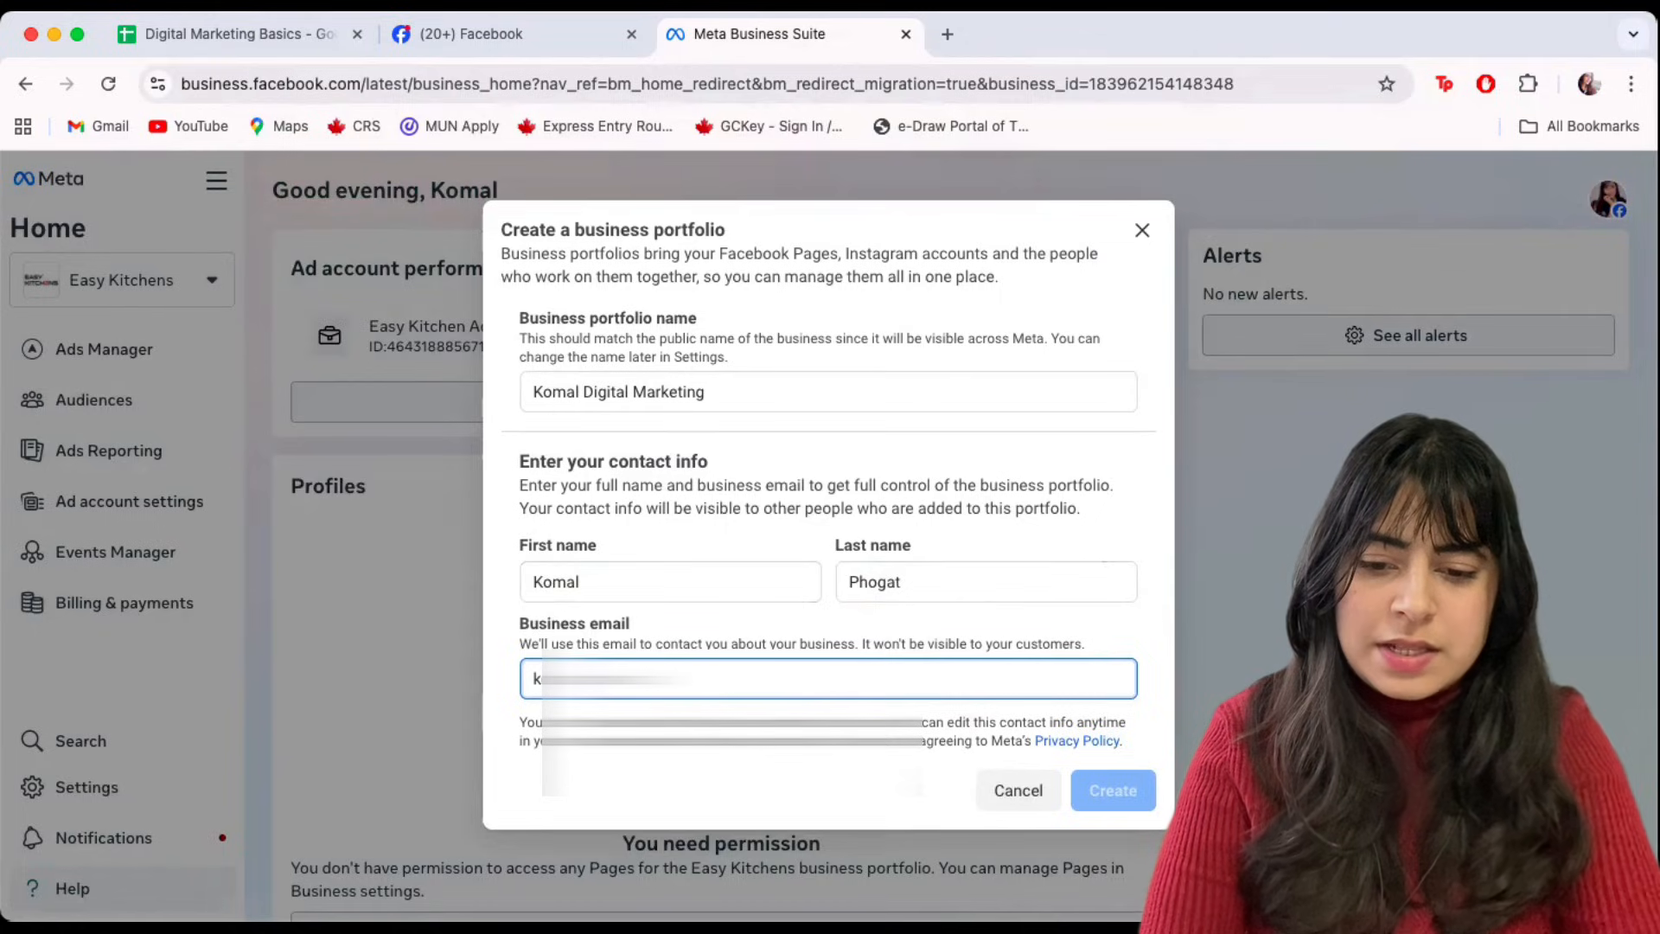
key(super+a)
key(BackSpace)
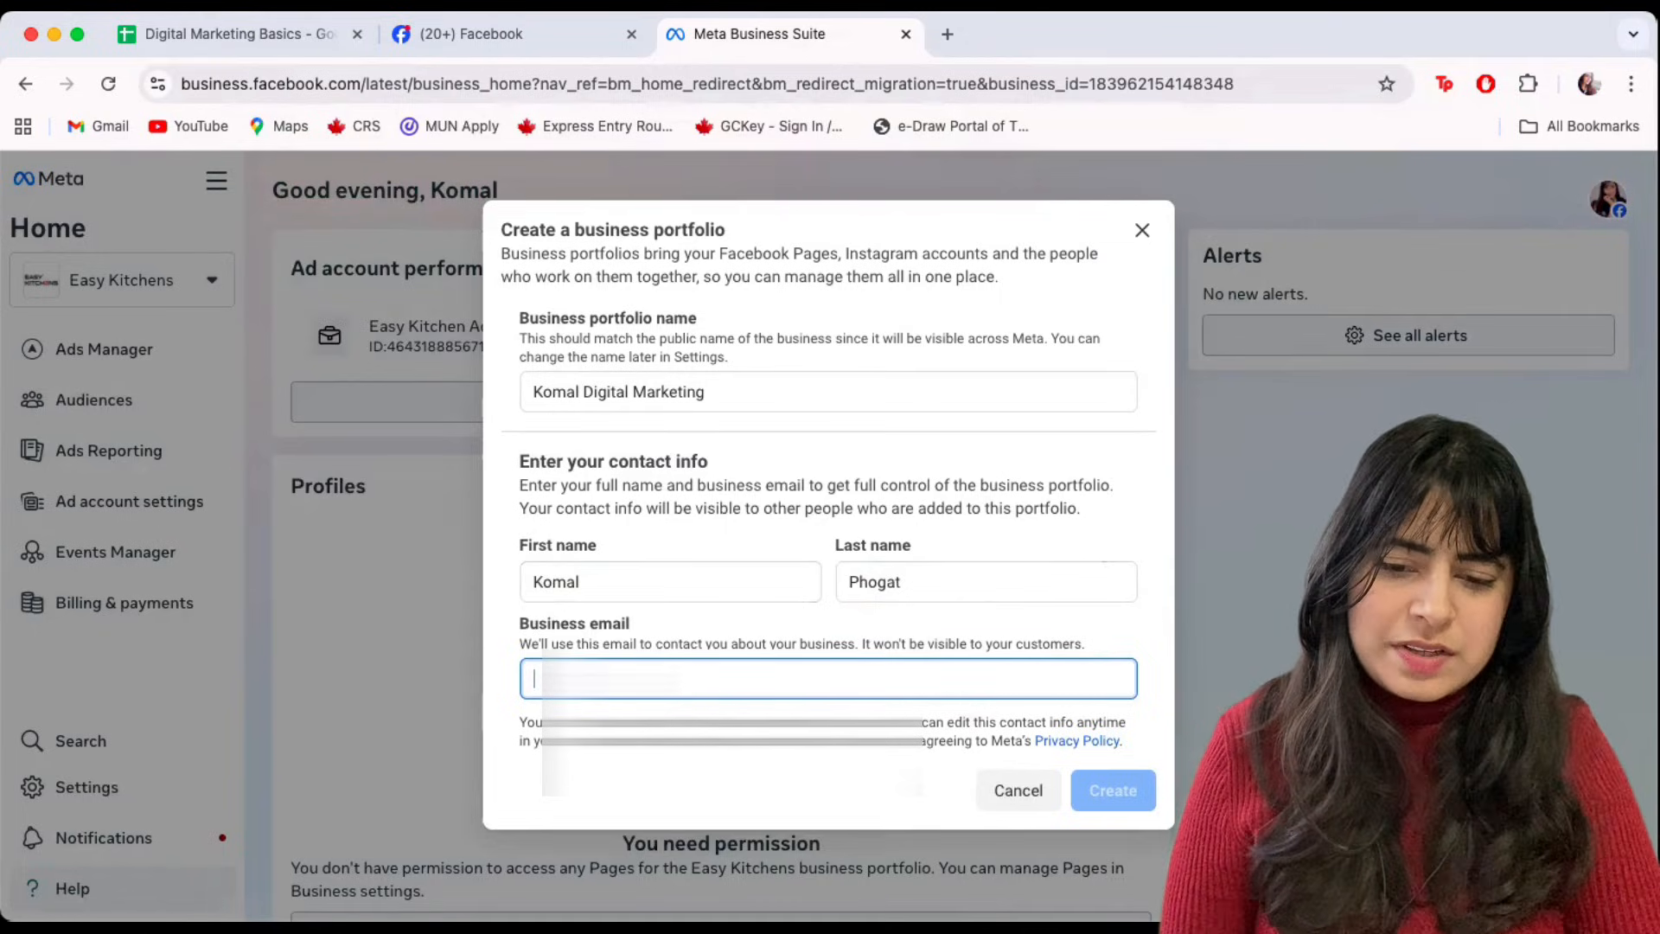
click(611, 679)
click(623, 728)
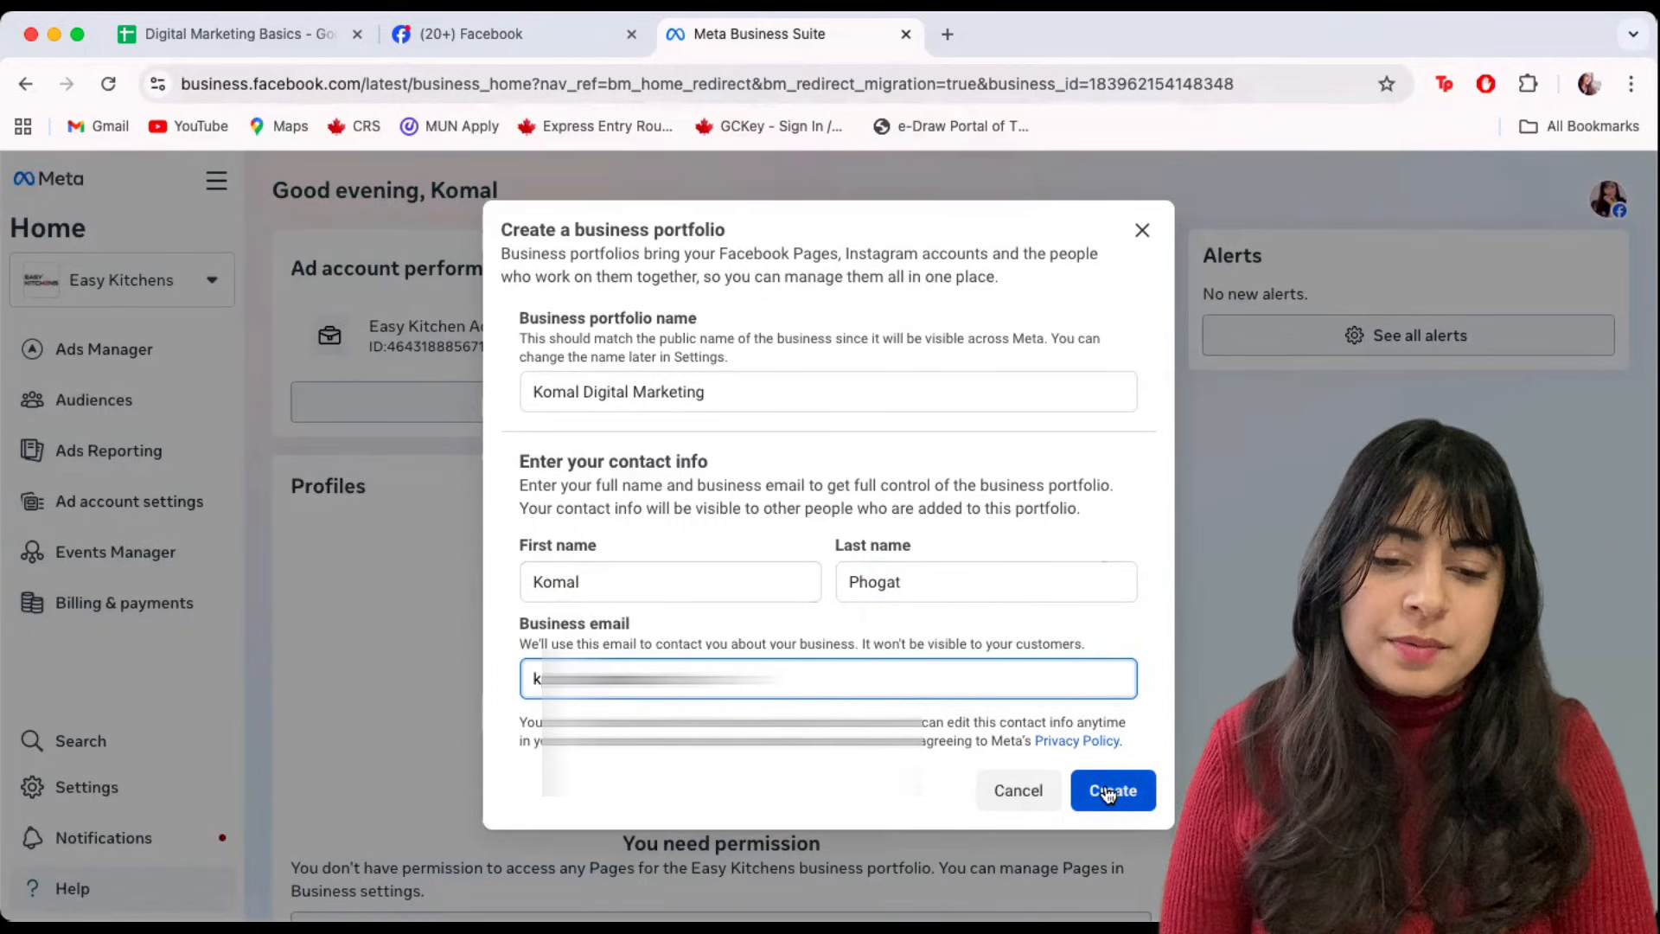
Create the portfolio and skip adding the Color It Up and BeingSingle Pages.
click(1109, 792)
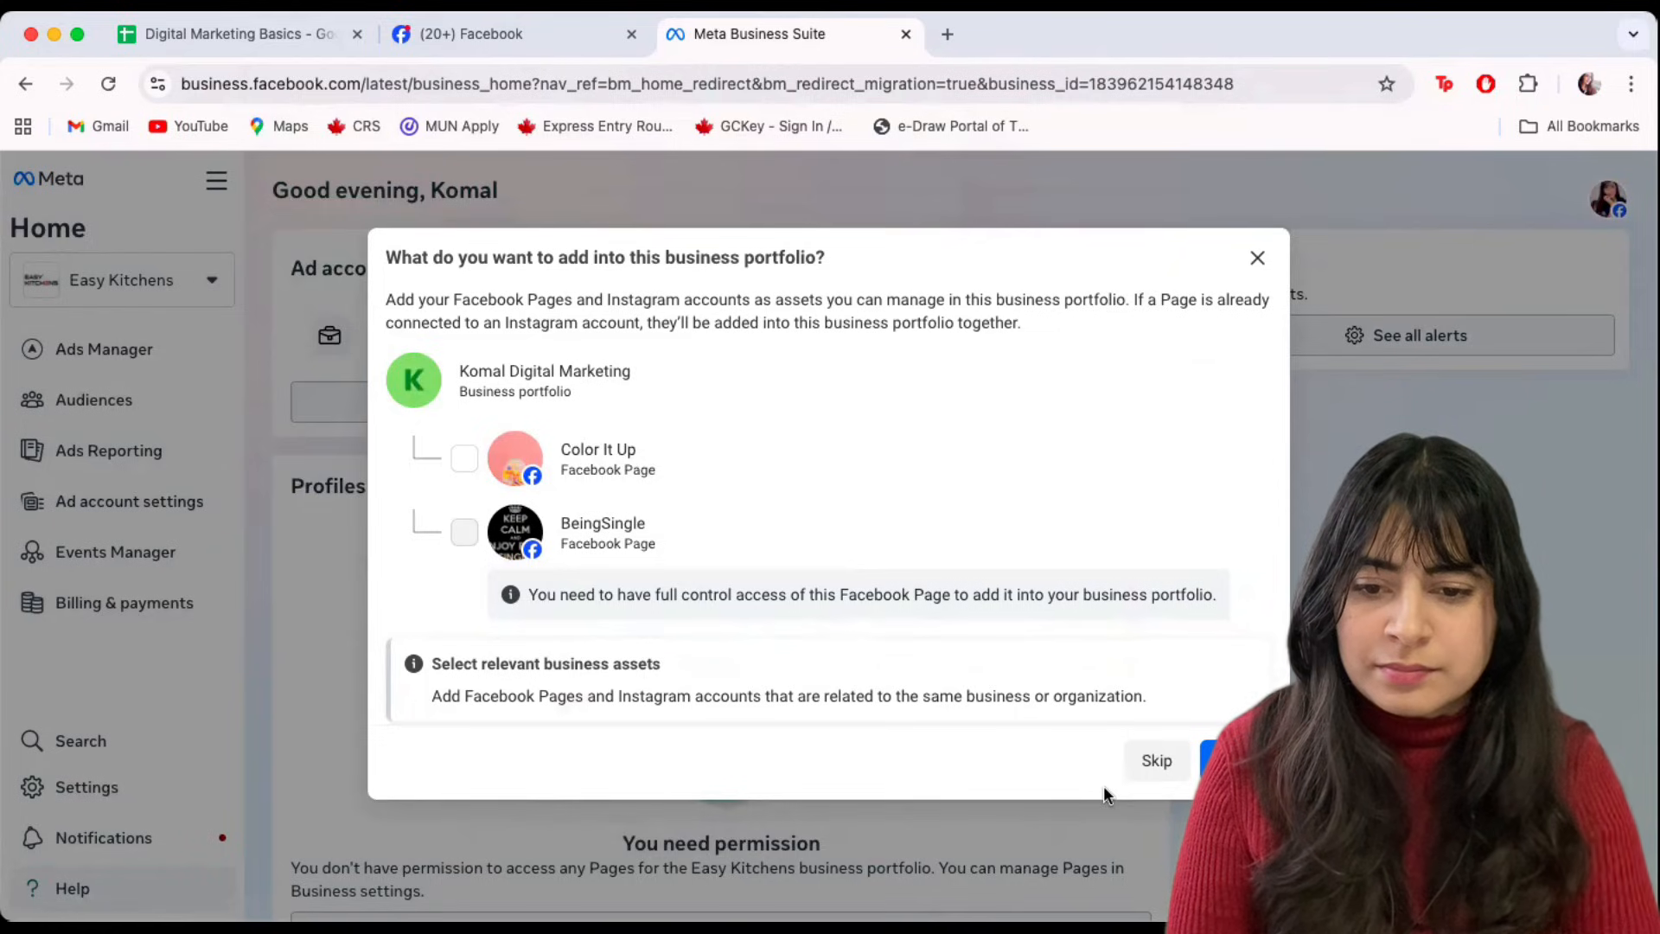
scroll(854, 638, down, 2)
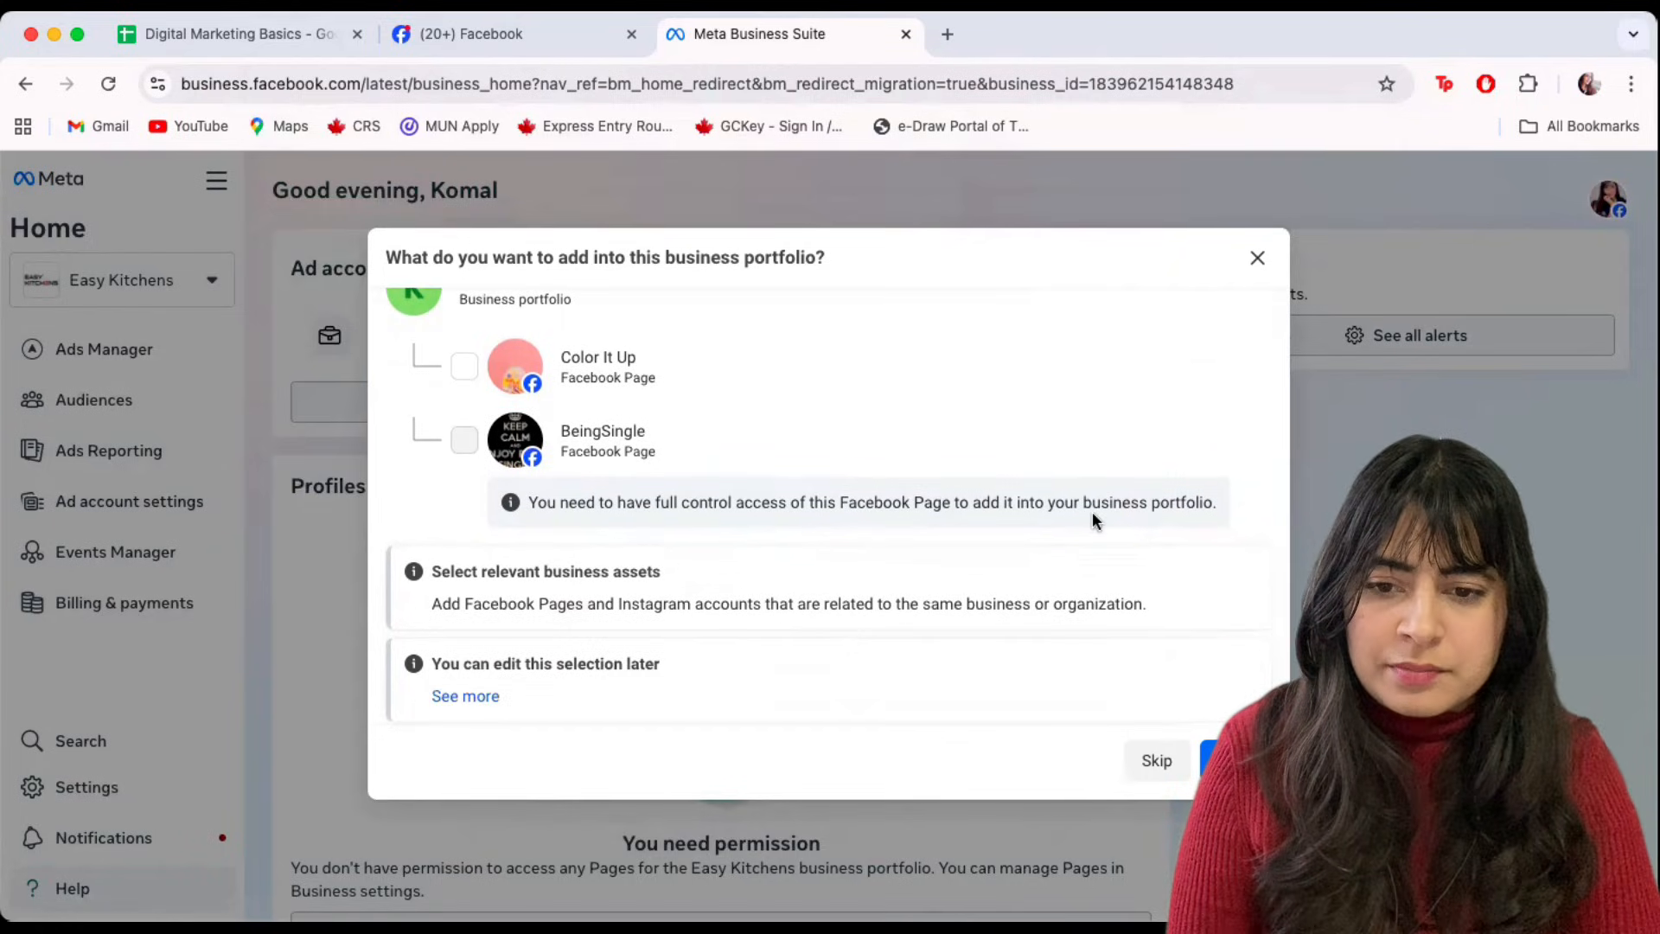
scroll(1094, 520, up, 2)
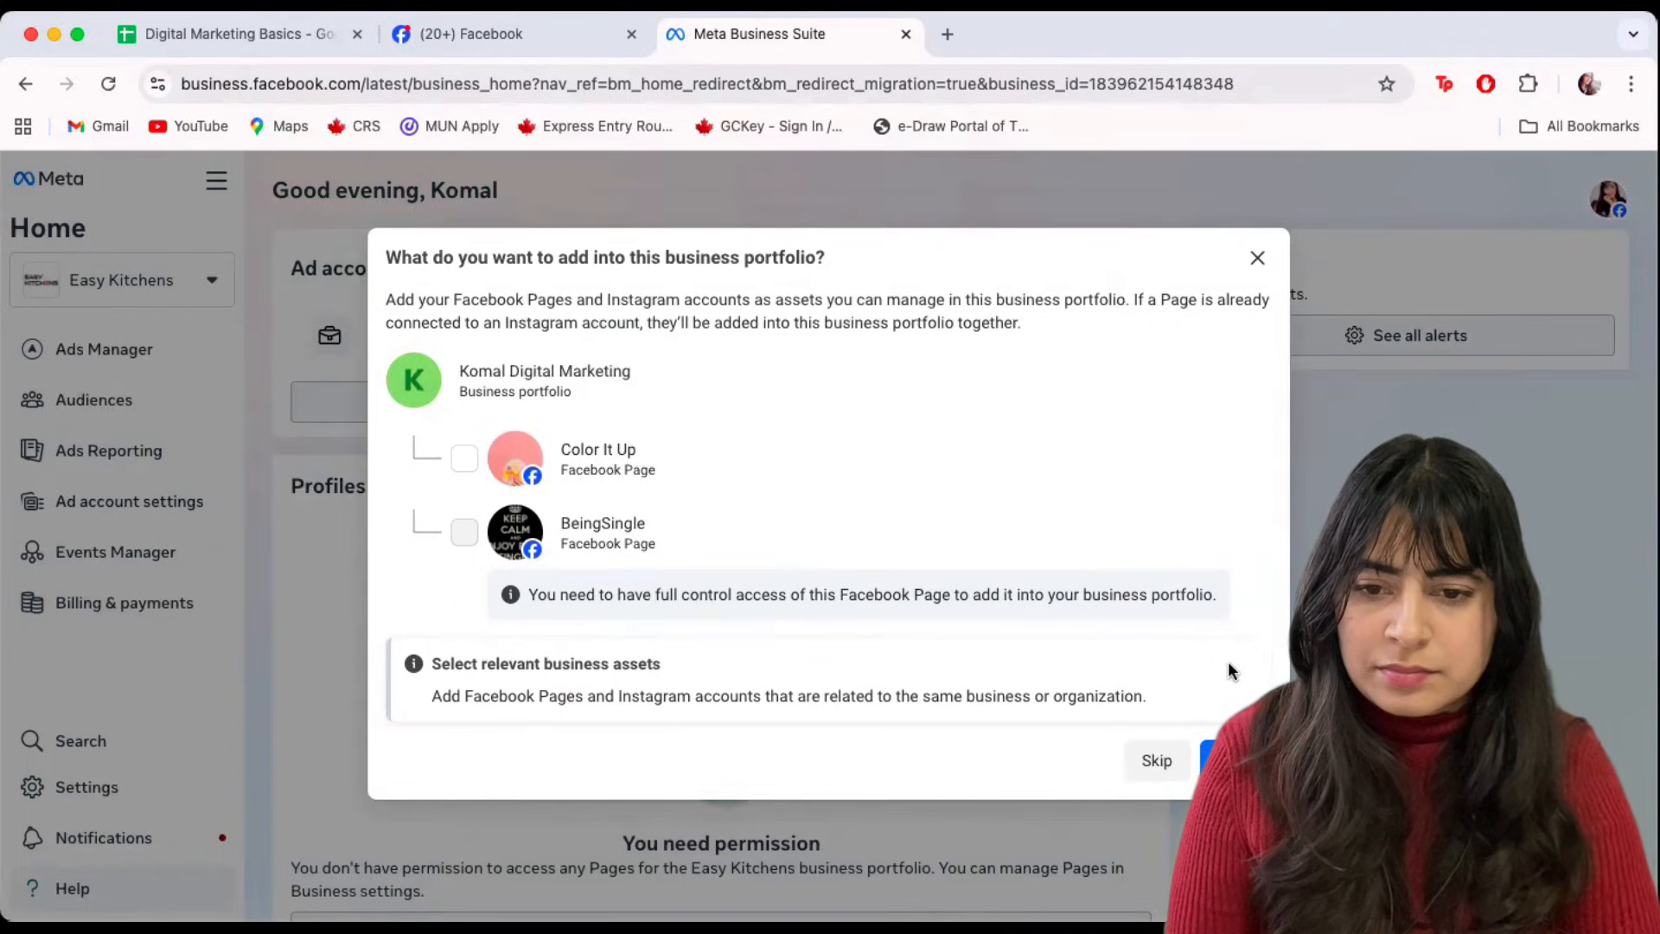
scroll(1228, 664, down, 2)
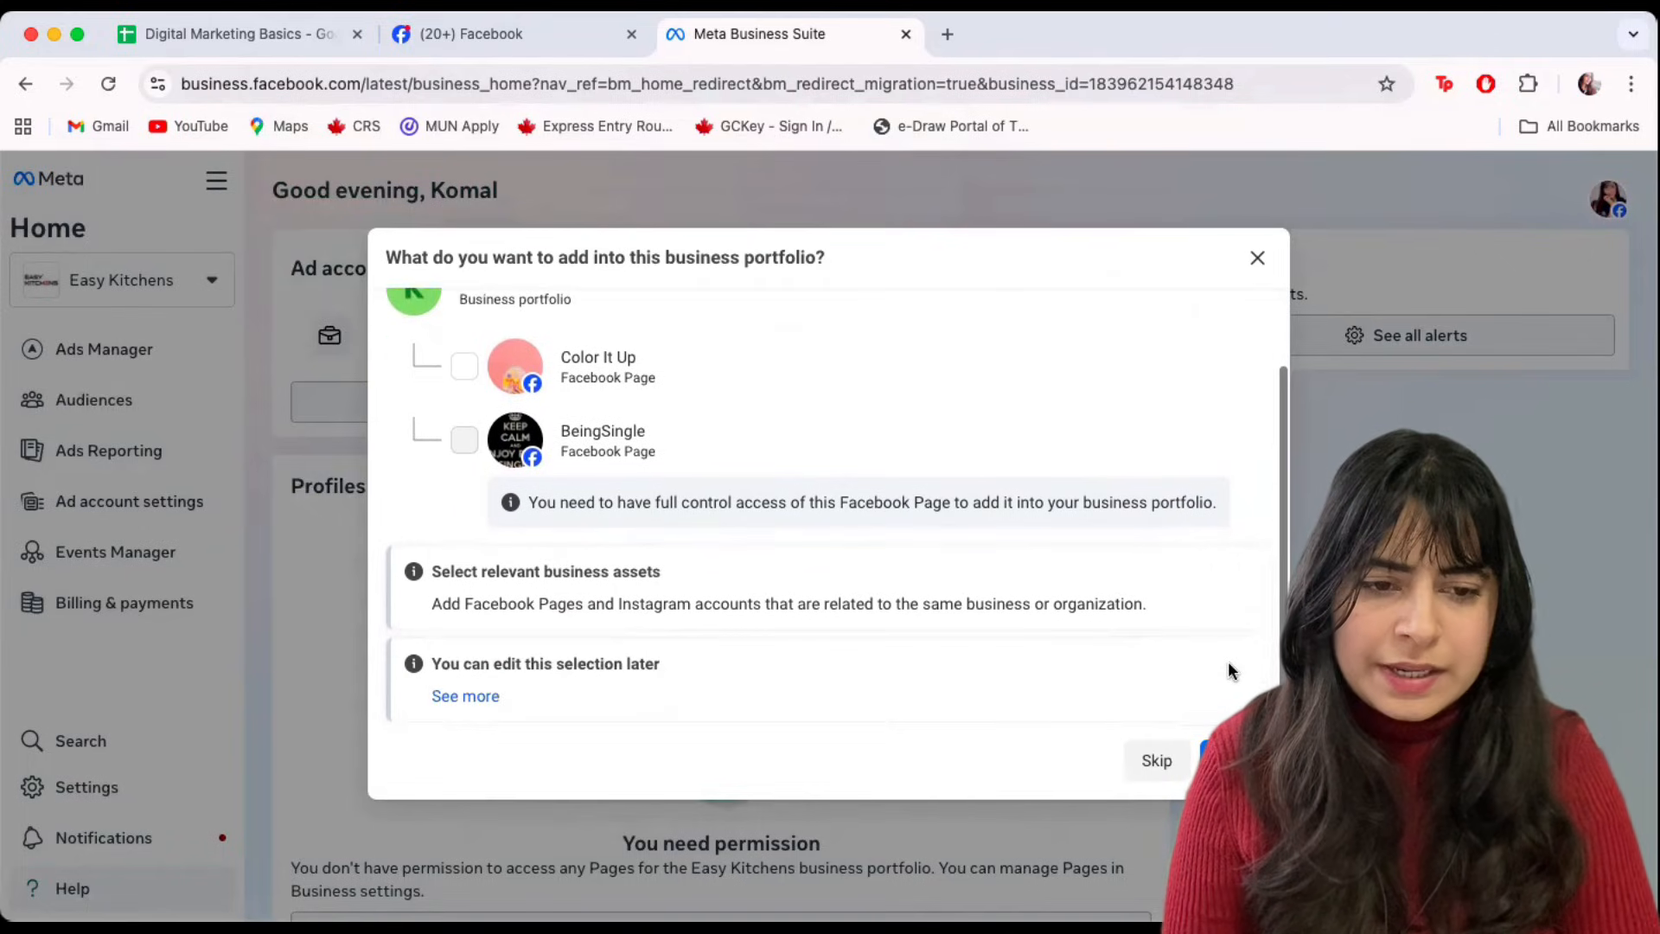
click(1155, 761)
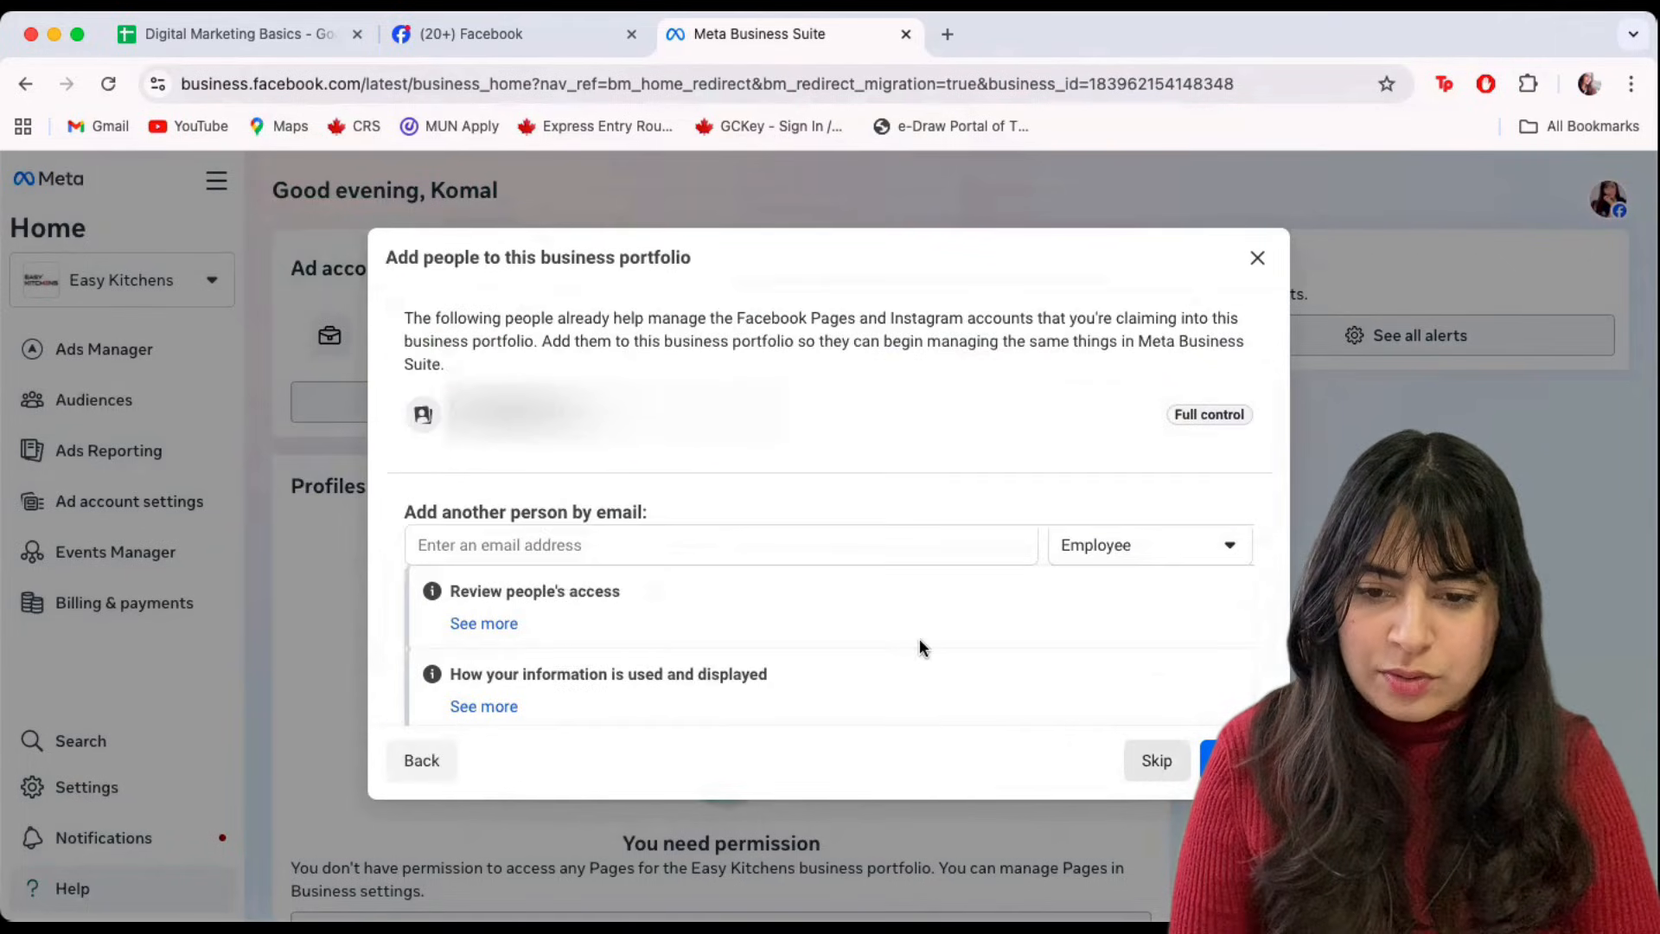
Compare the Employee and Full control roles, then skip inviting anyone.
scroll(883, 623, down, 1)
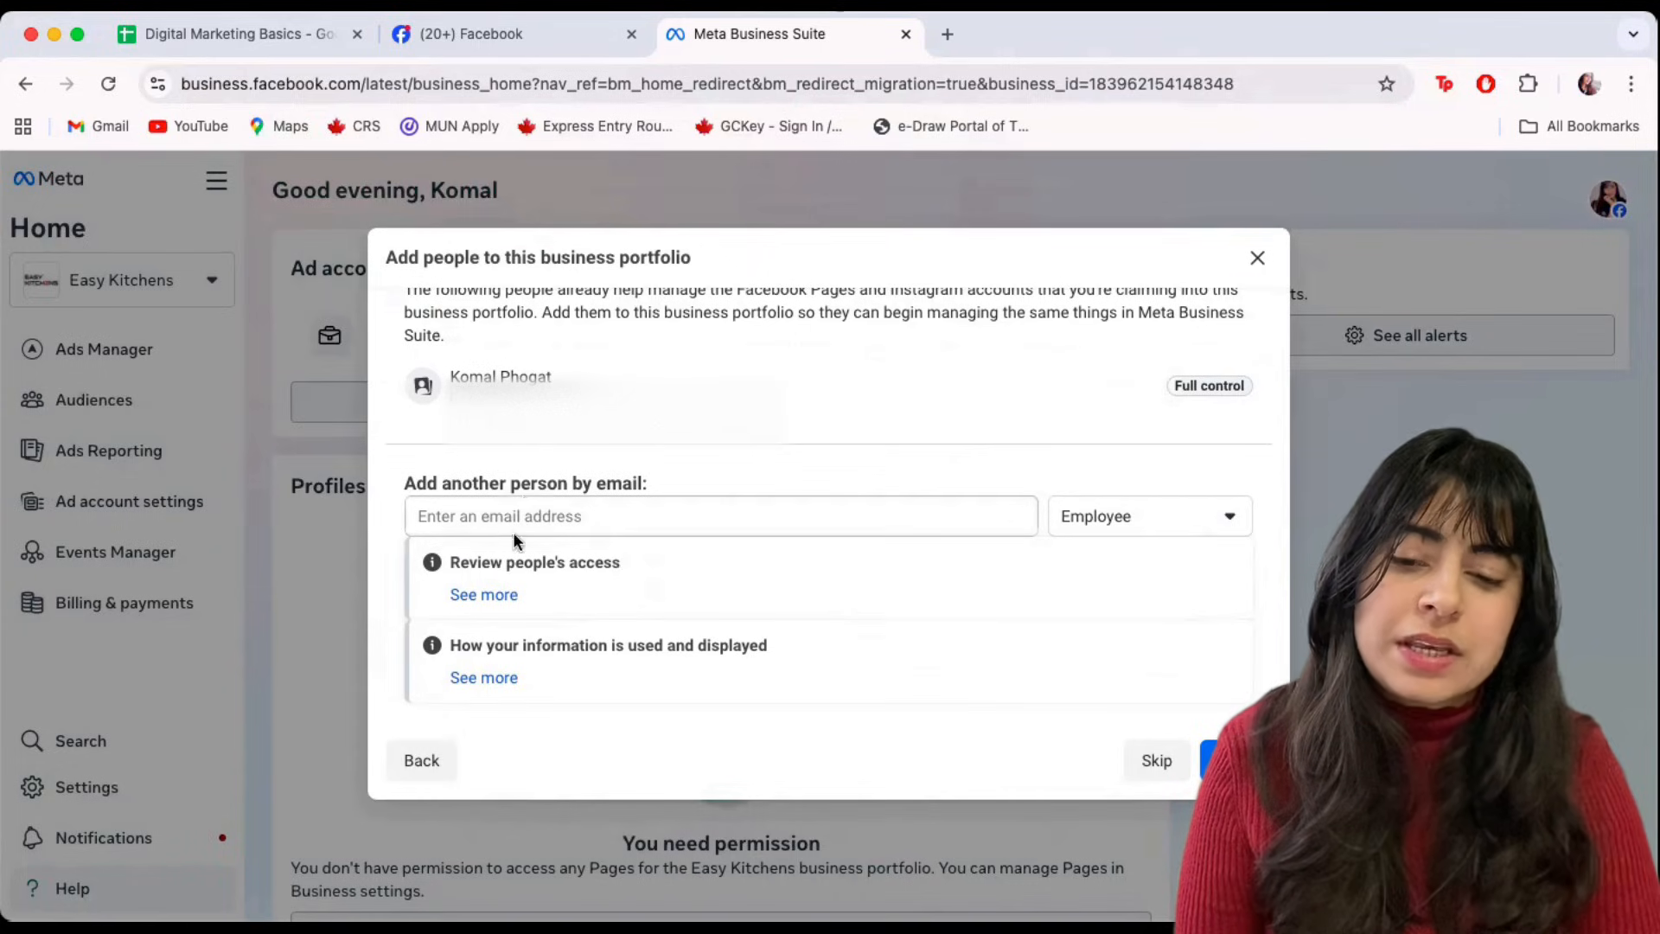
click(1123, 515)
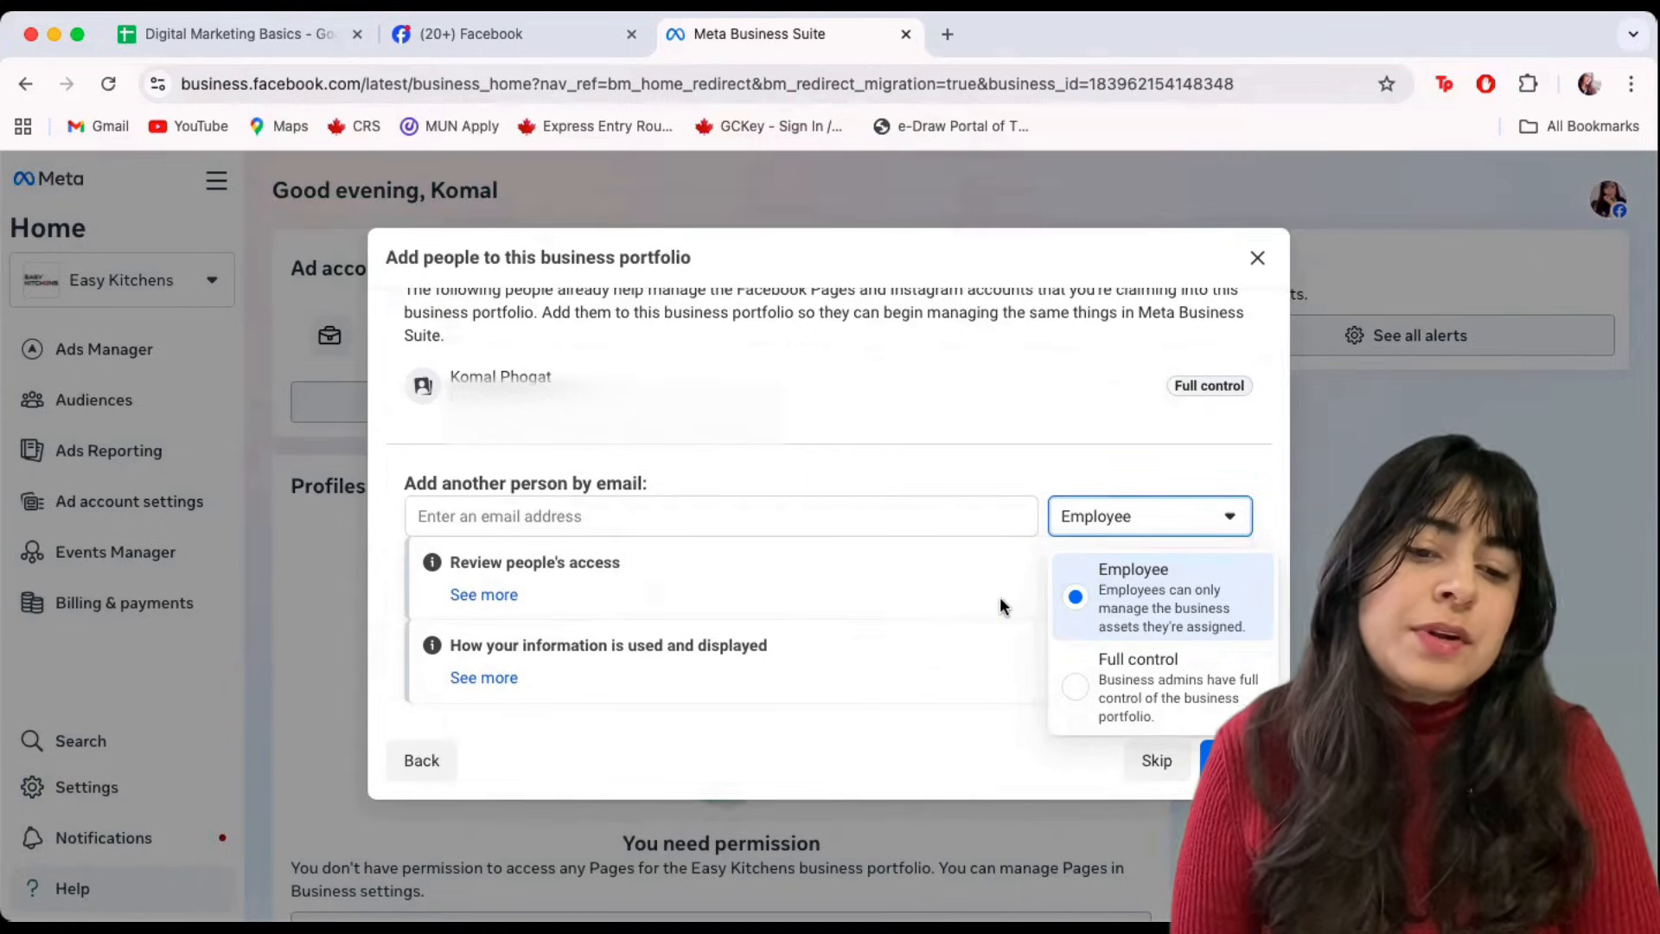
drag(955, 595, 1056, 596)
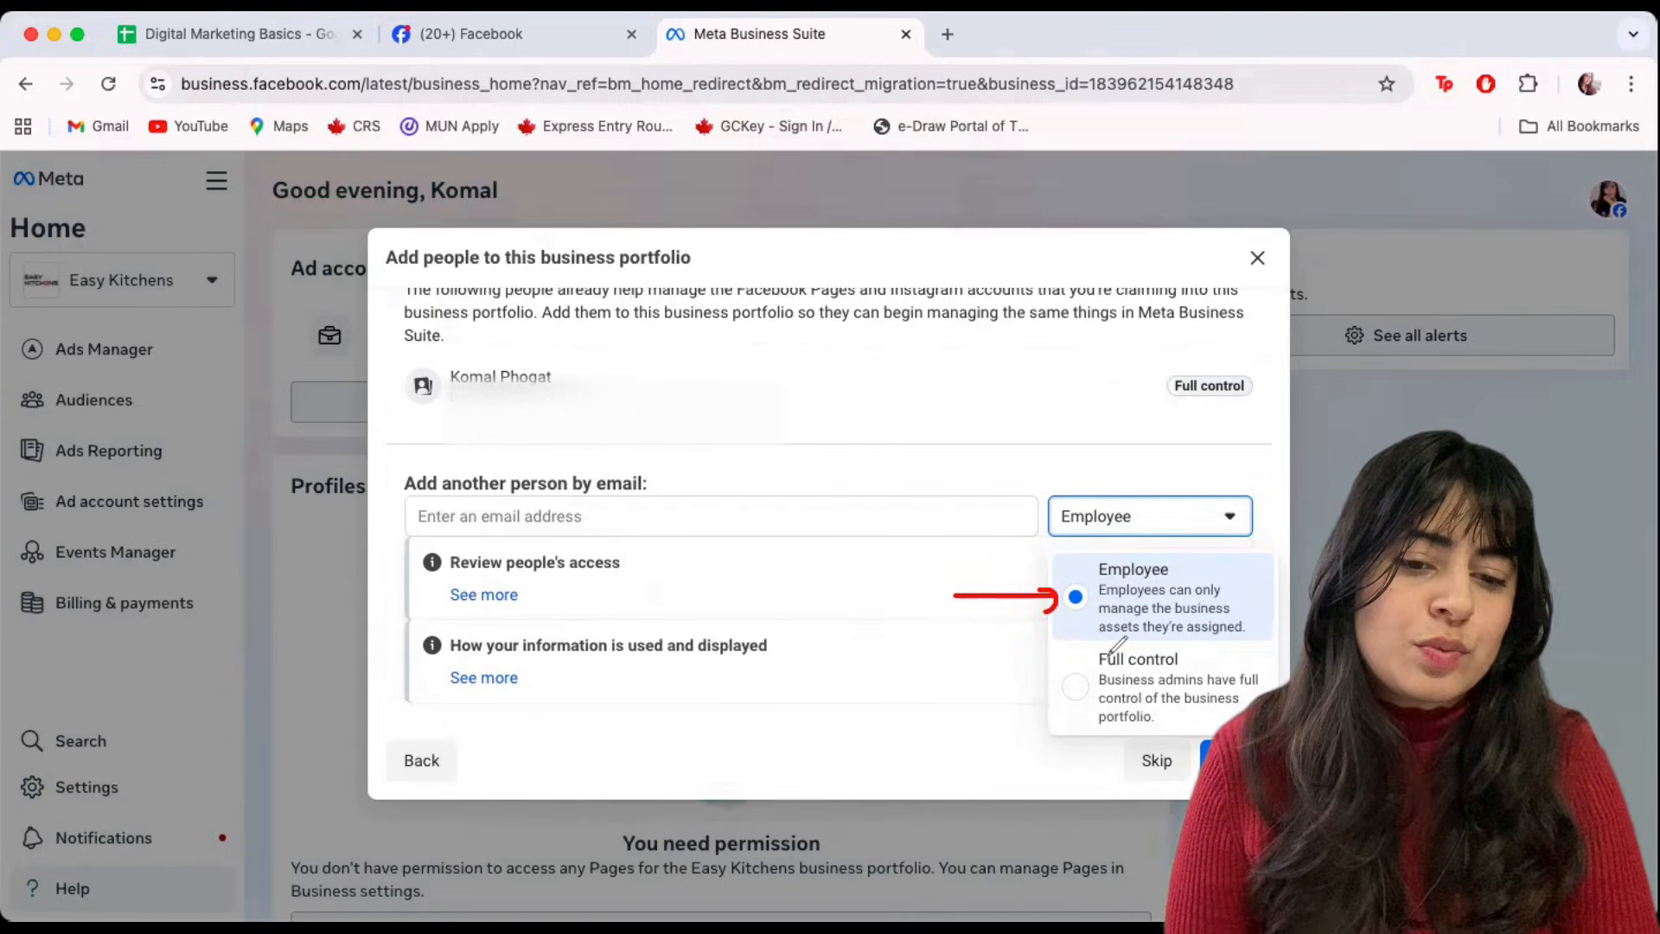
drag(955, 678, 1053, 673)
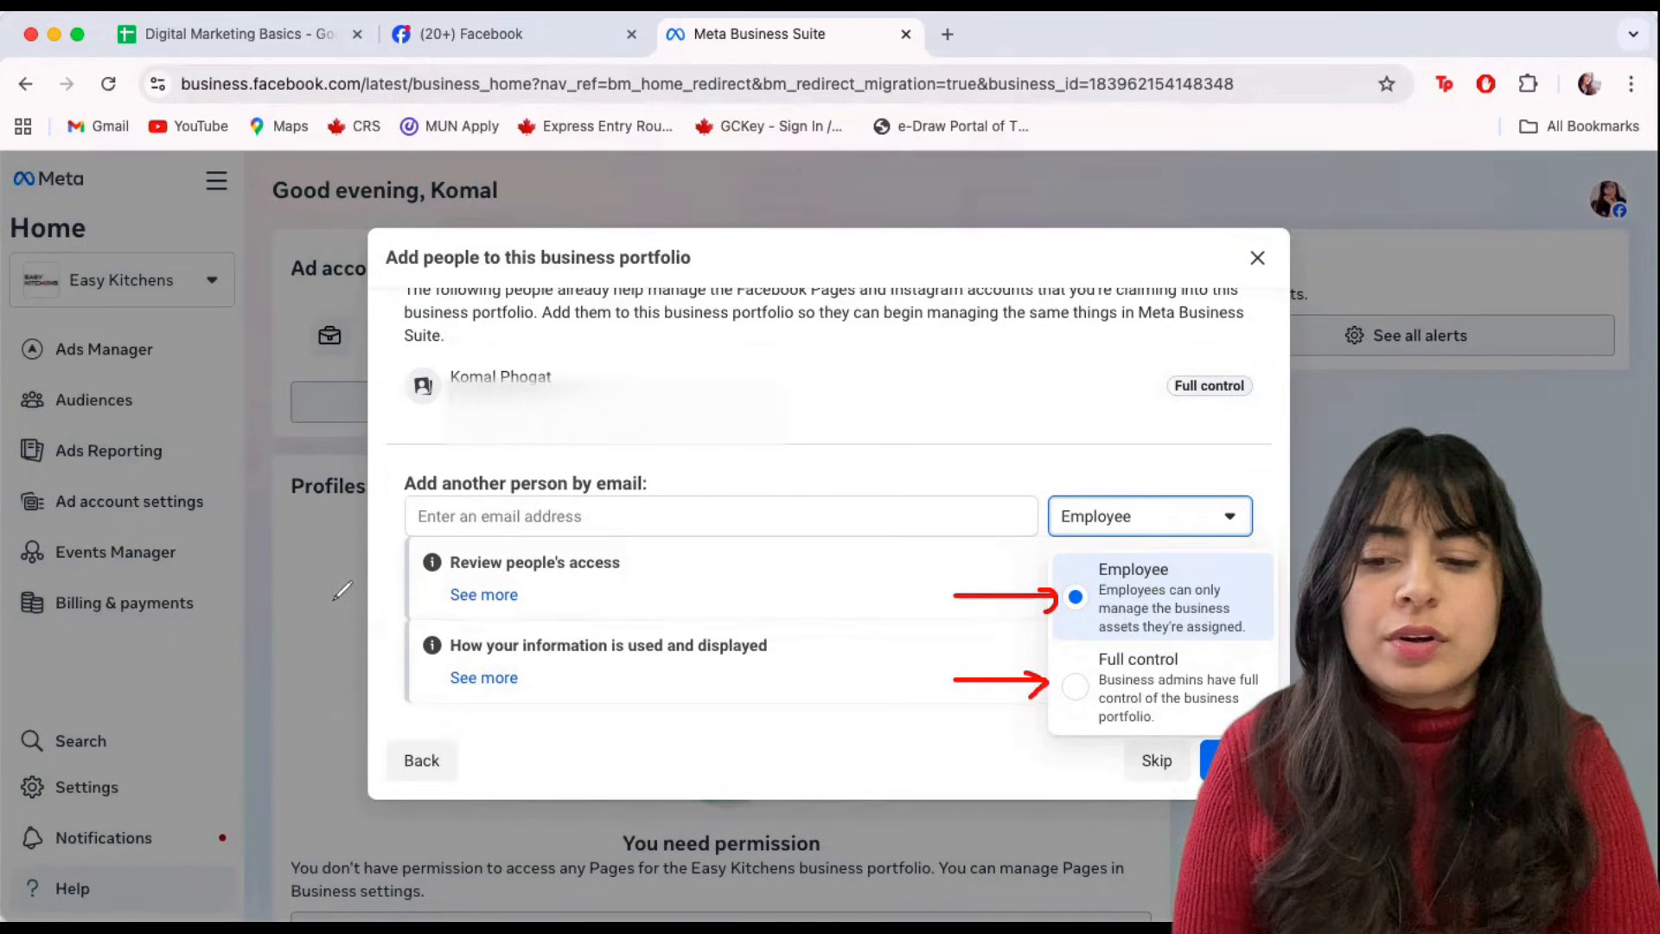
click(128, 640)
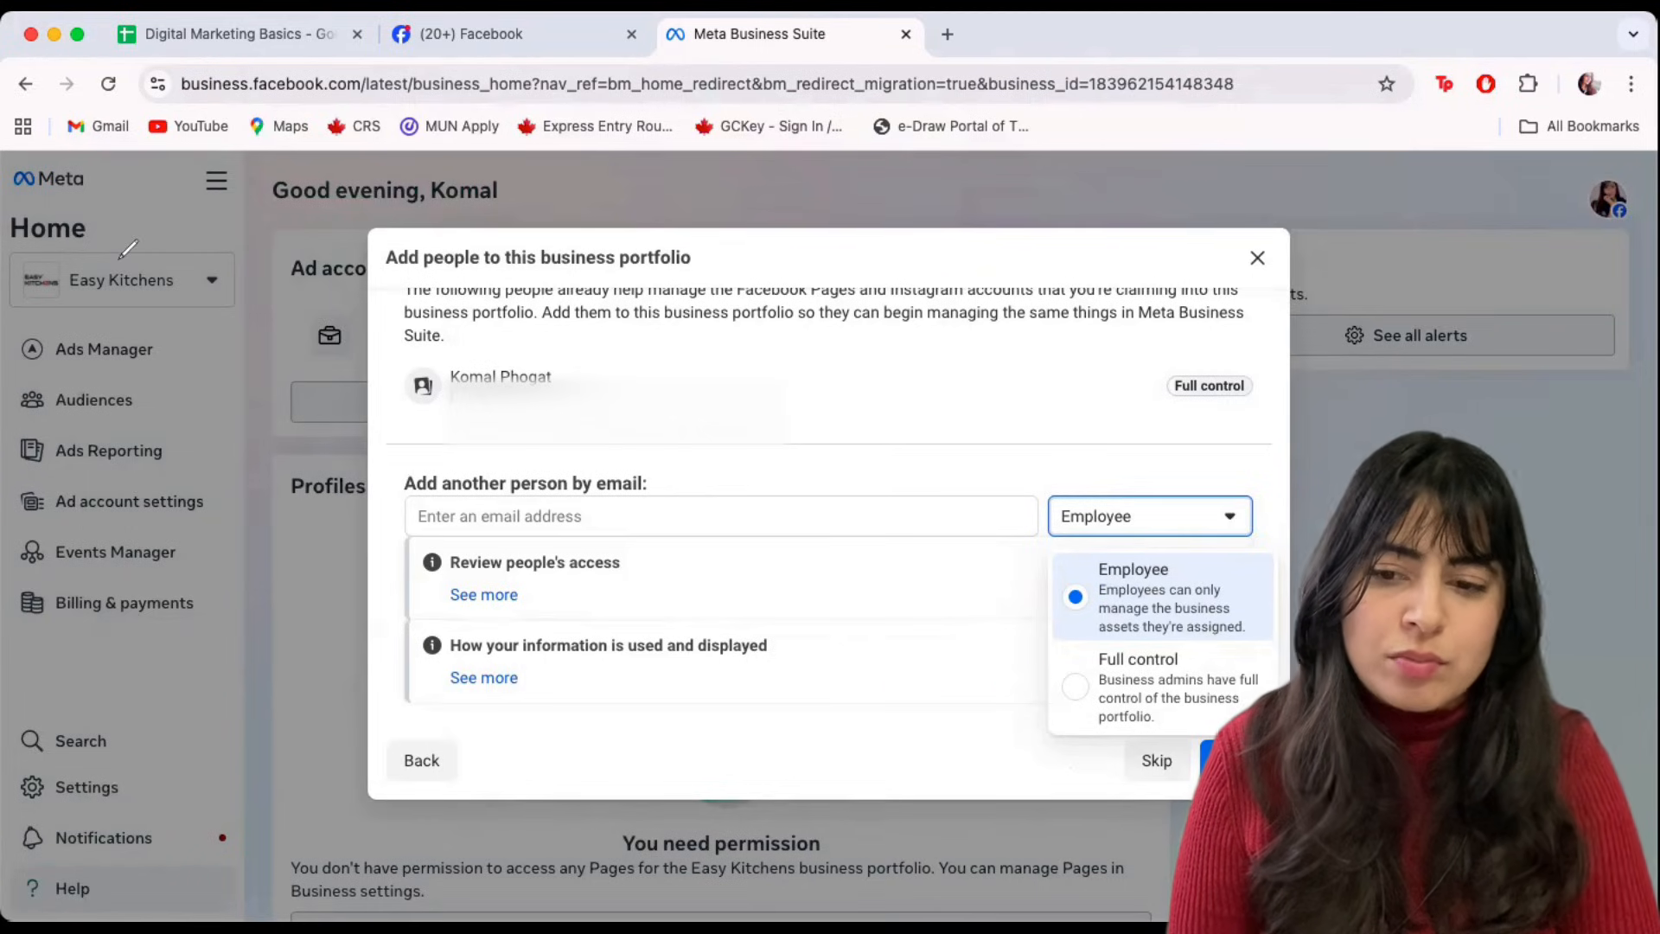
click(1141, 765)
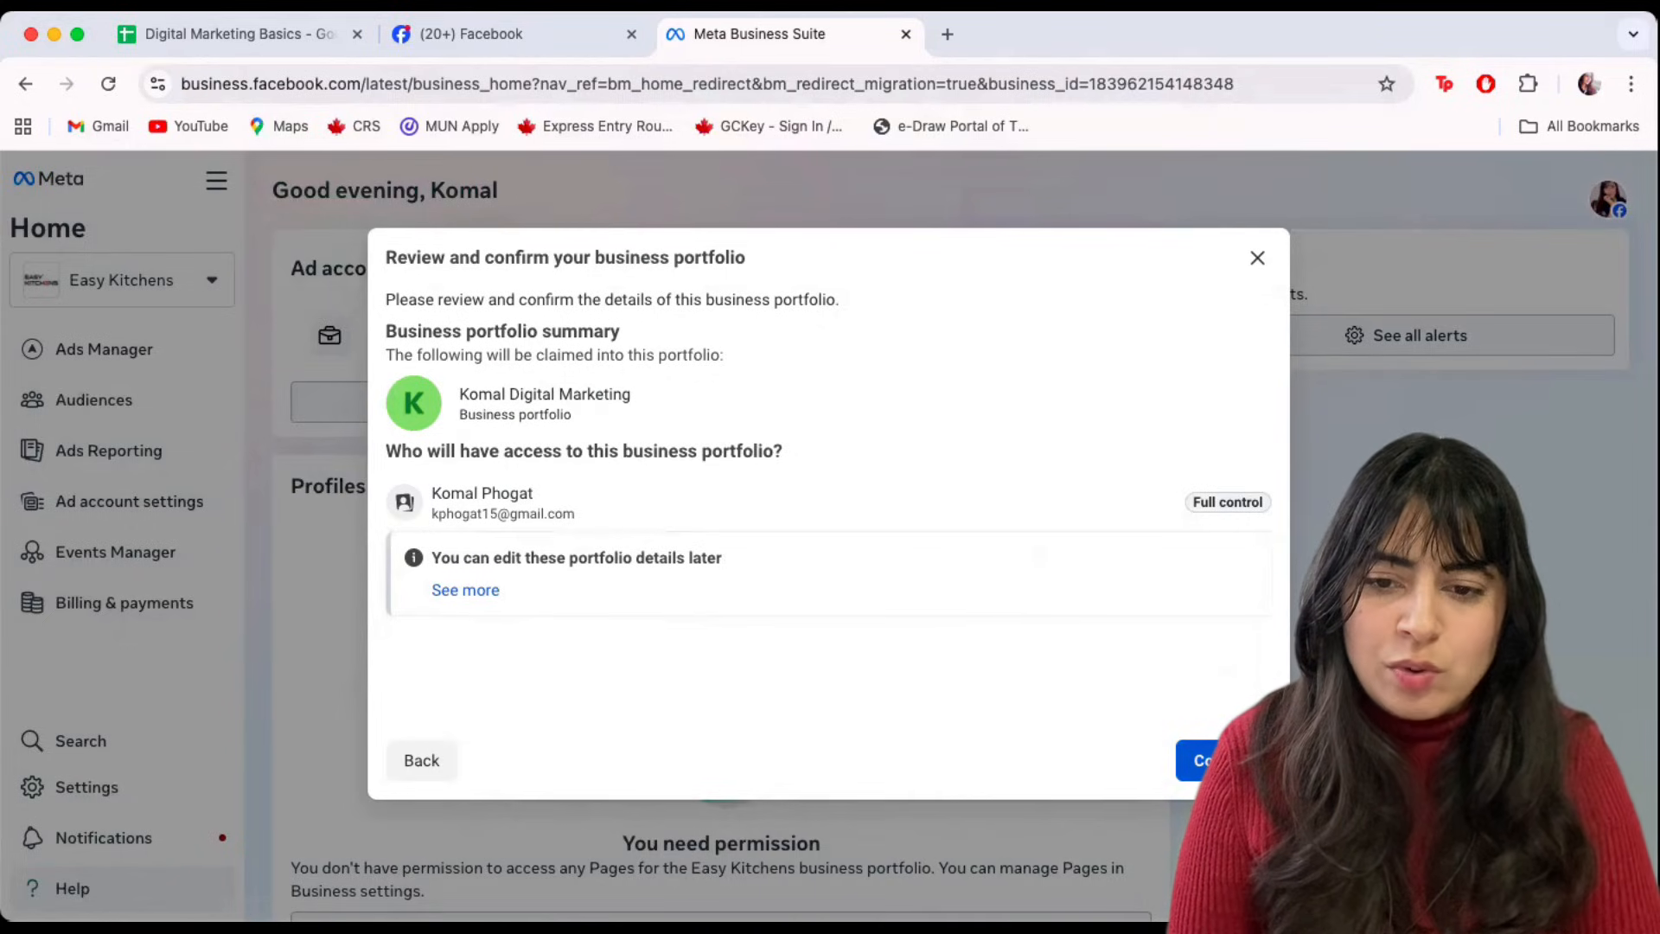
Confirm the Komal Digital Marketing portfolio and check it appears in the portfolio list.
click(1224, 761)
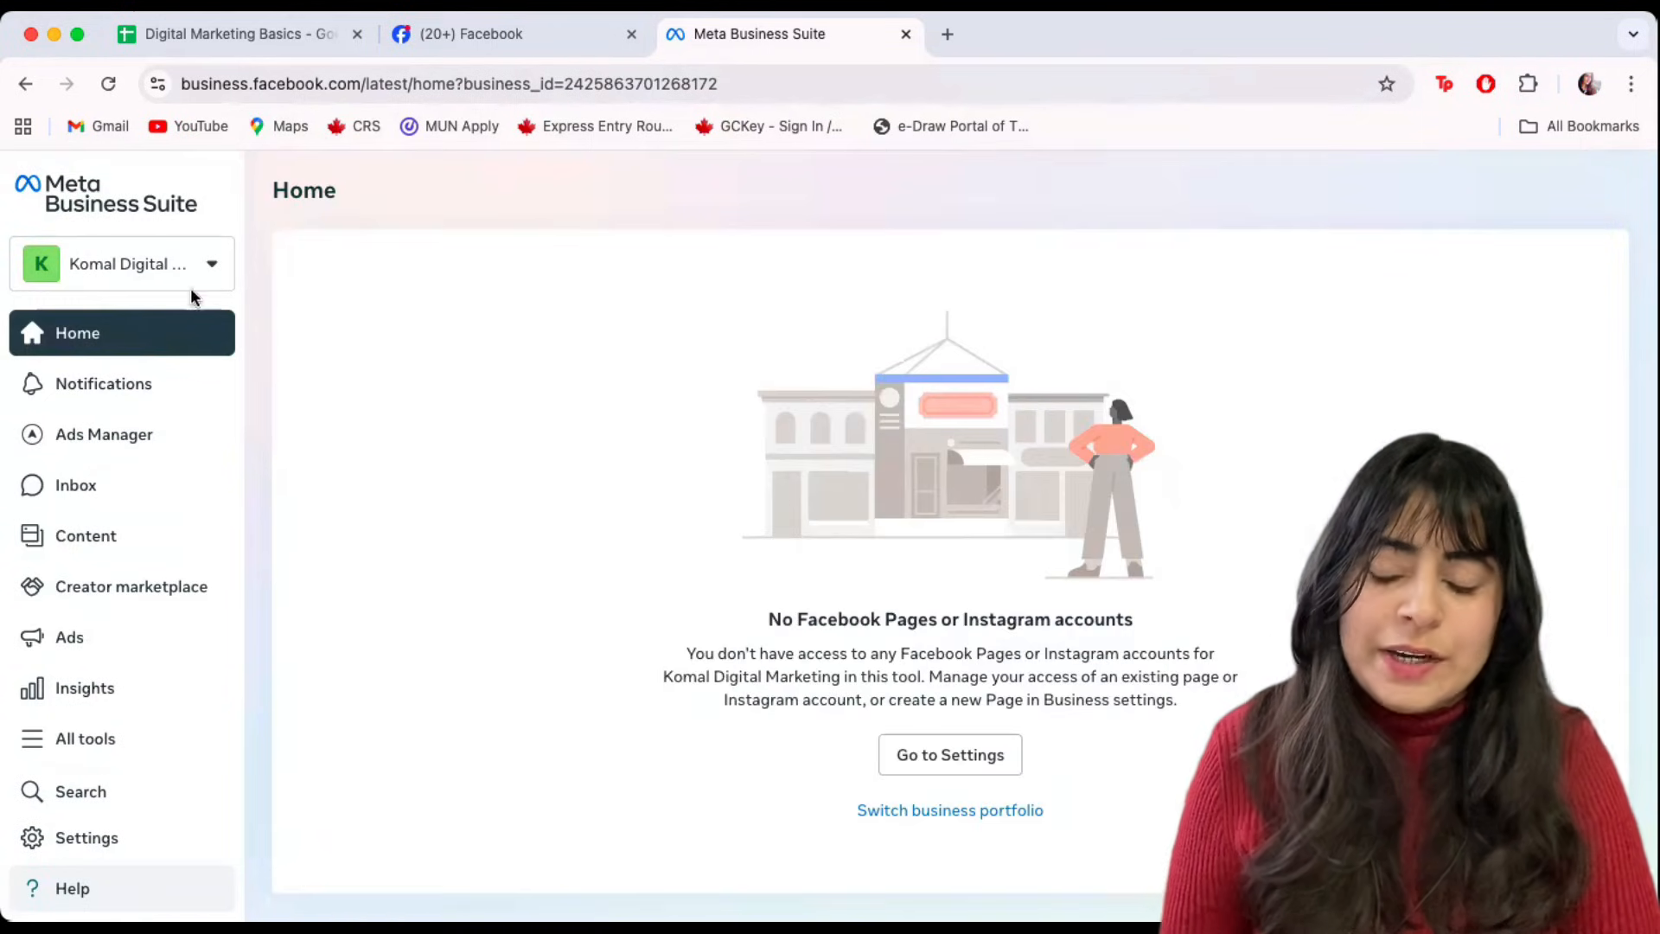
click(159, 271)
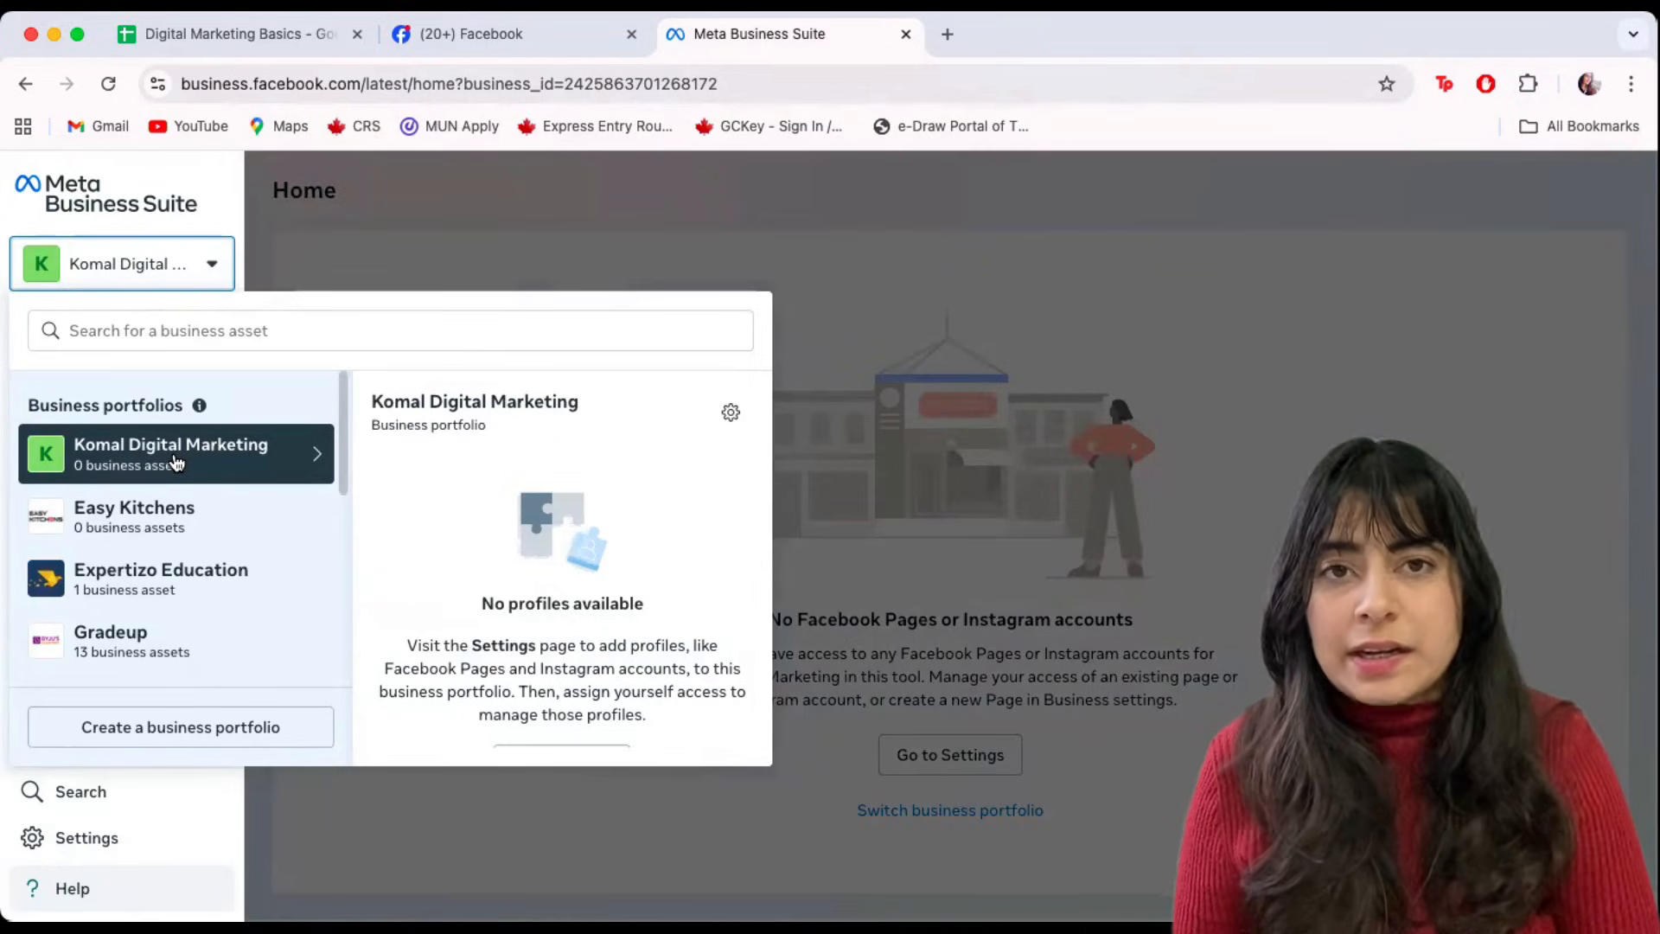
click(948, 481)
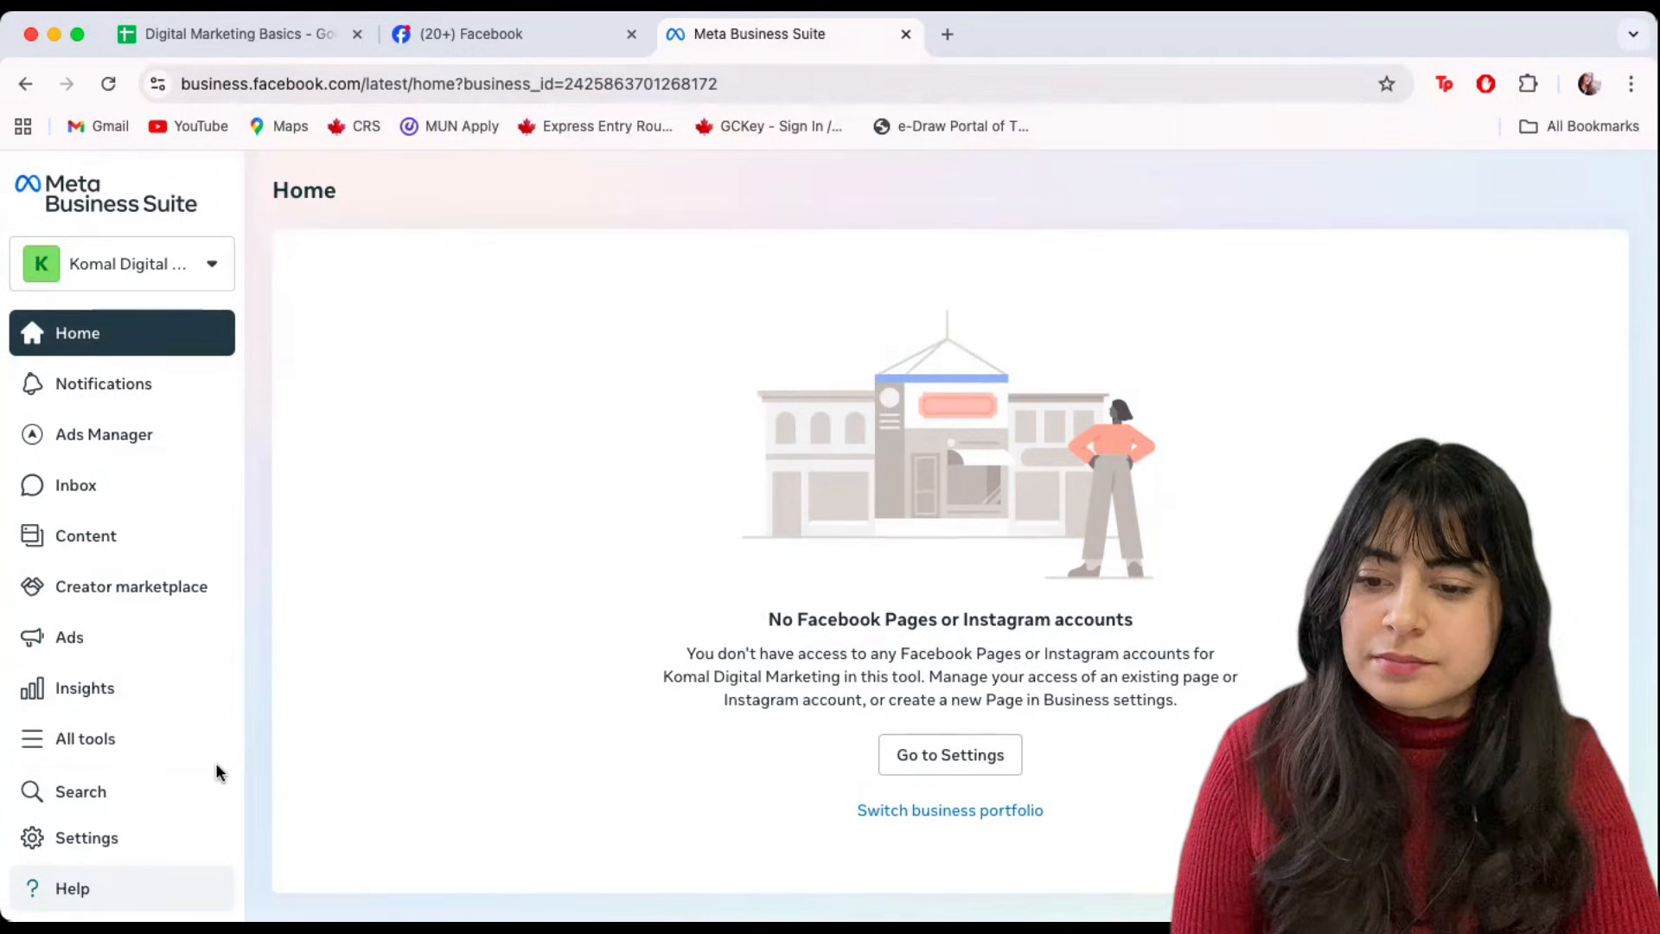
click(102, 839)
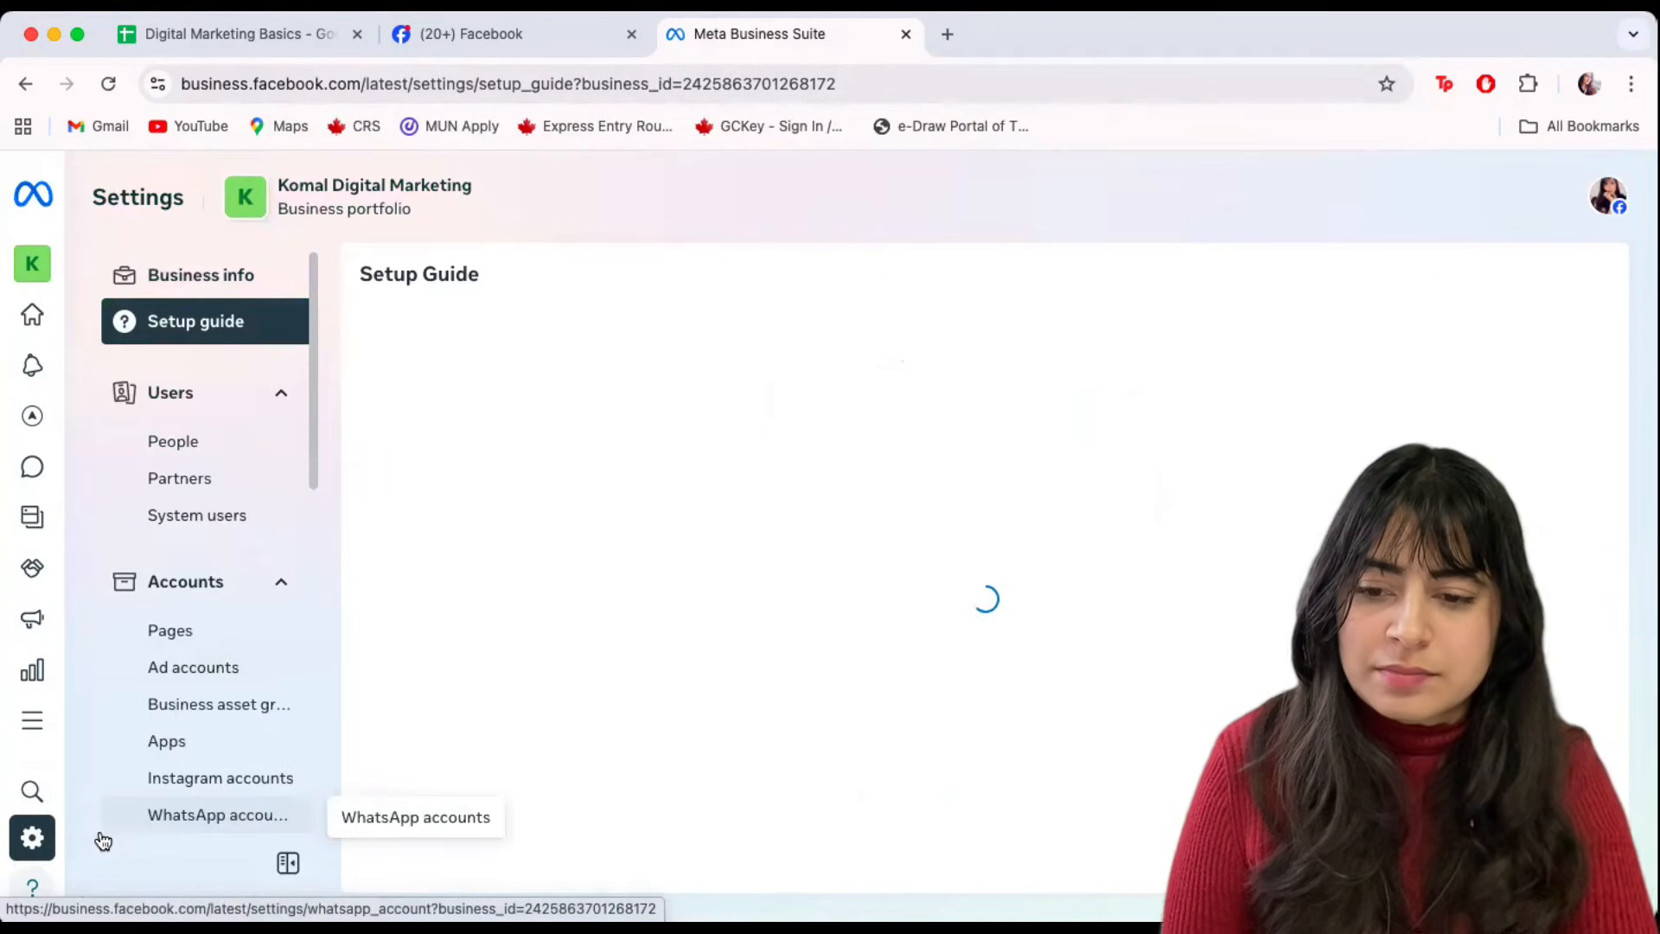
click(192, 636)
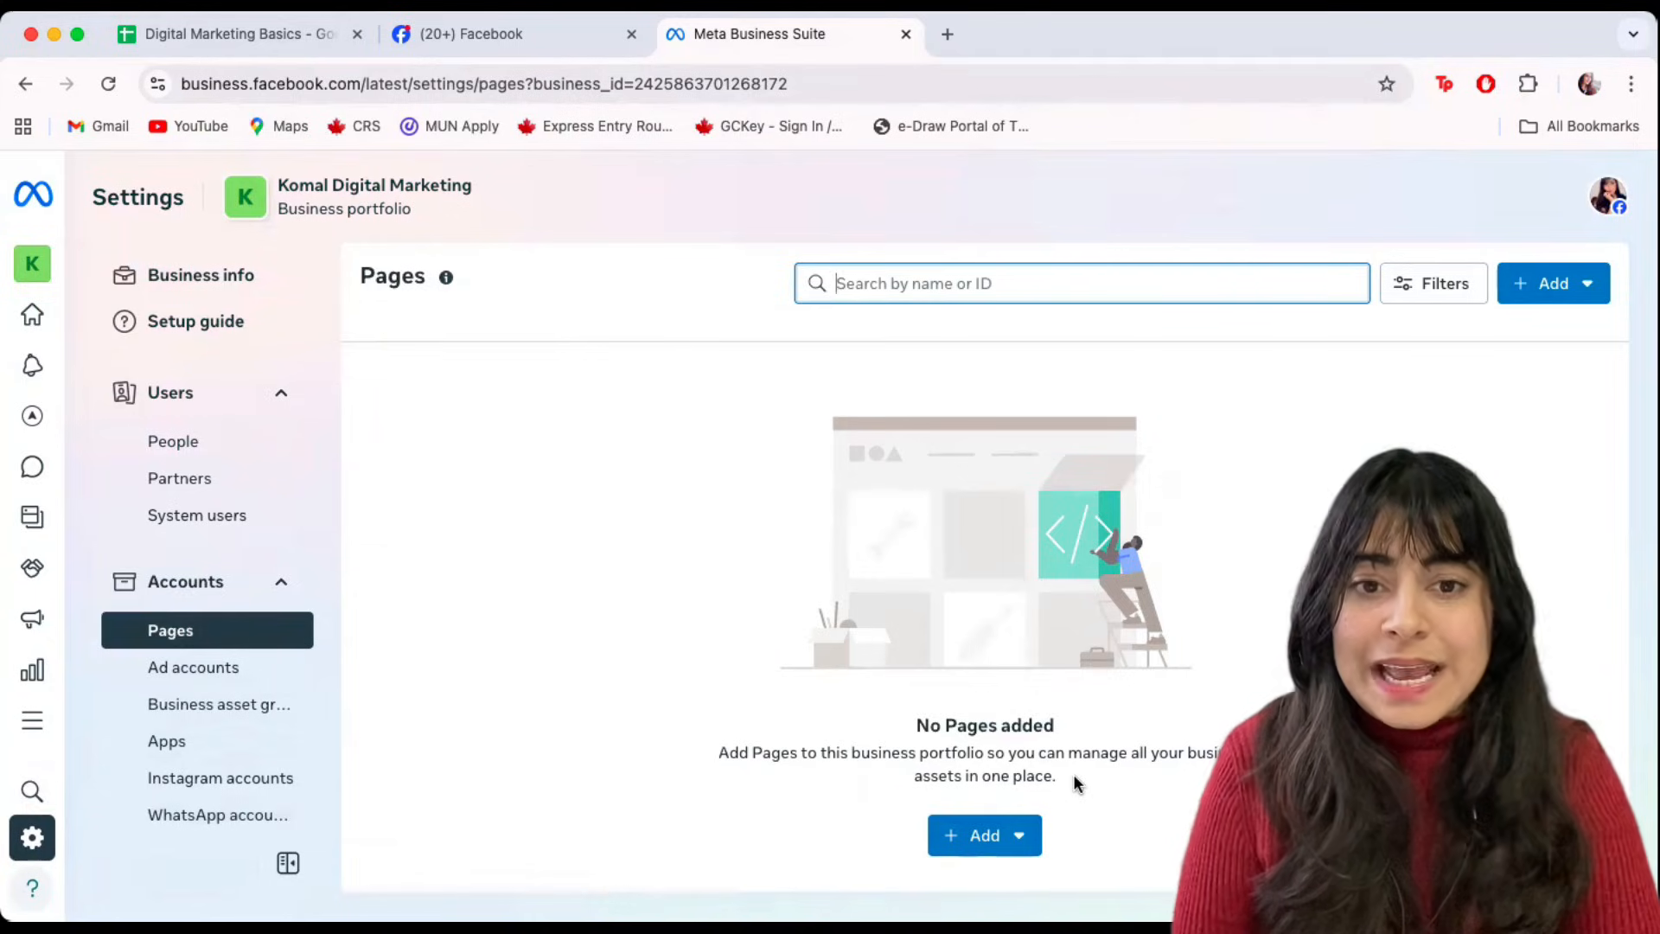
mouse_move(1099, 751)
mouse_down()
mouse_move(832, 821)
mouse_move(1050, 861)
mouse_move(1057, 742)
mouse_up()
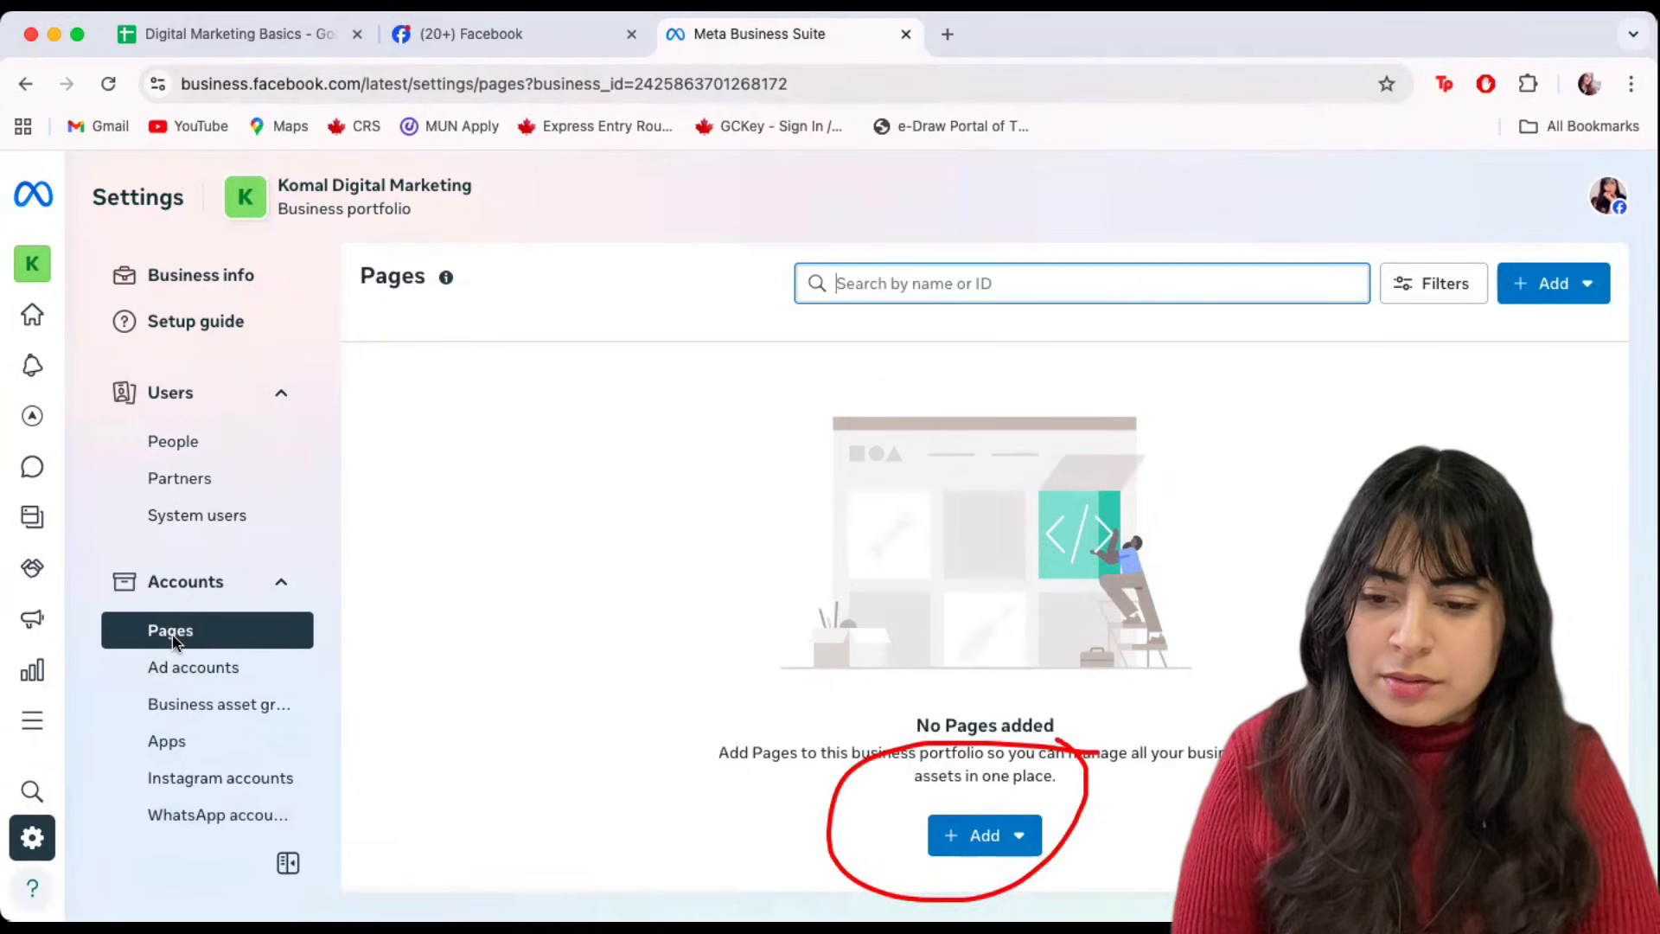
Show the three Page options under 'No Pages added': add existing, request access, create new.
click(962, 844)
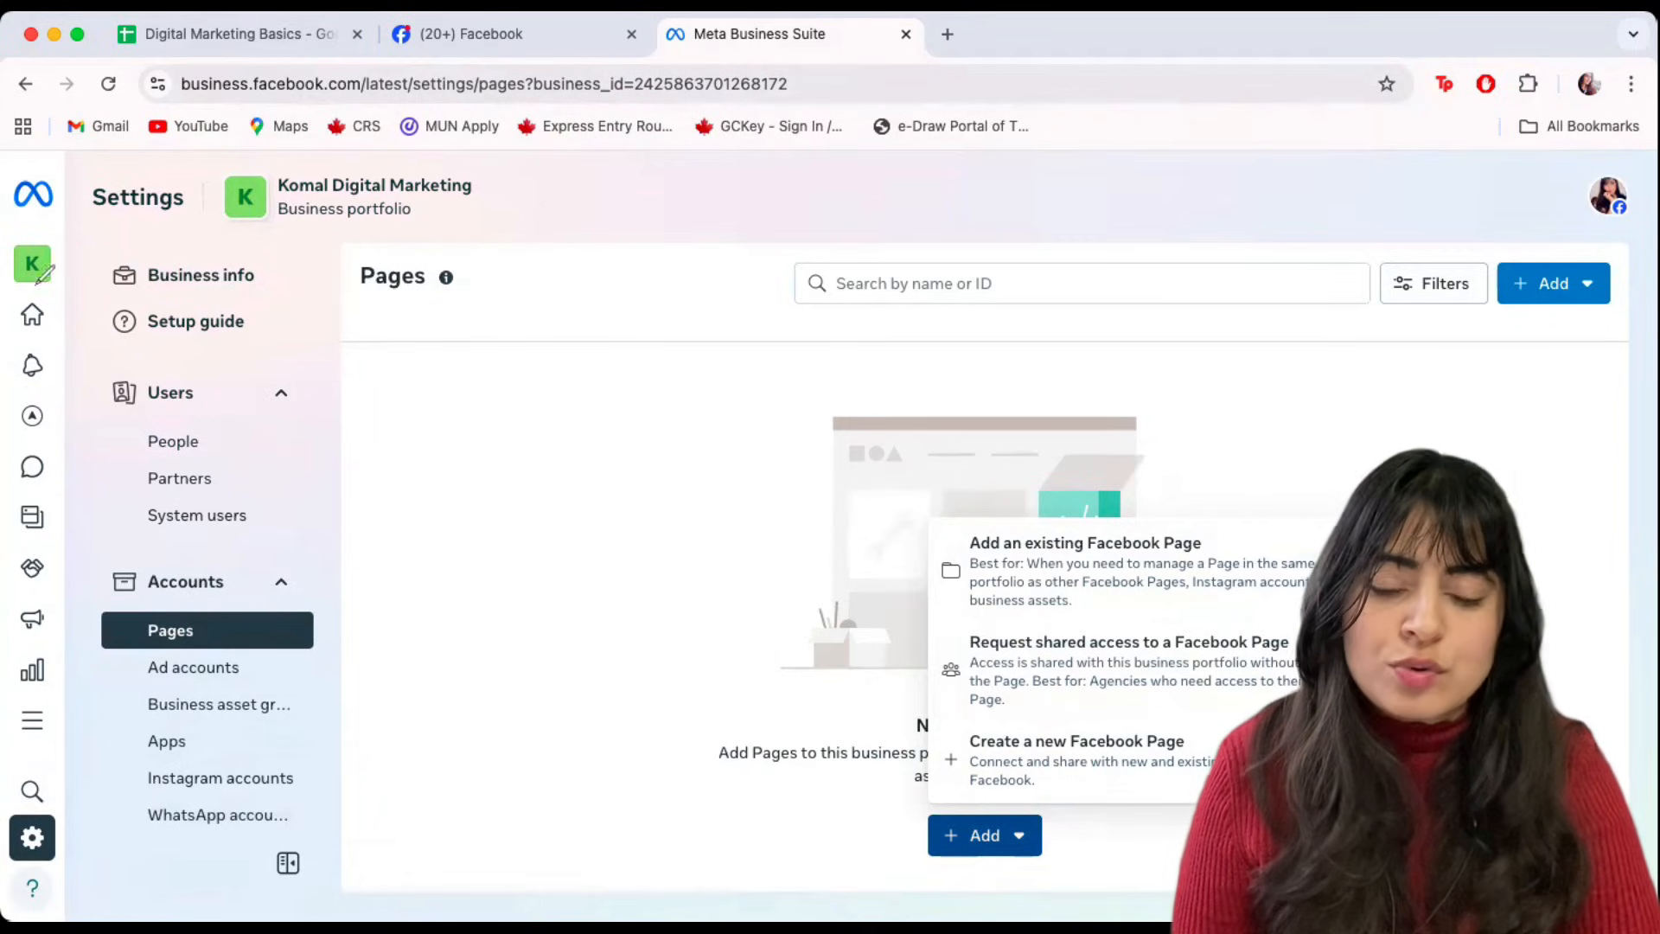
mouse_move(841, 569)
mouse_down()
mouse_move(929, 566)
mouse_move(914, 588)
mouse_up()
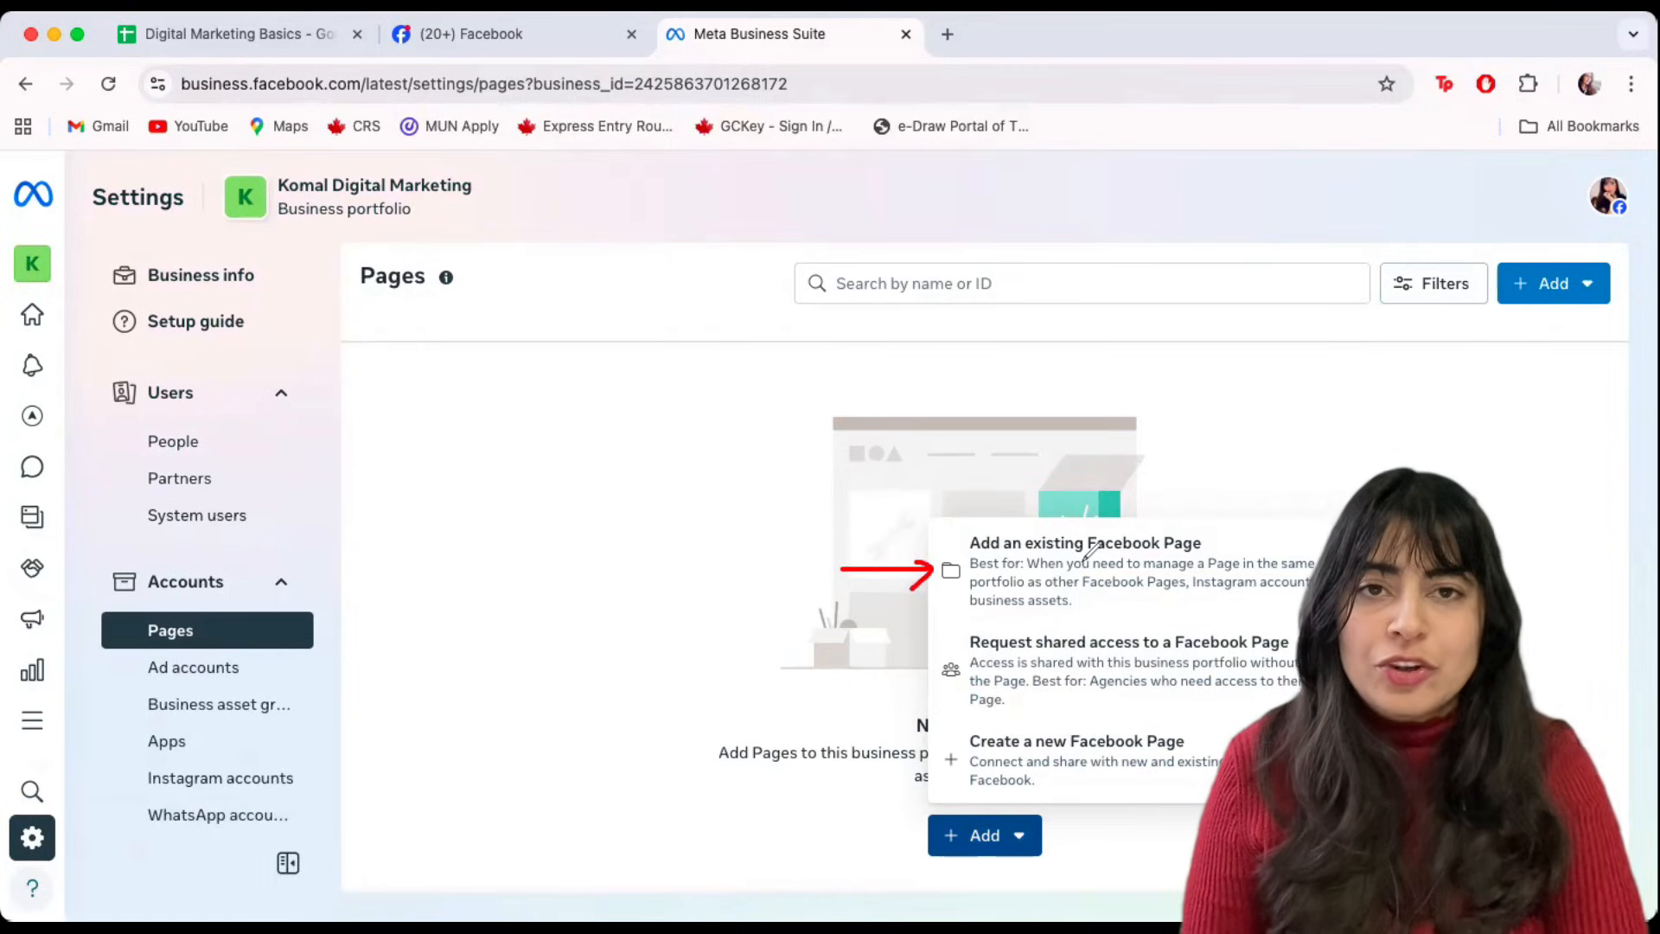
drag(844, 666, 939, 664)
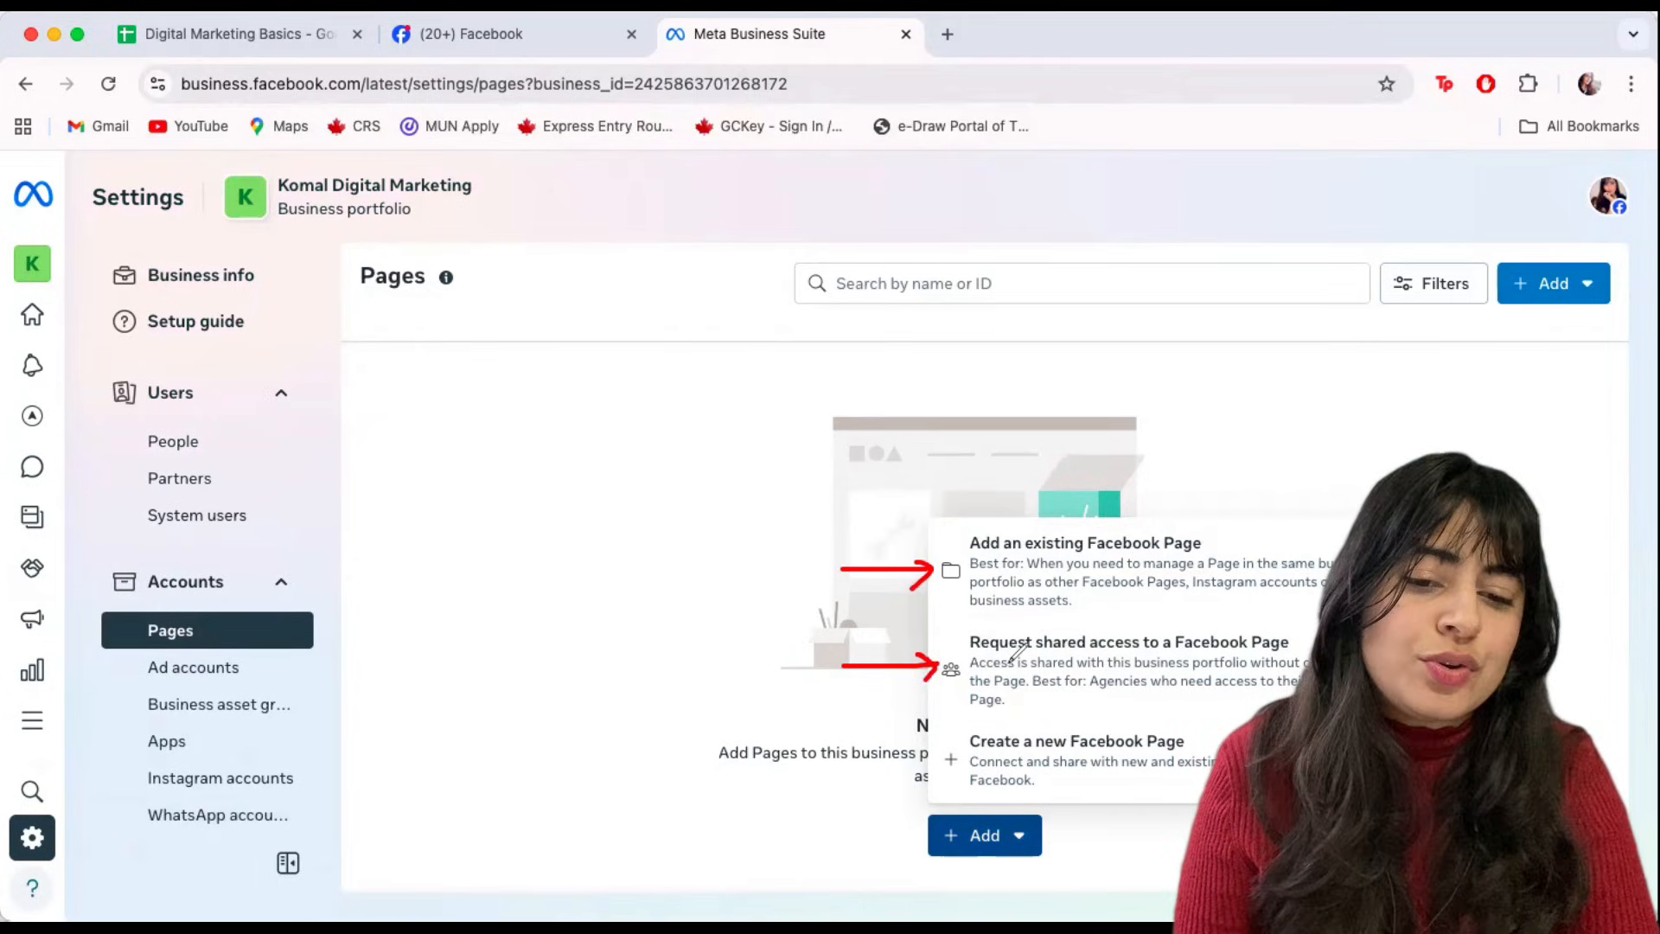
drag(839, 755, 943, 751)
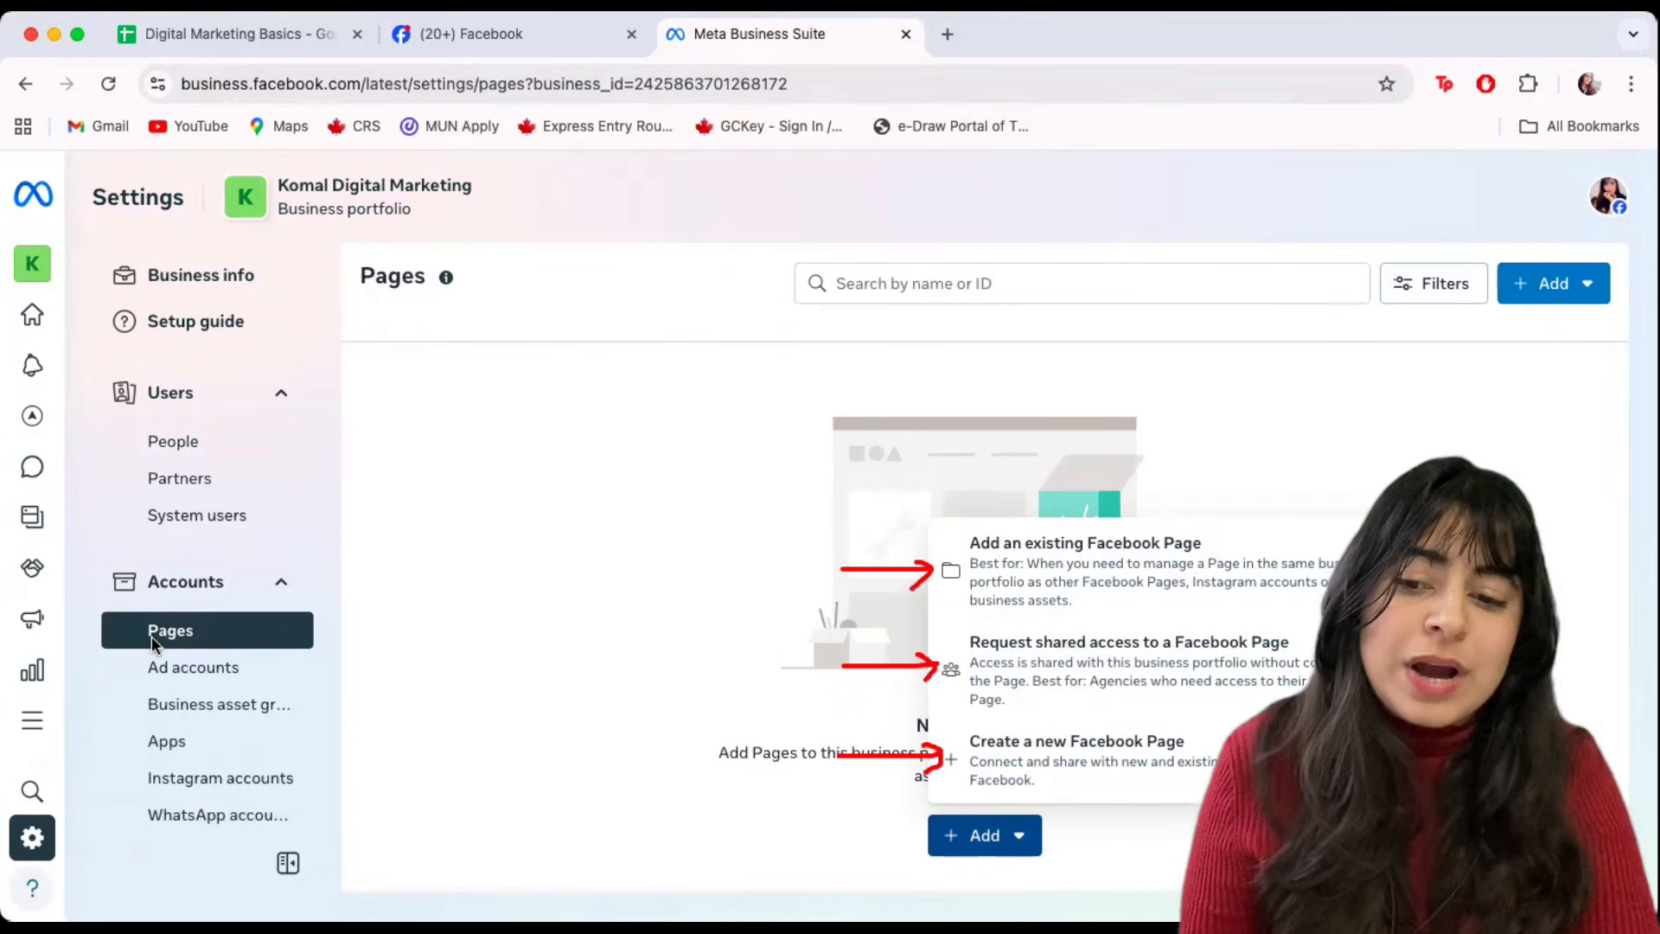
key(alt+BackSpace)
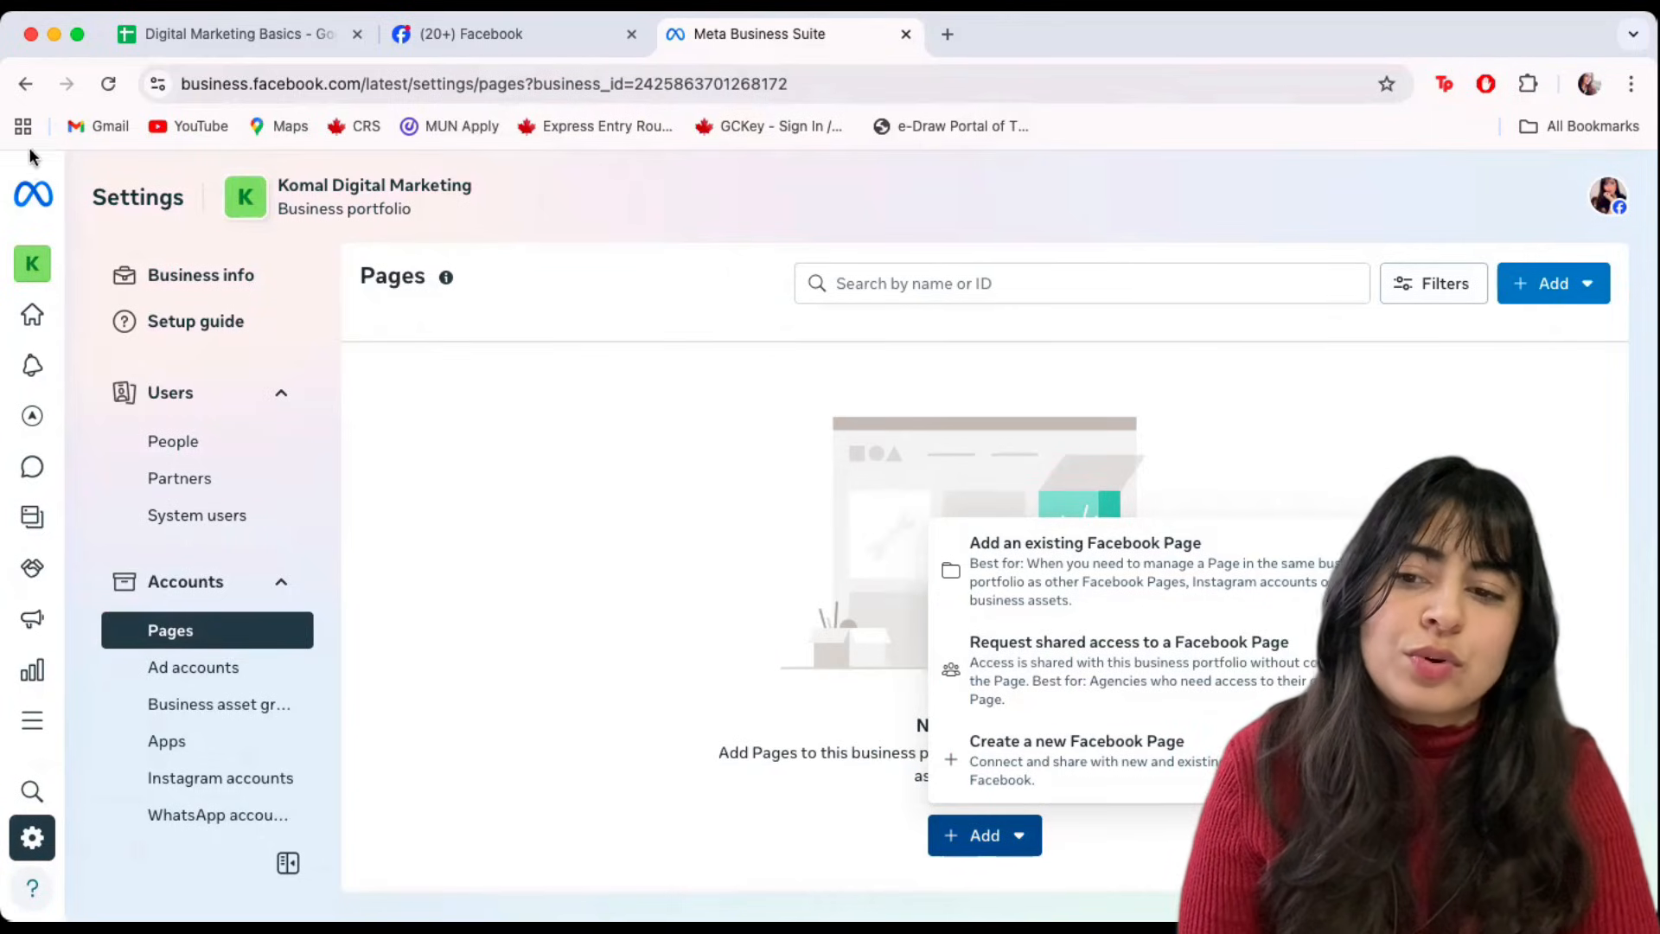
Choose 'Add an existing Facebook Page' and focus the Page name or URL field.
click(1159, 574)
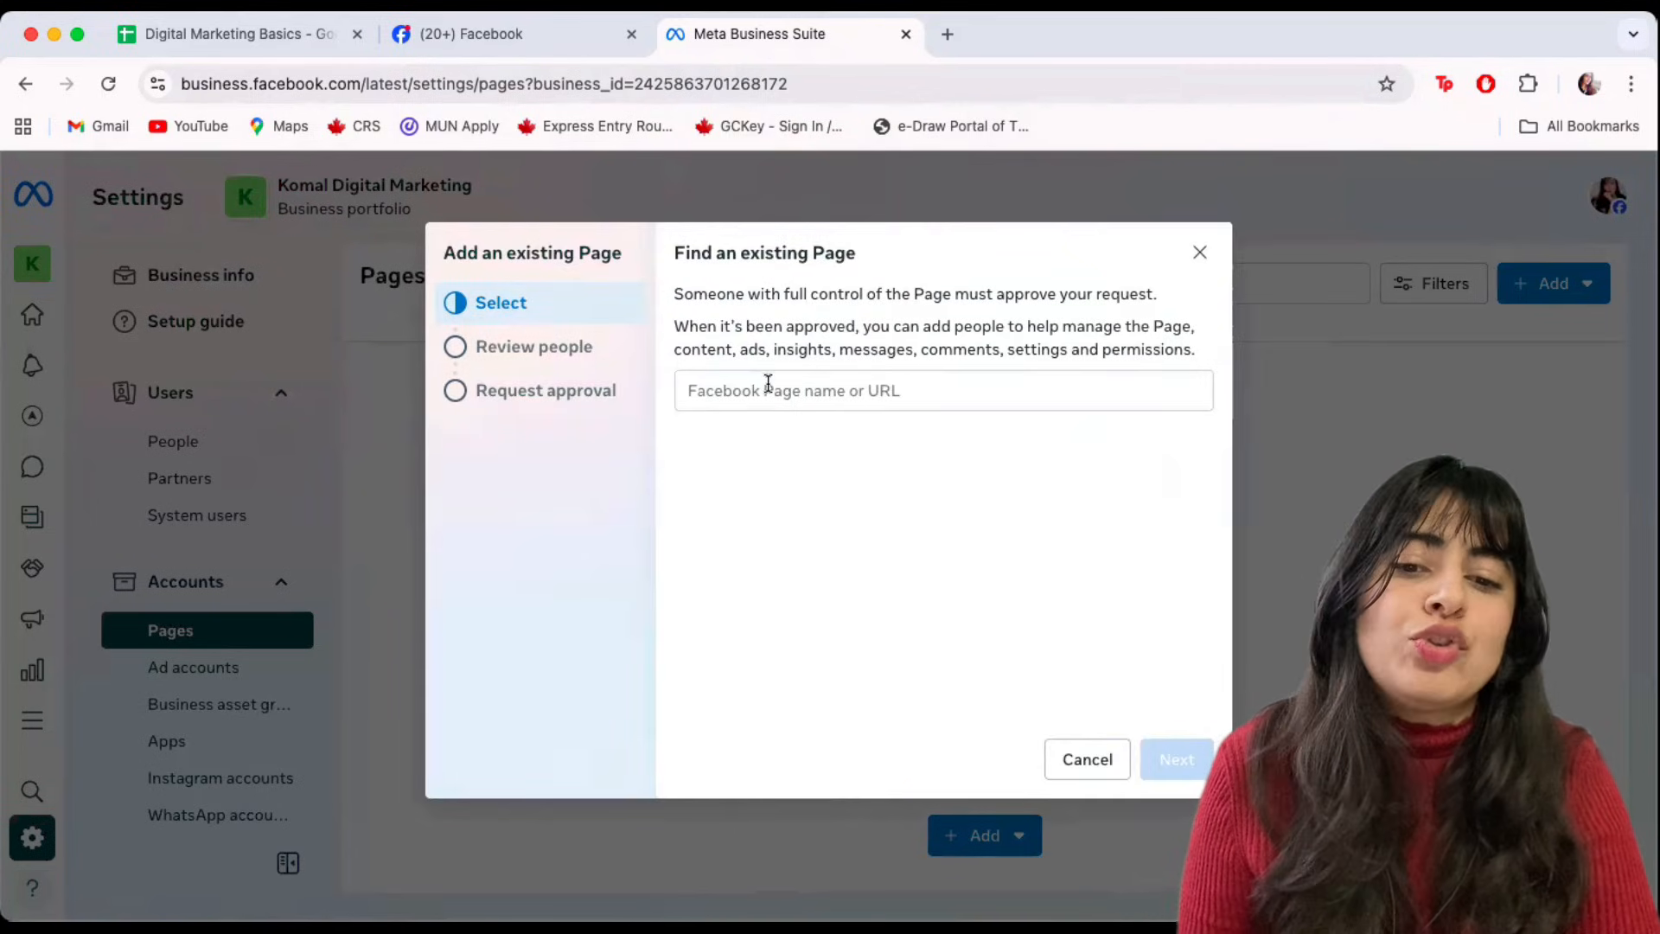
click(768, 383)
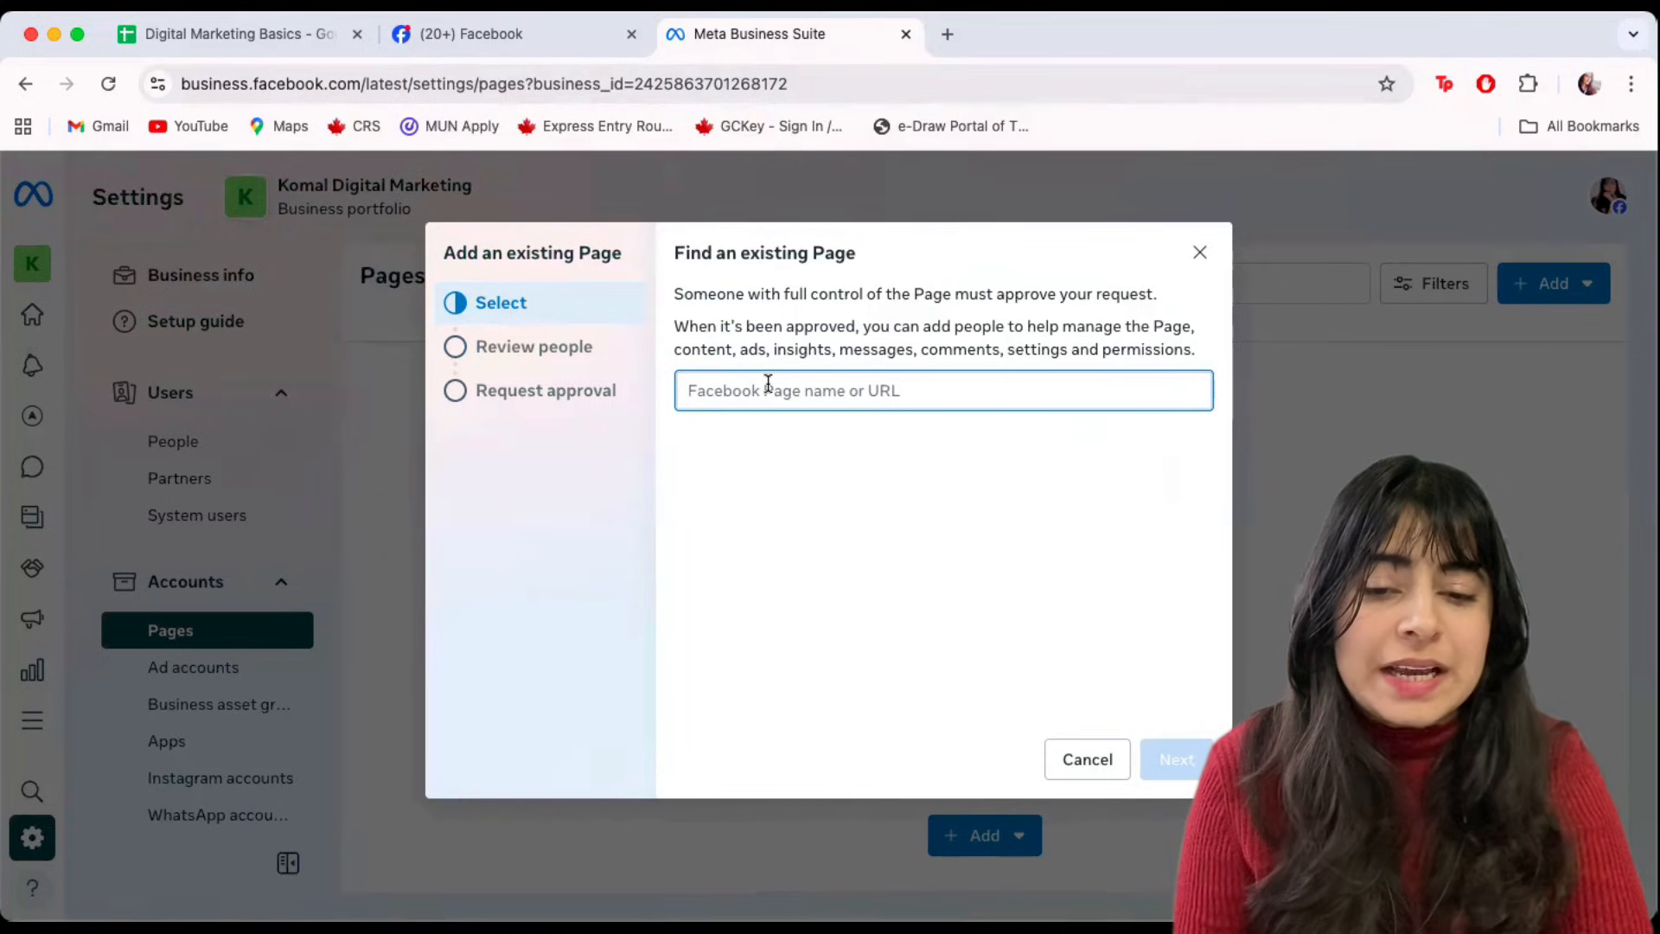
Cancel the existing-Page dialog and start creating a new Facebook Page instead.
click(1072, 762)
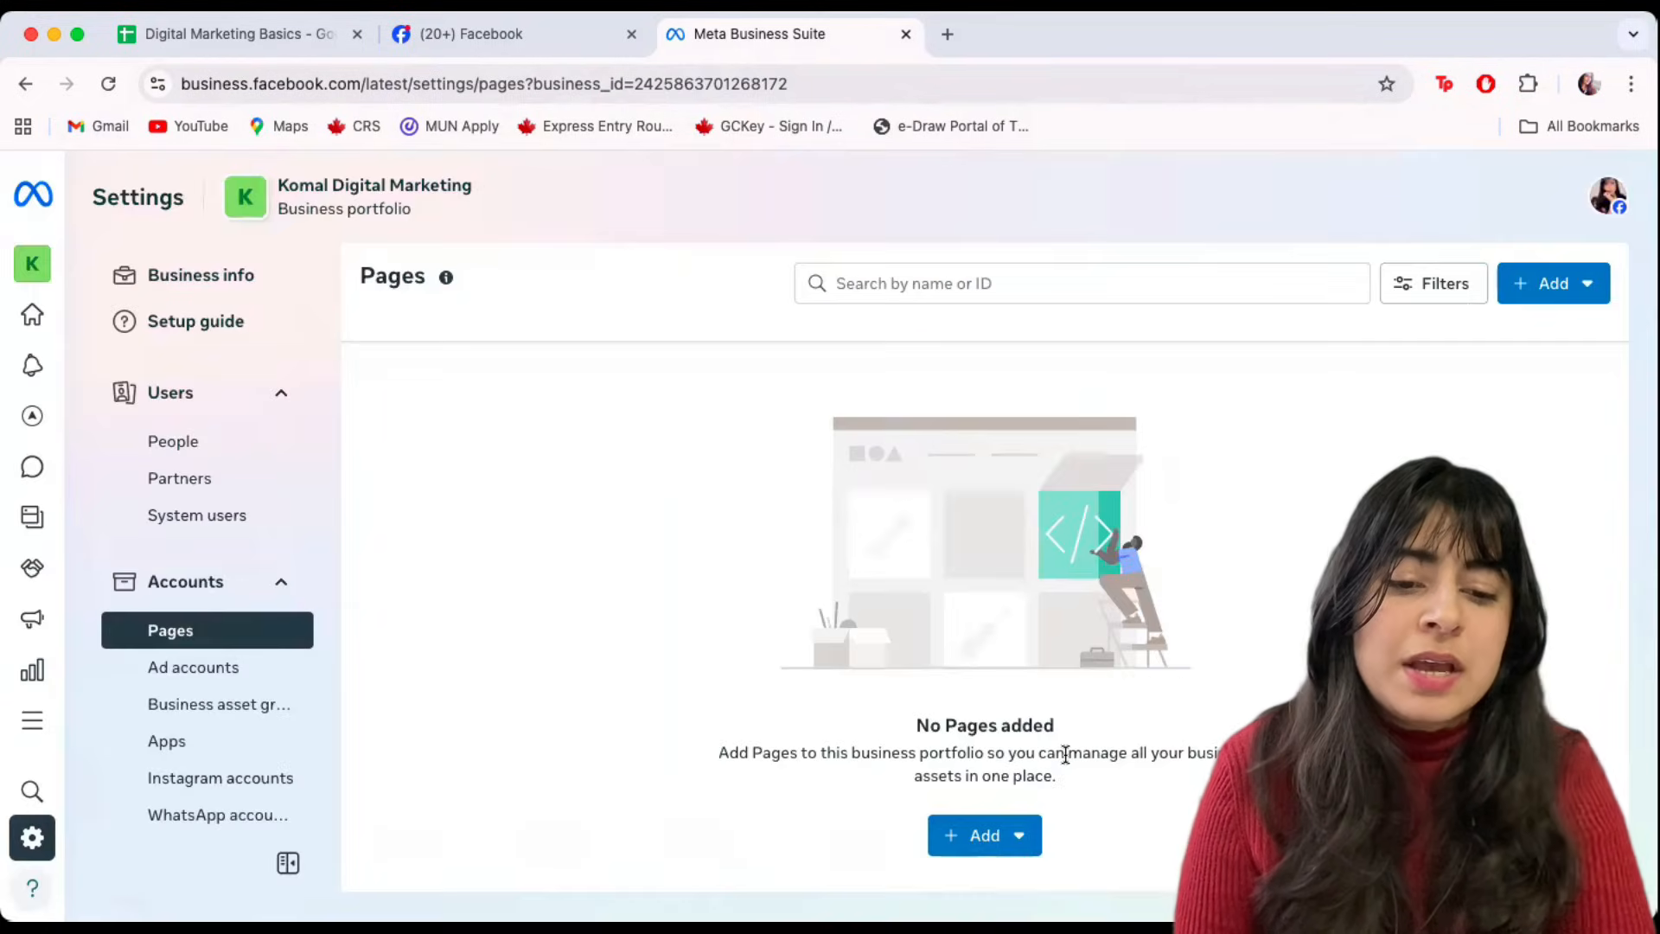
click(994, 830)
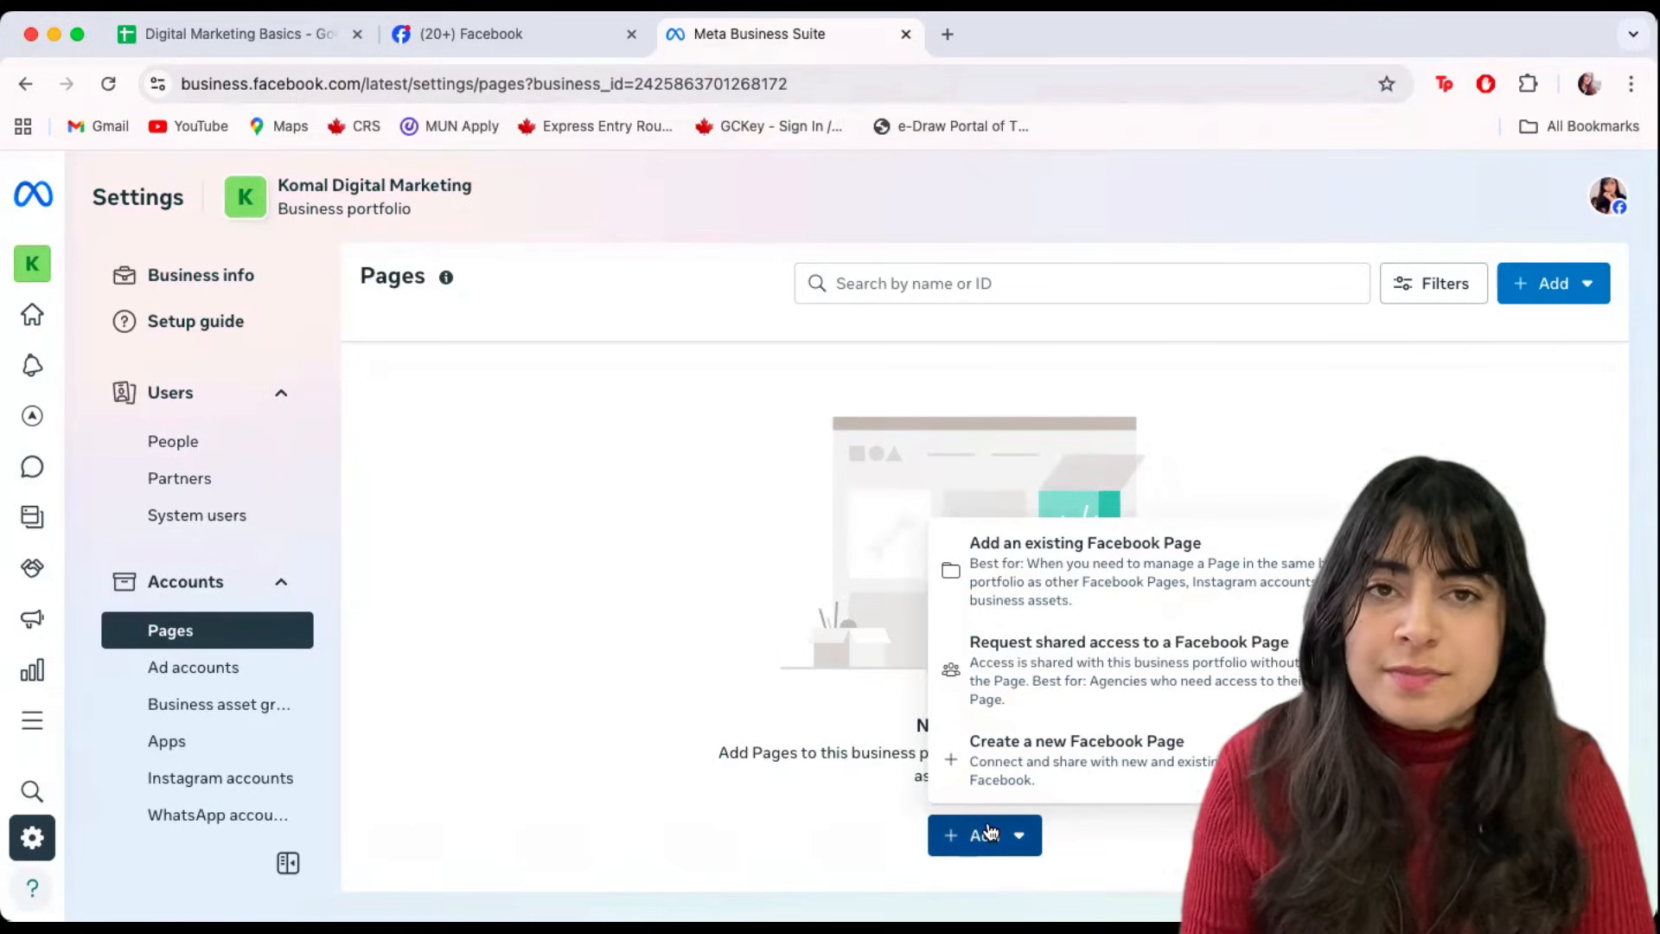
click(1056, 751)
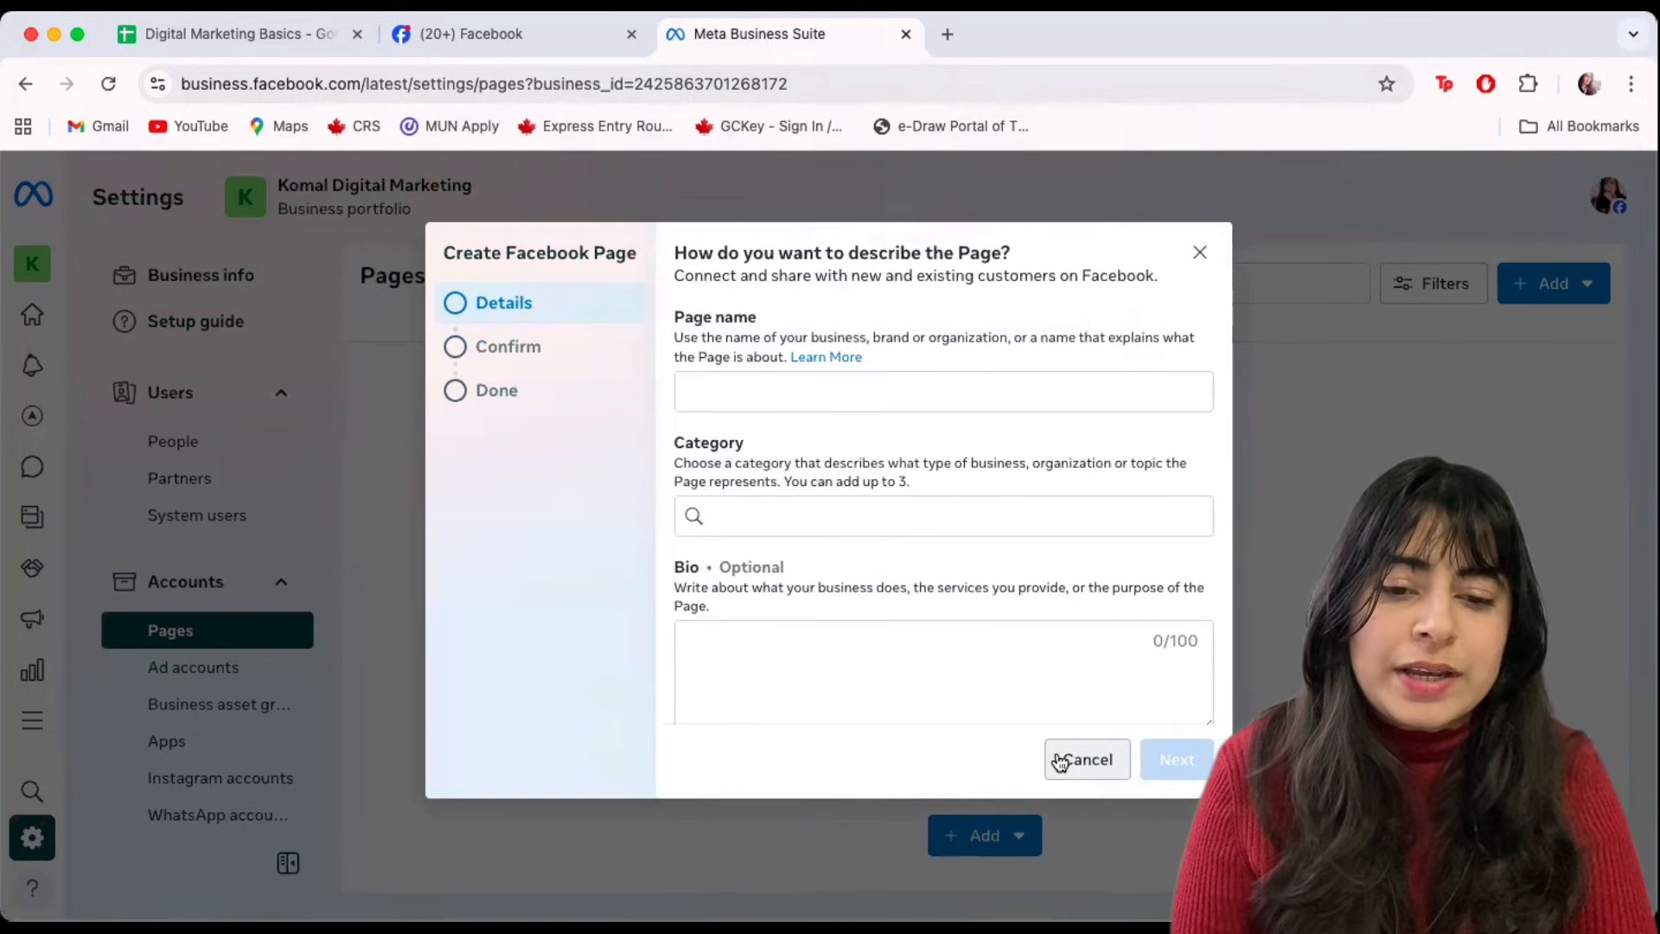
click(723, 389)
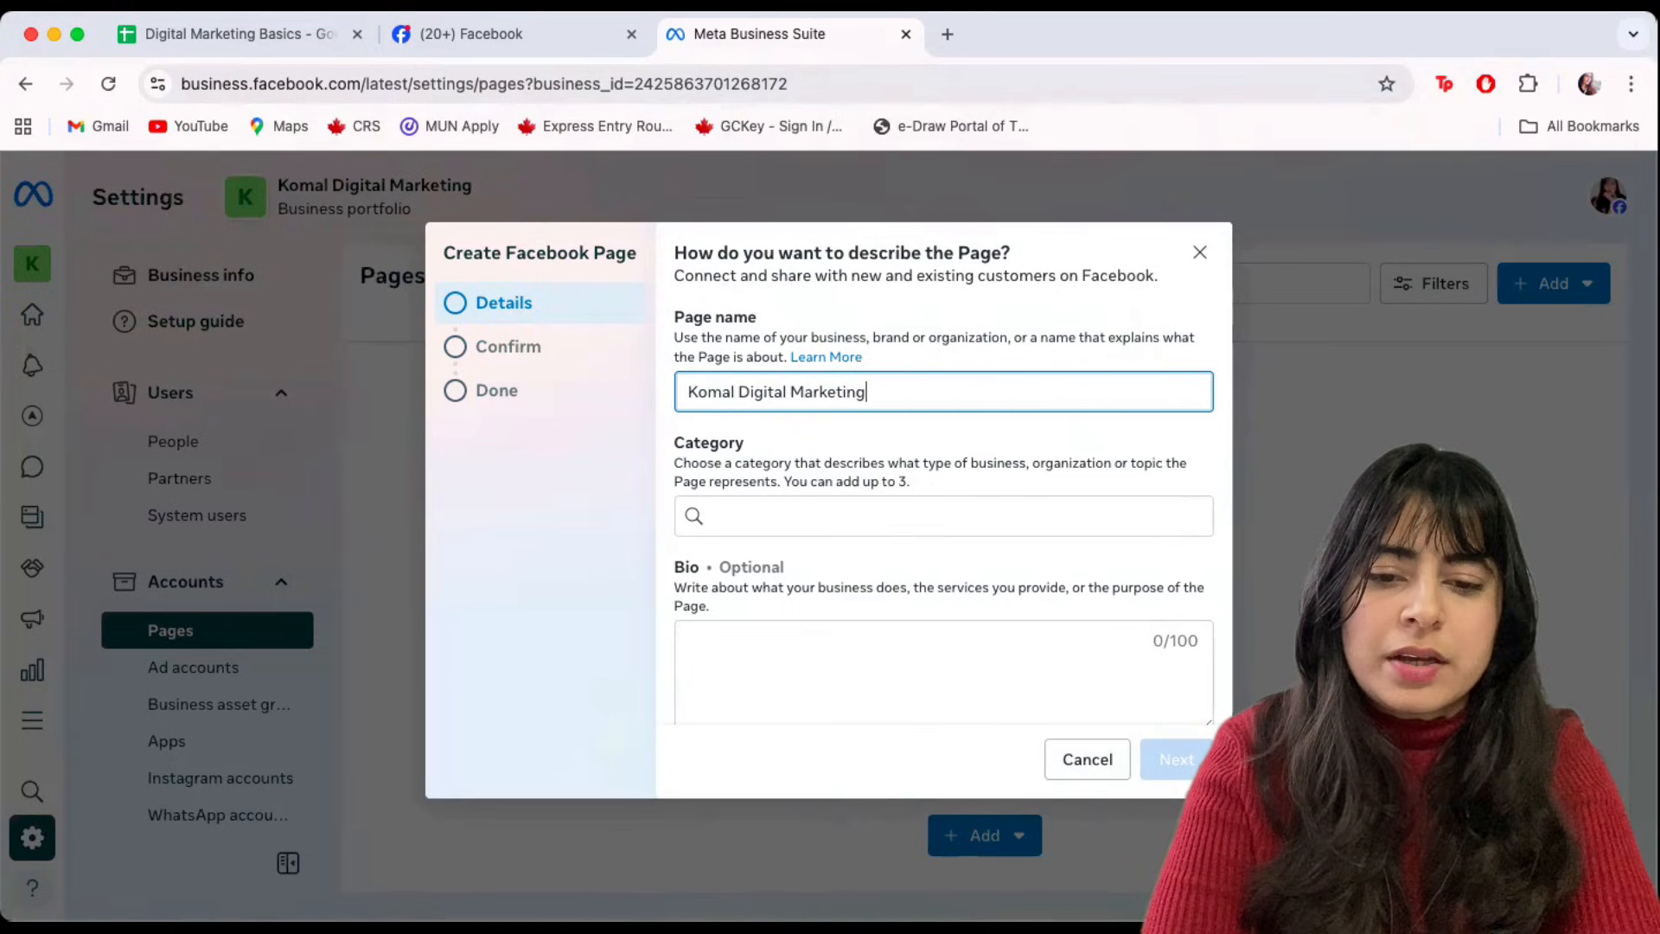
Set the Page category to Advertising/Marketing and continue to the confirmation step.
click(756, 514)
text(Digital marketing)
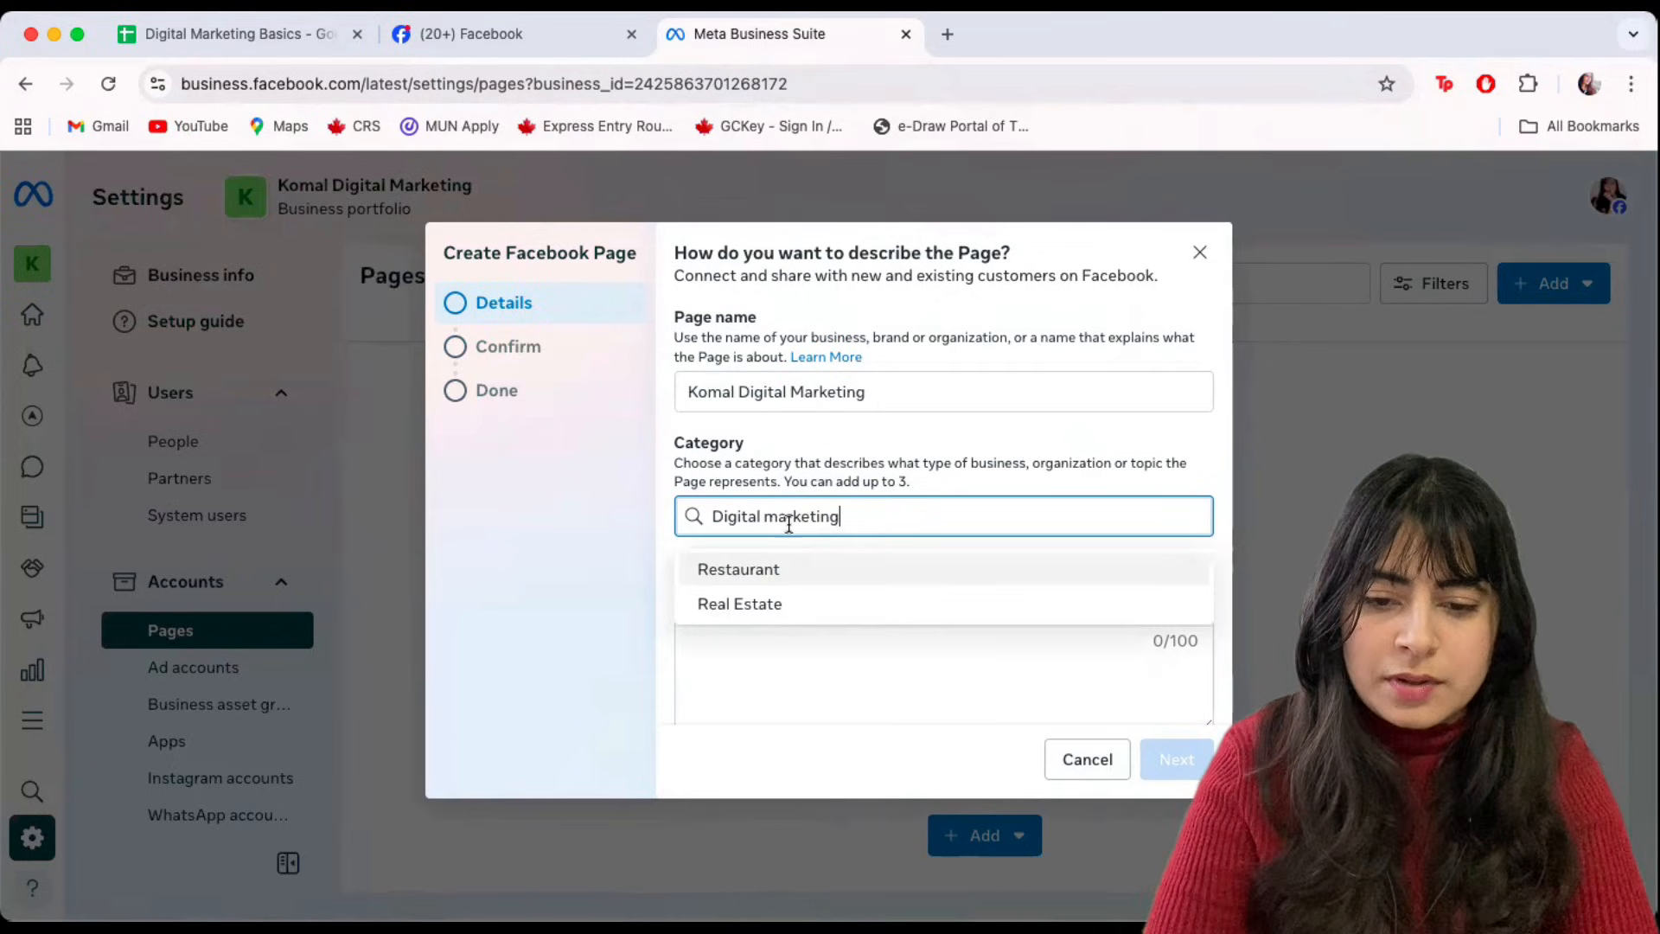
key(Return)
key(BackSpace)
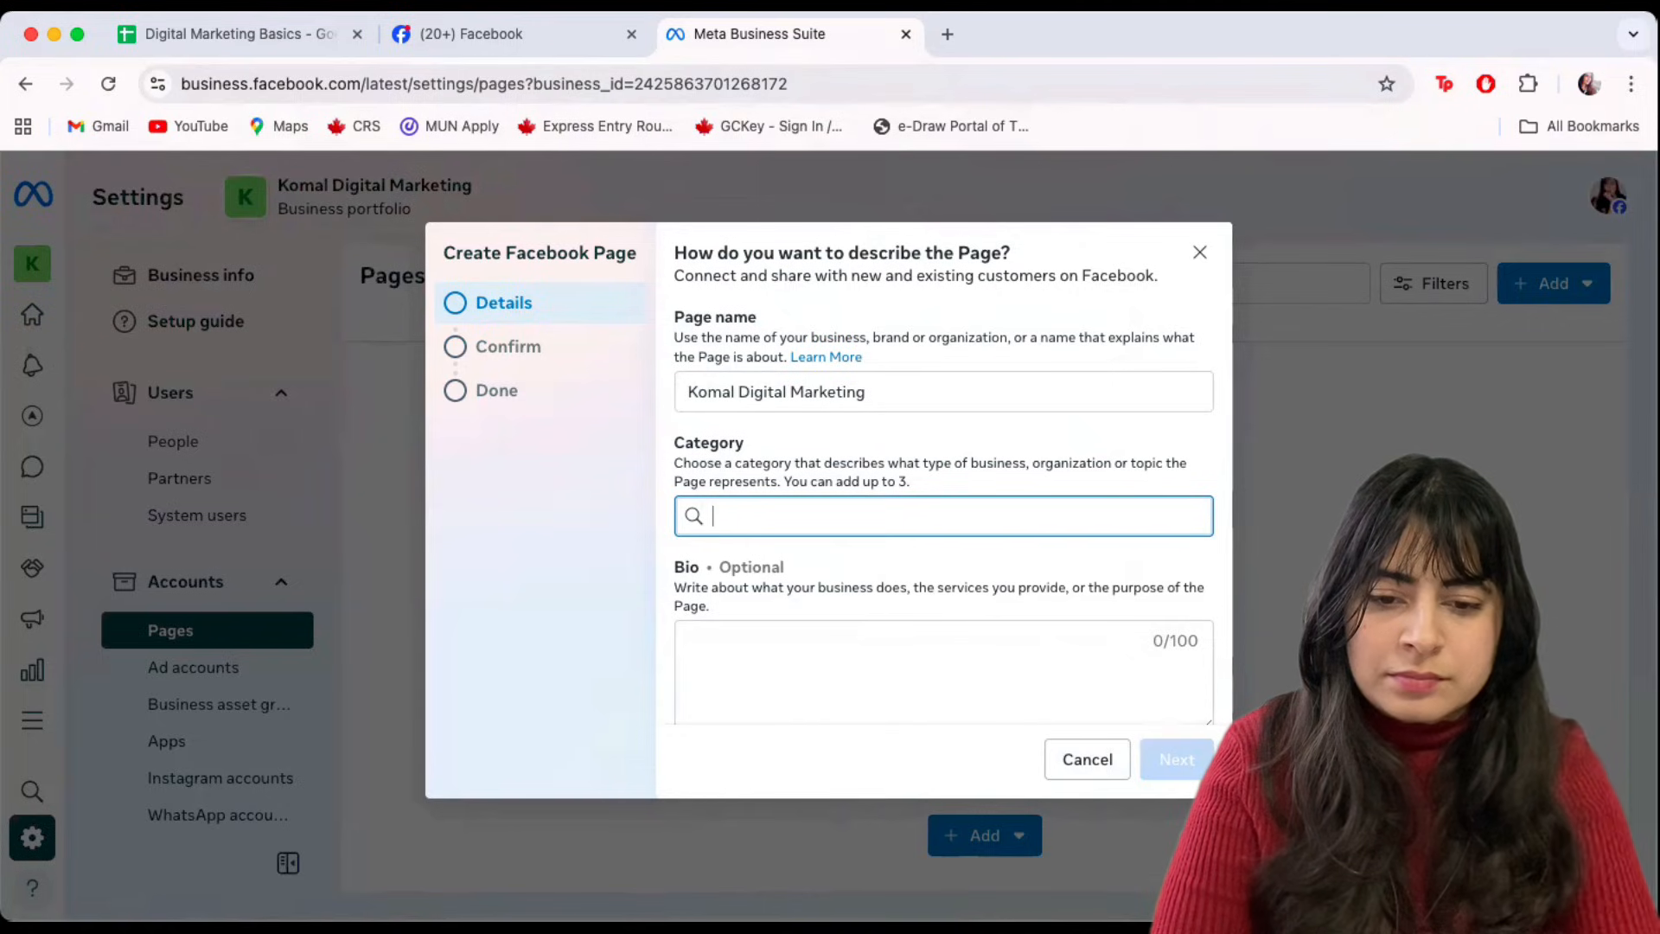
text(marketing)
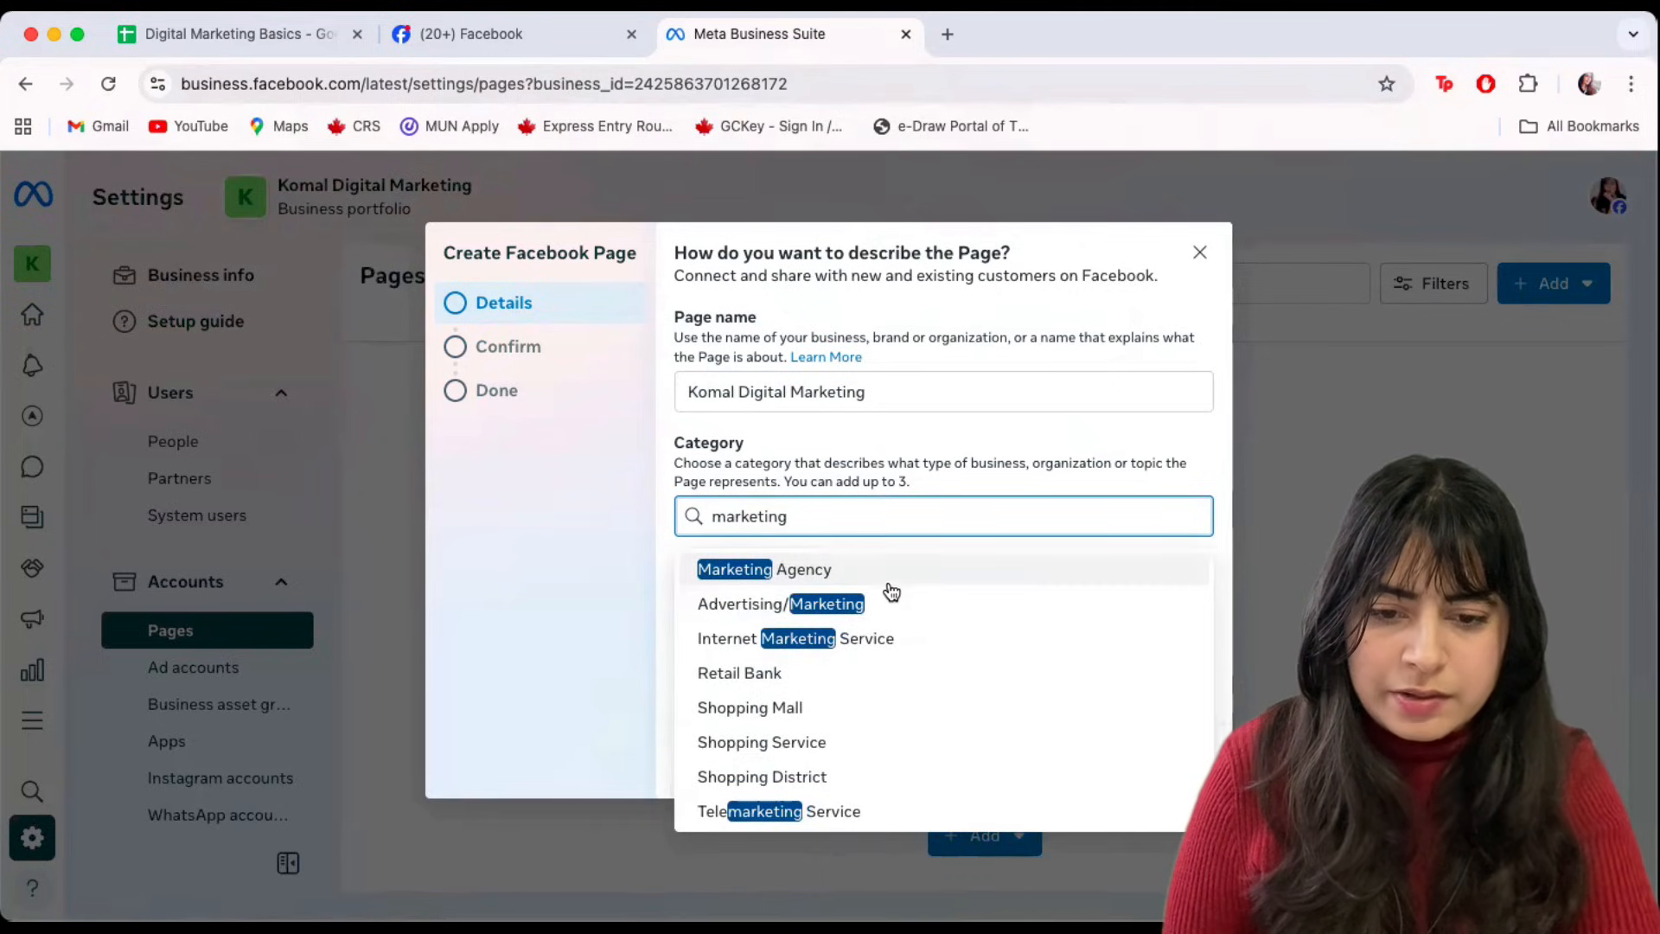
click(838, 606)
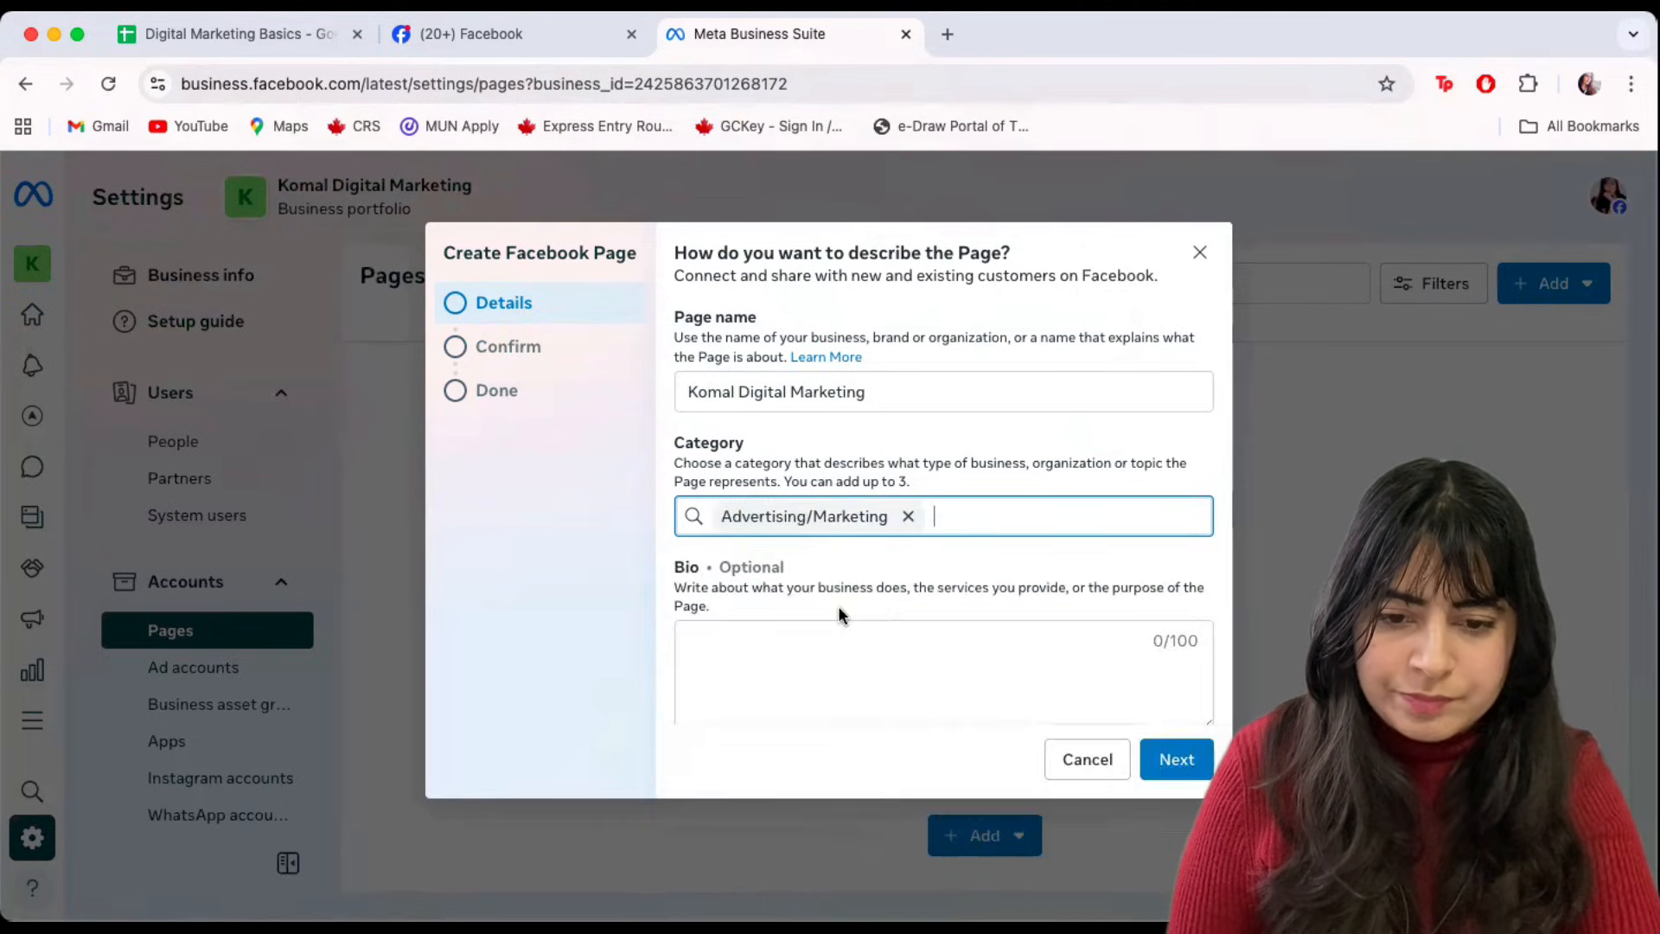
click(743, 653)
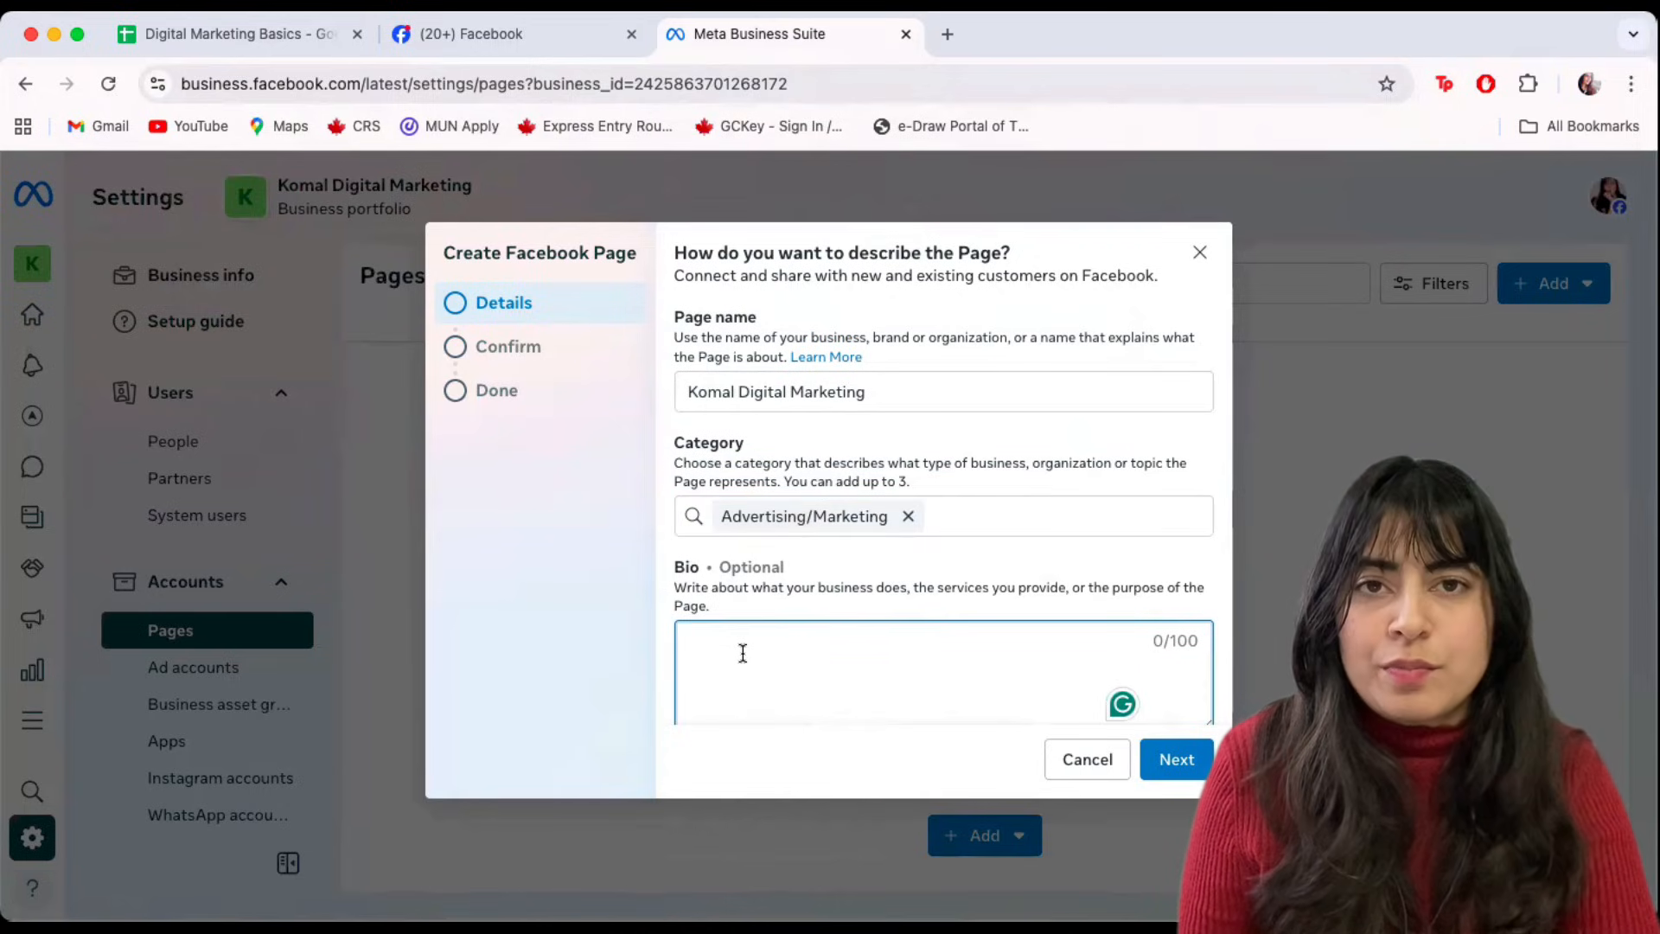
scroll(743, 653, down, 1)
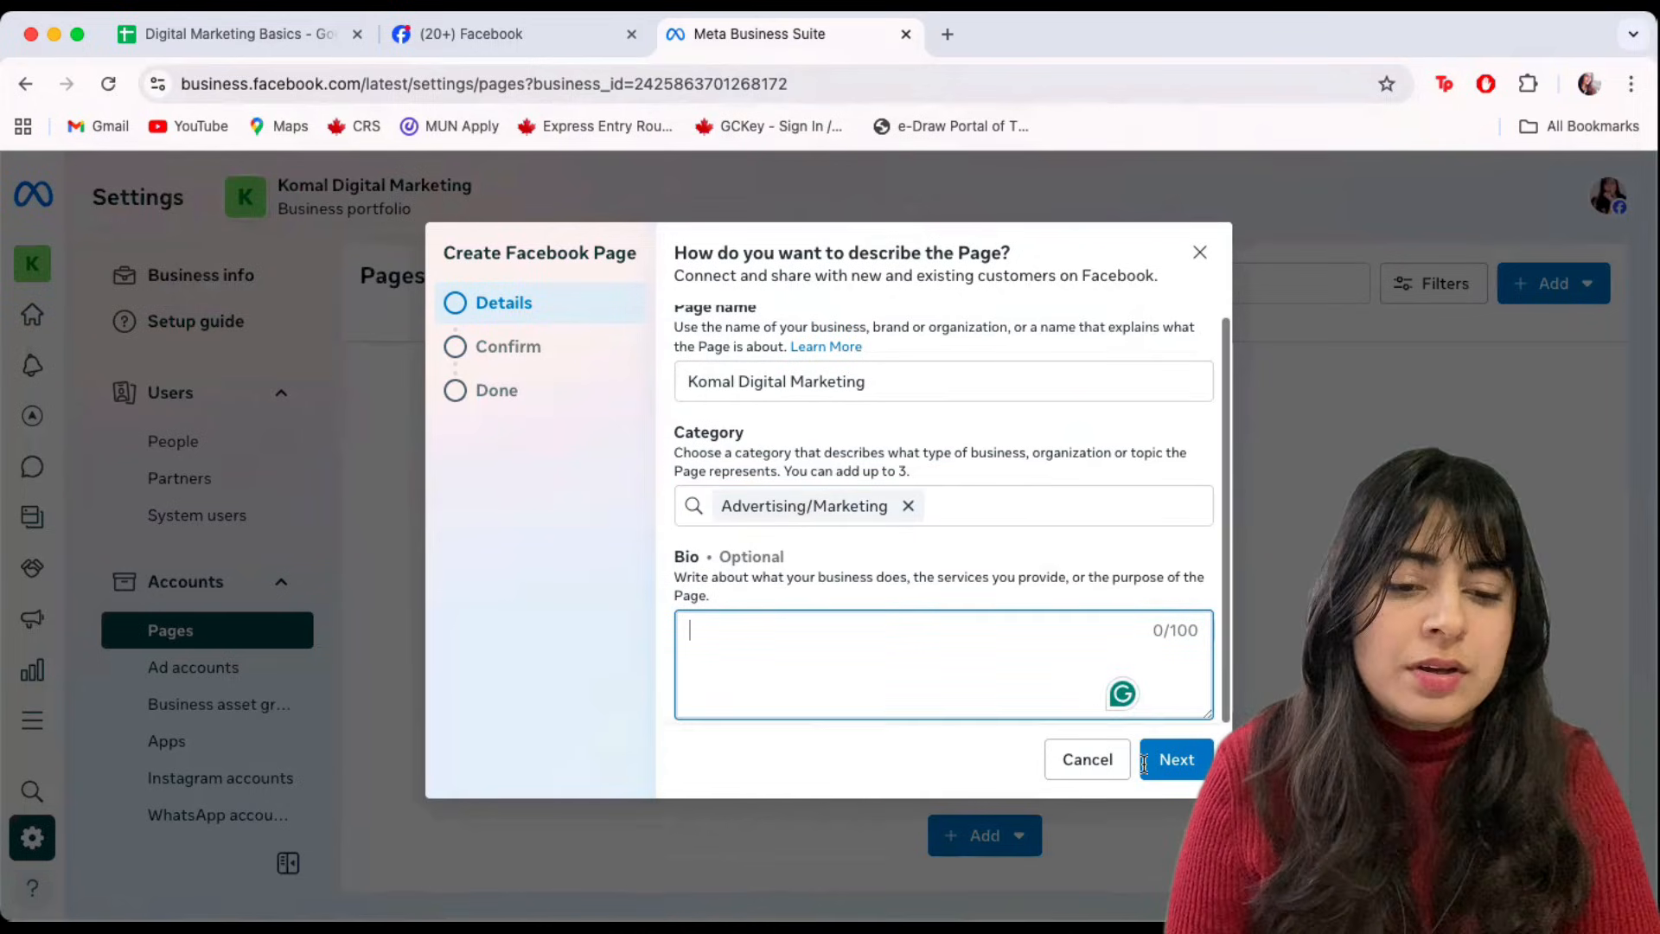
click(1187, 768)
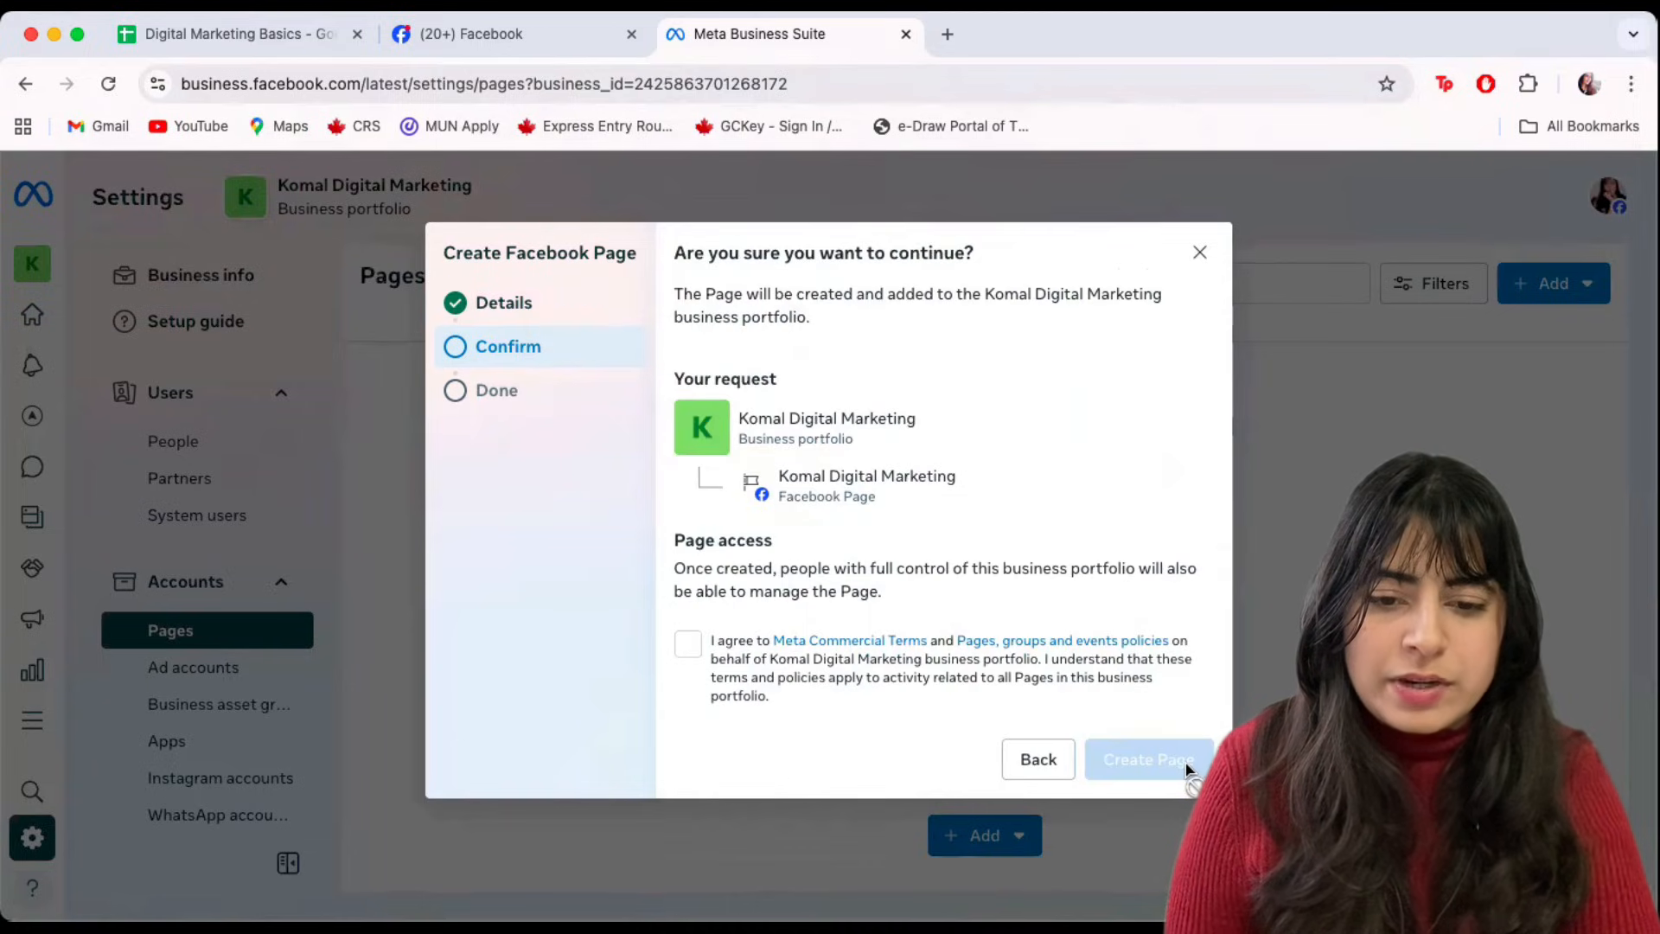
Agree to the terms, create the Komal Digital Marketing Page, and open its details.
click(684, 657)
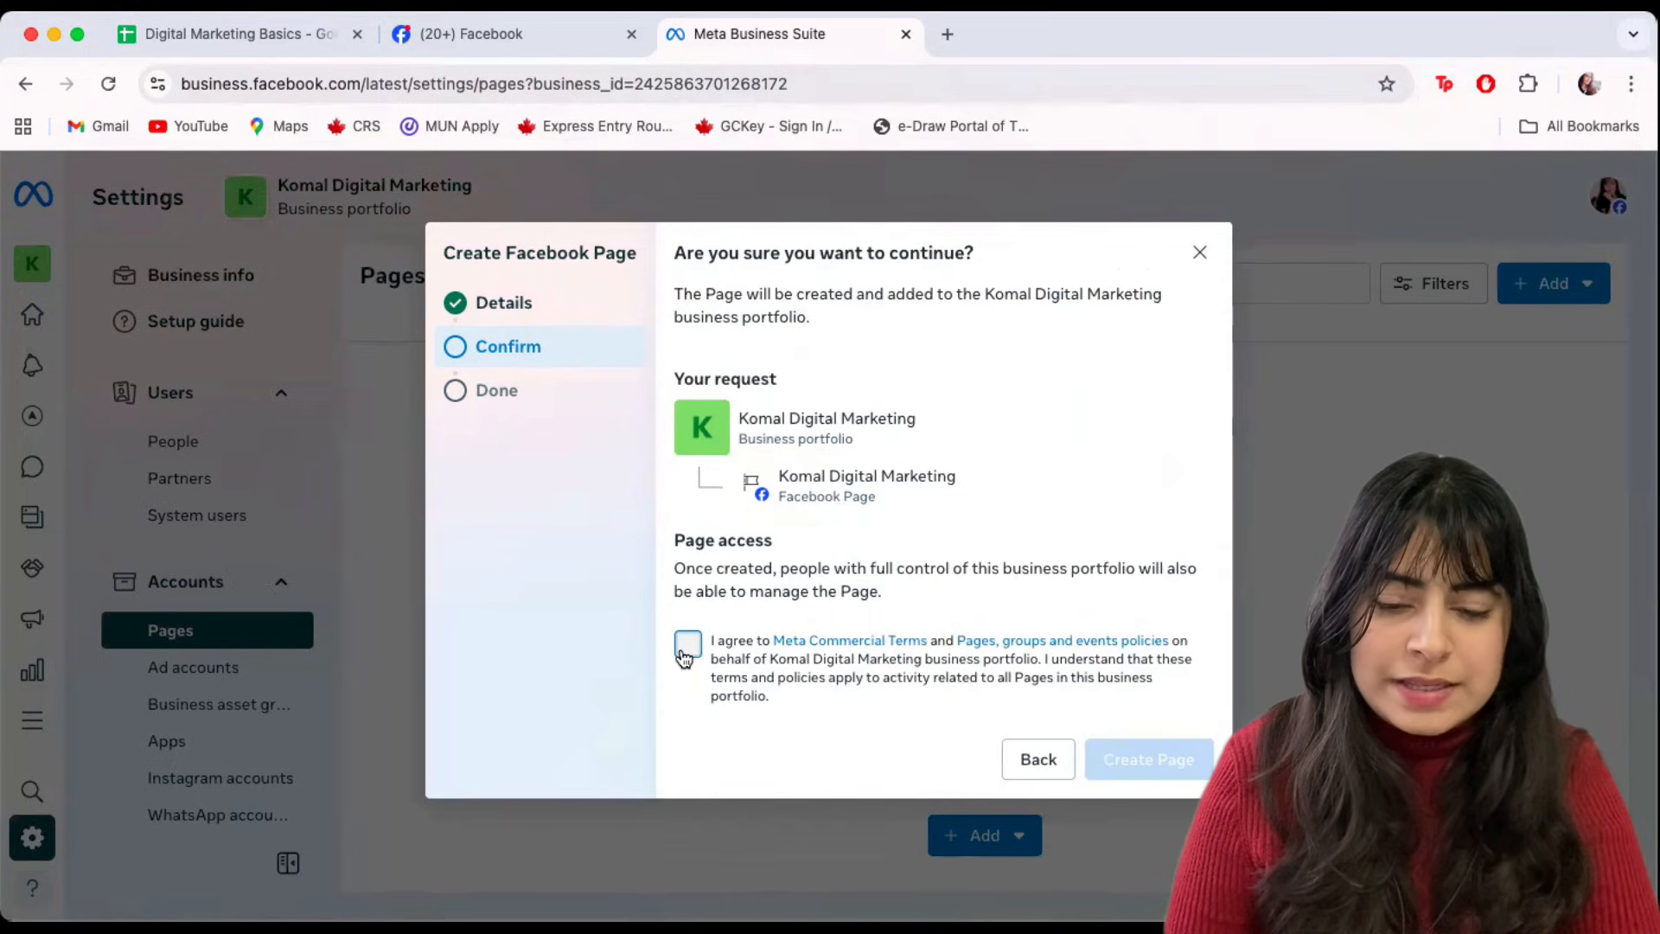
click(1148, 765)
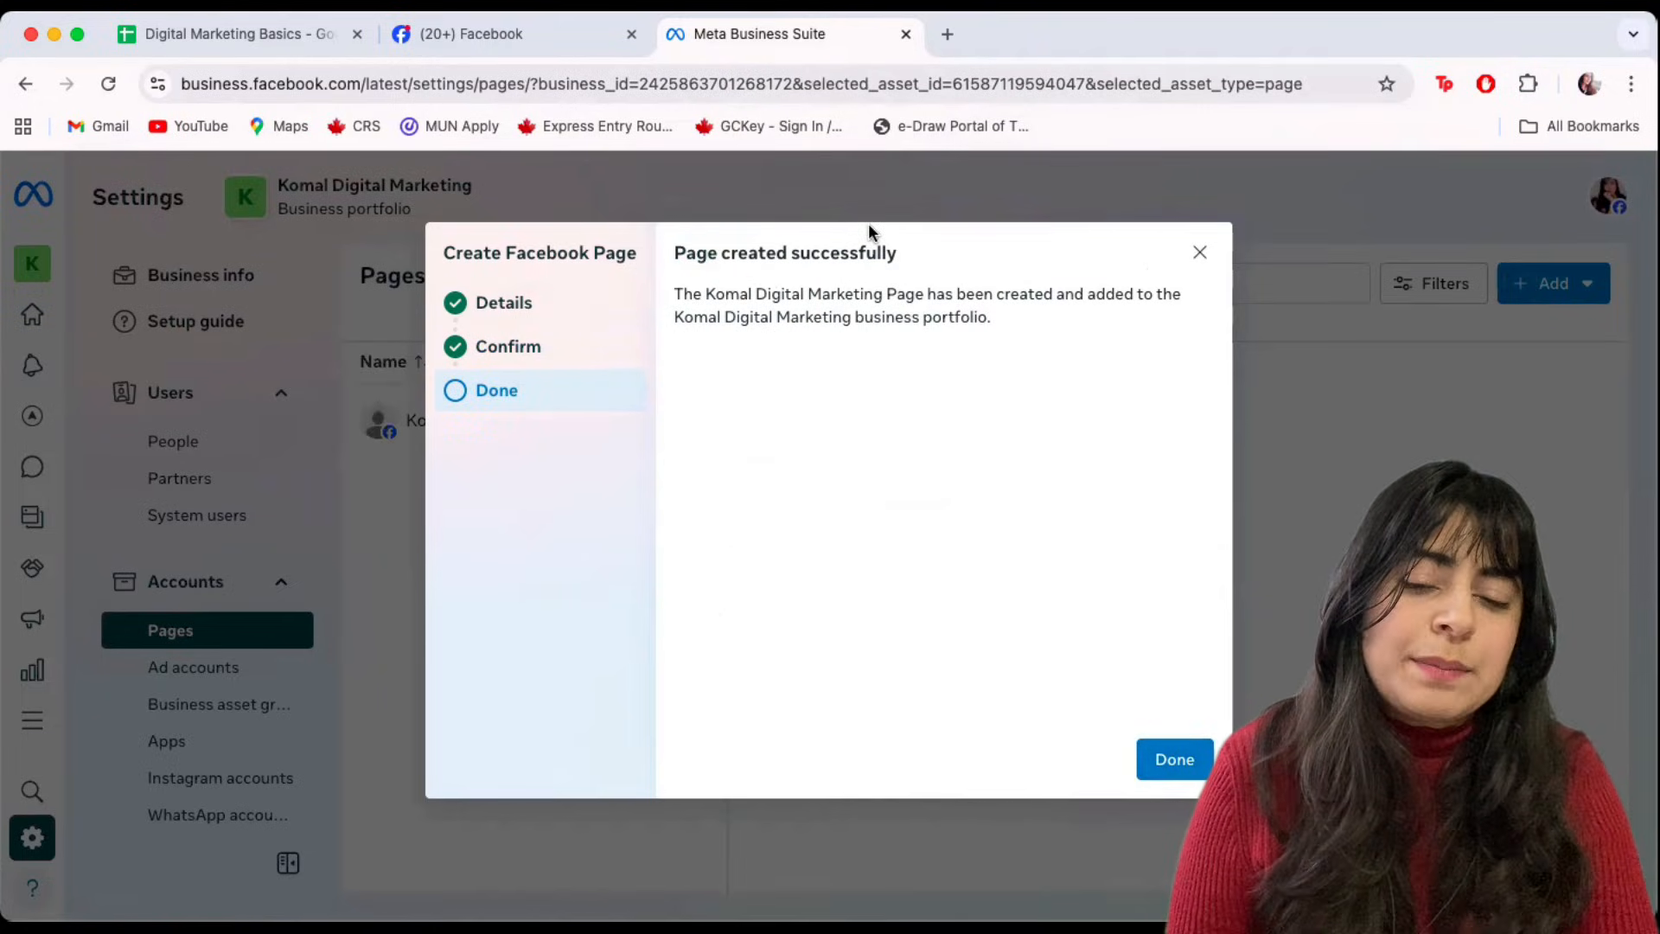
click(1169, 761)
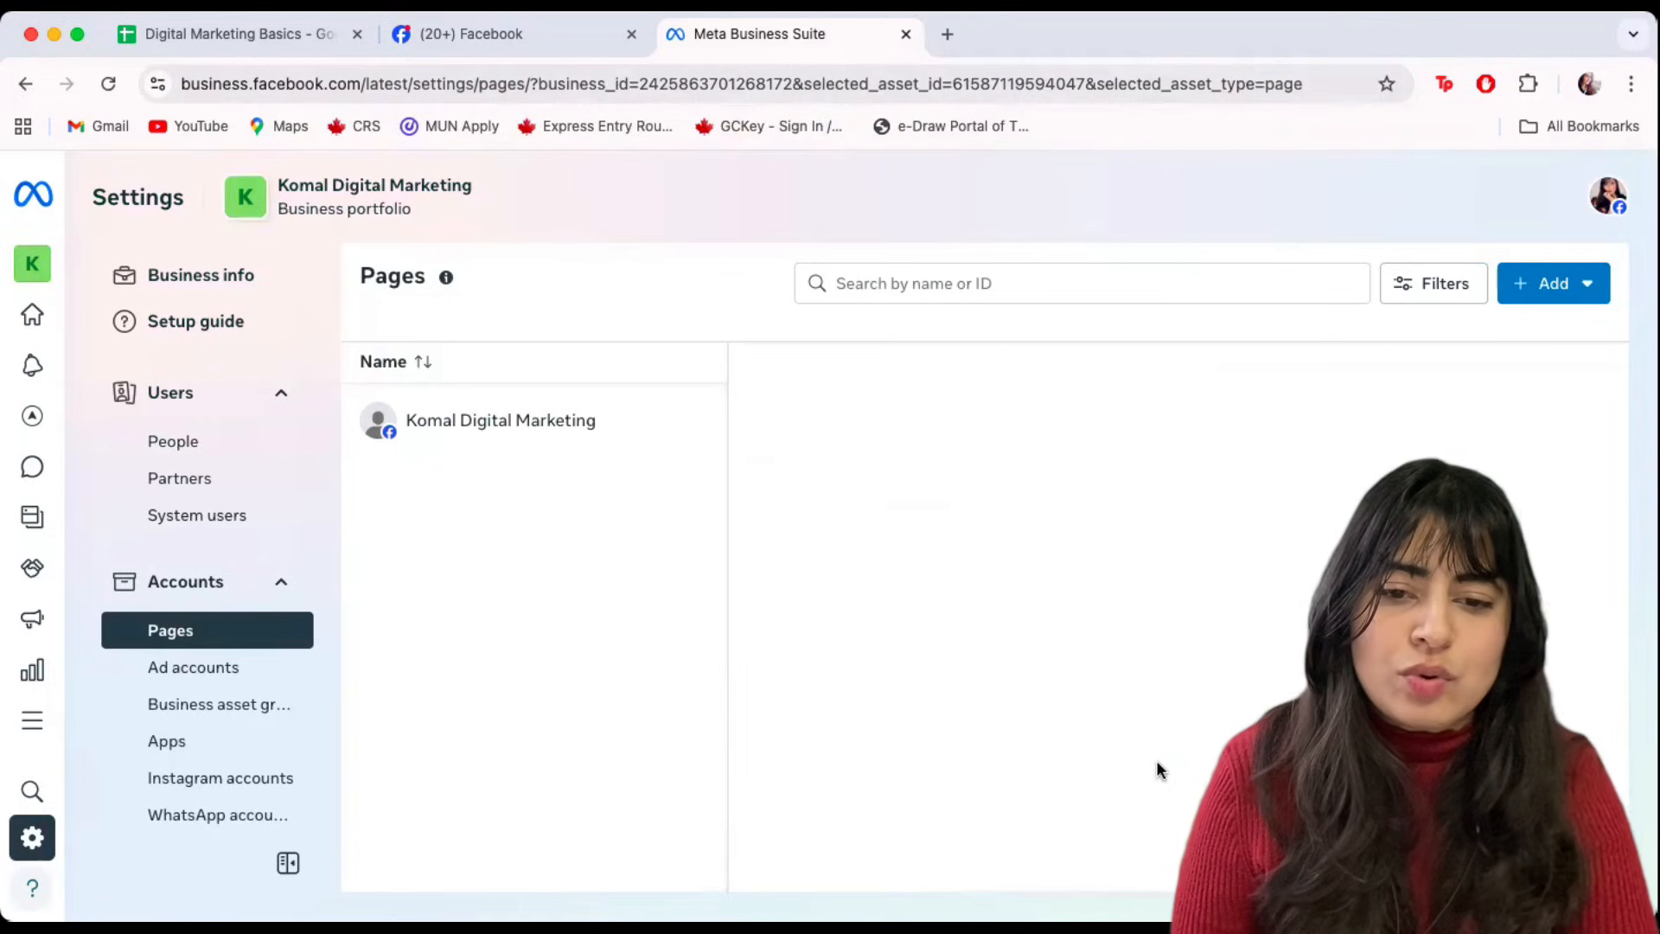
click(520, 430)
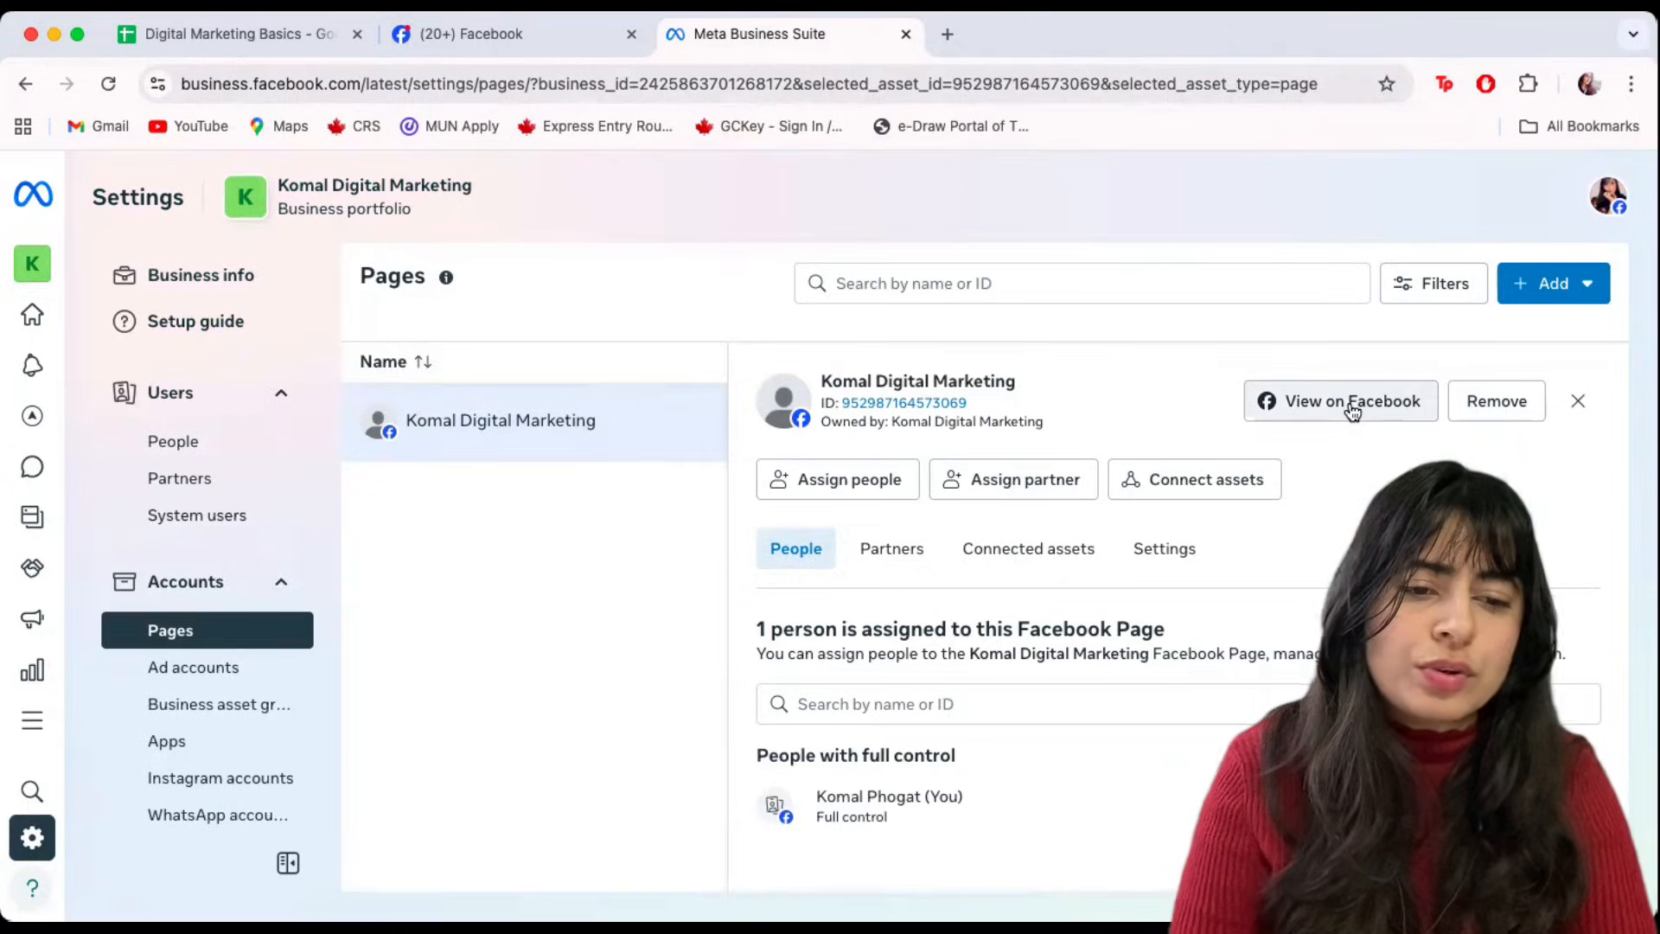
View the Komal Digital Marketing Page on Facebook, then return to the Business Suite tab.
click(1319, 411)
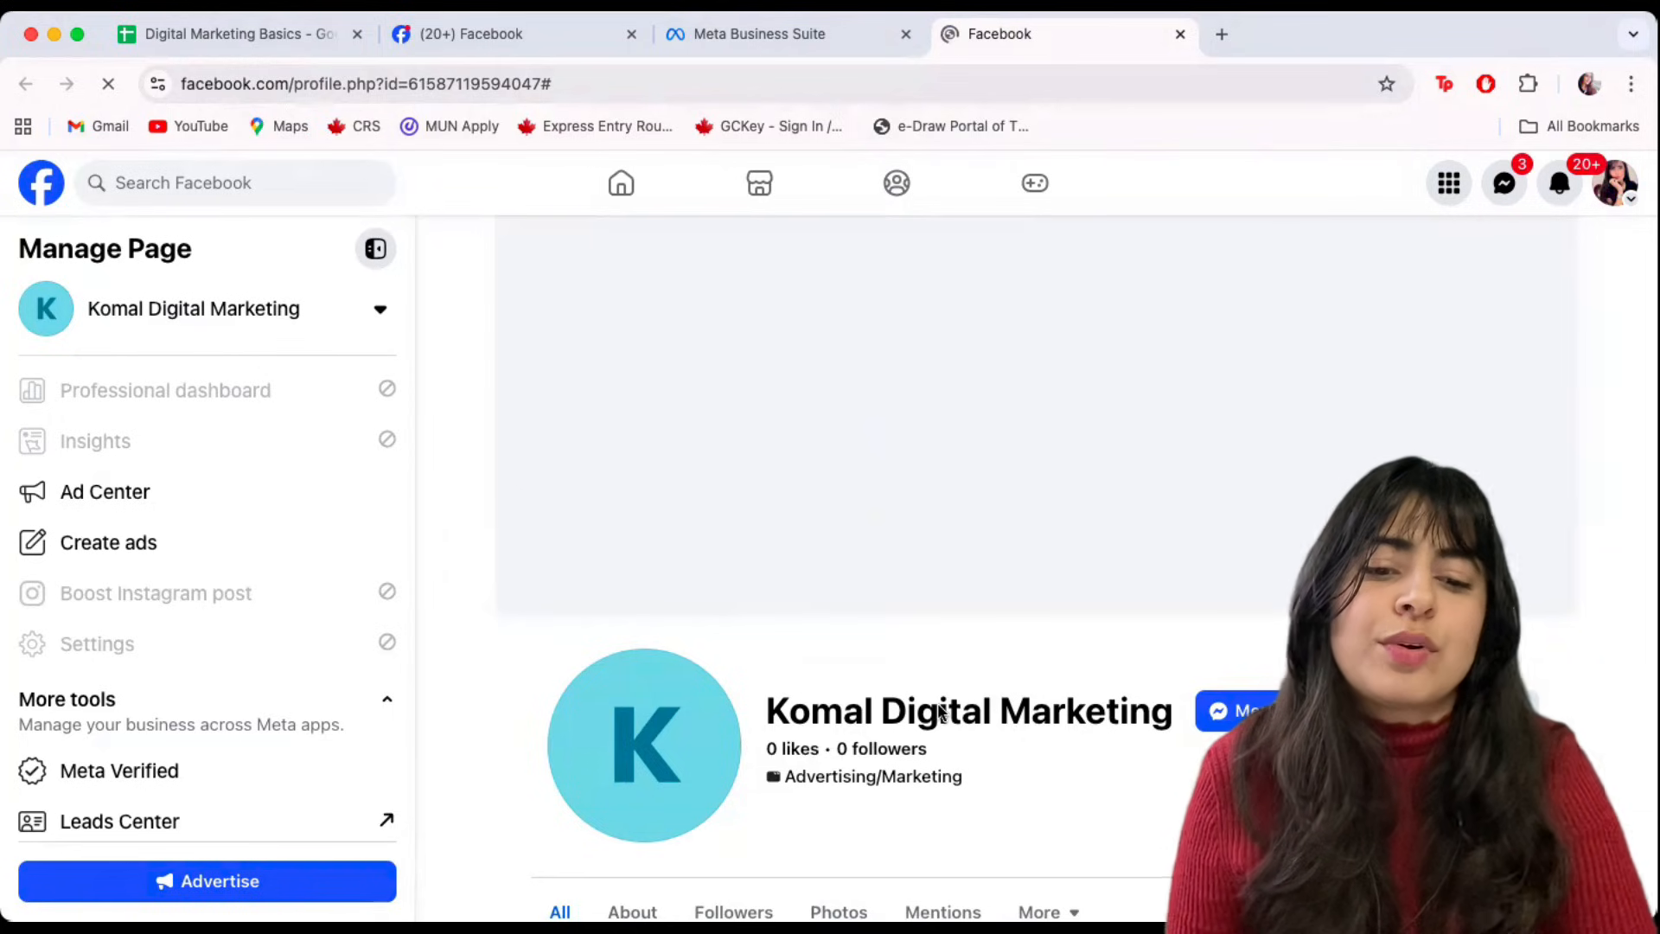
scroll(938, 705, down, 4)
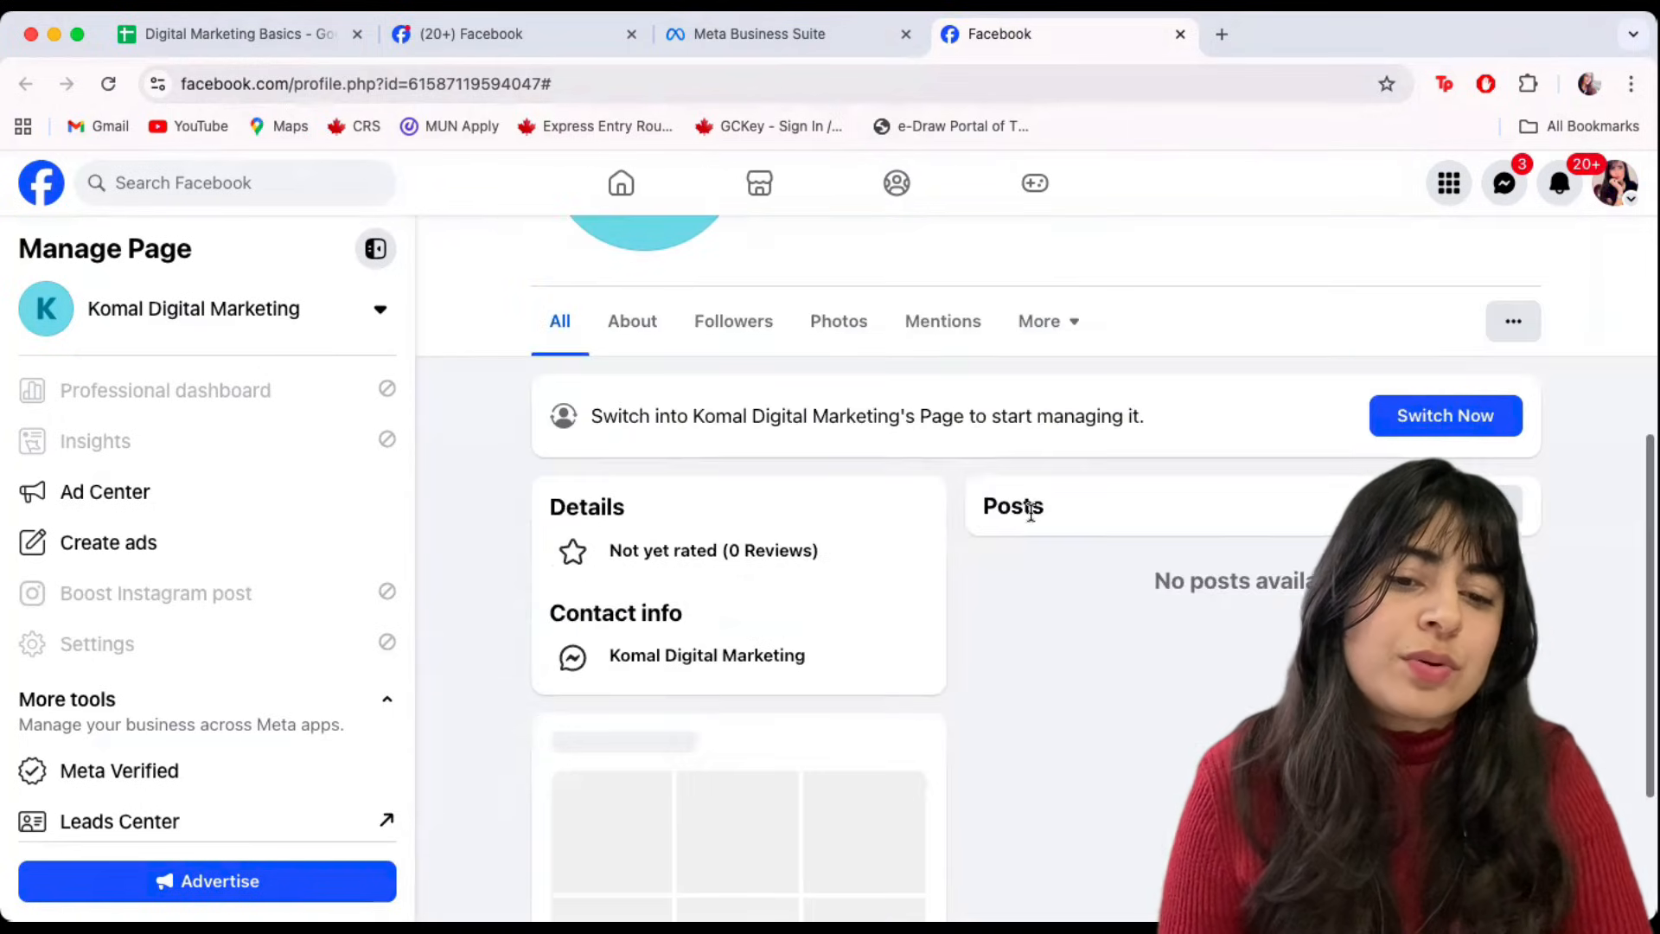
scroll(1030, 513, up, 7)
scroll(1030, 511, down, 6)
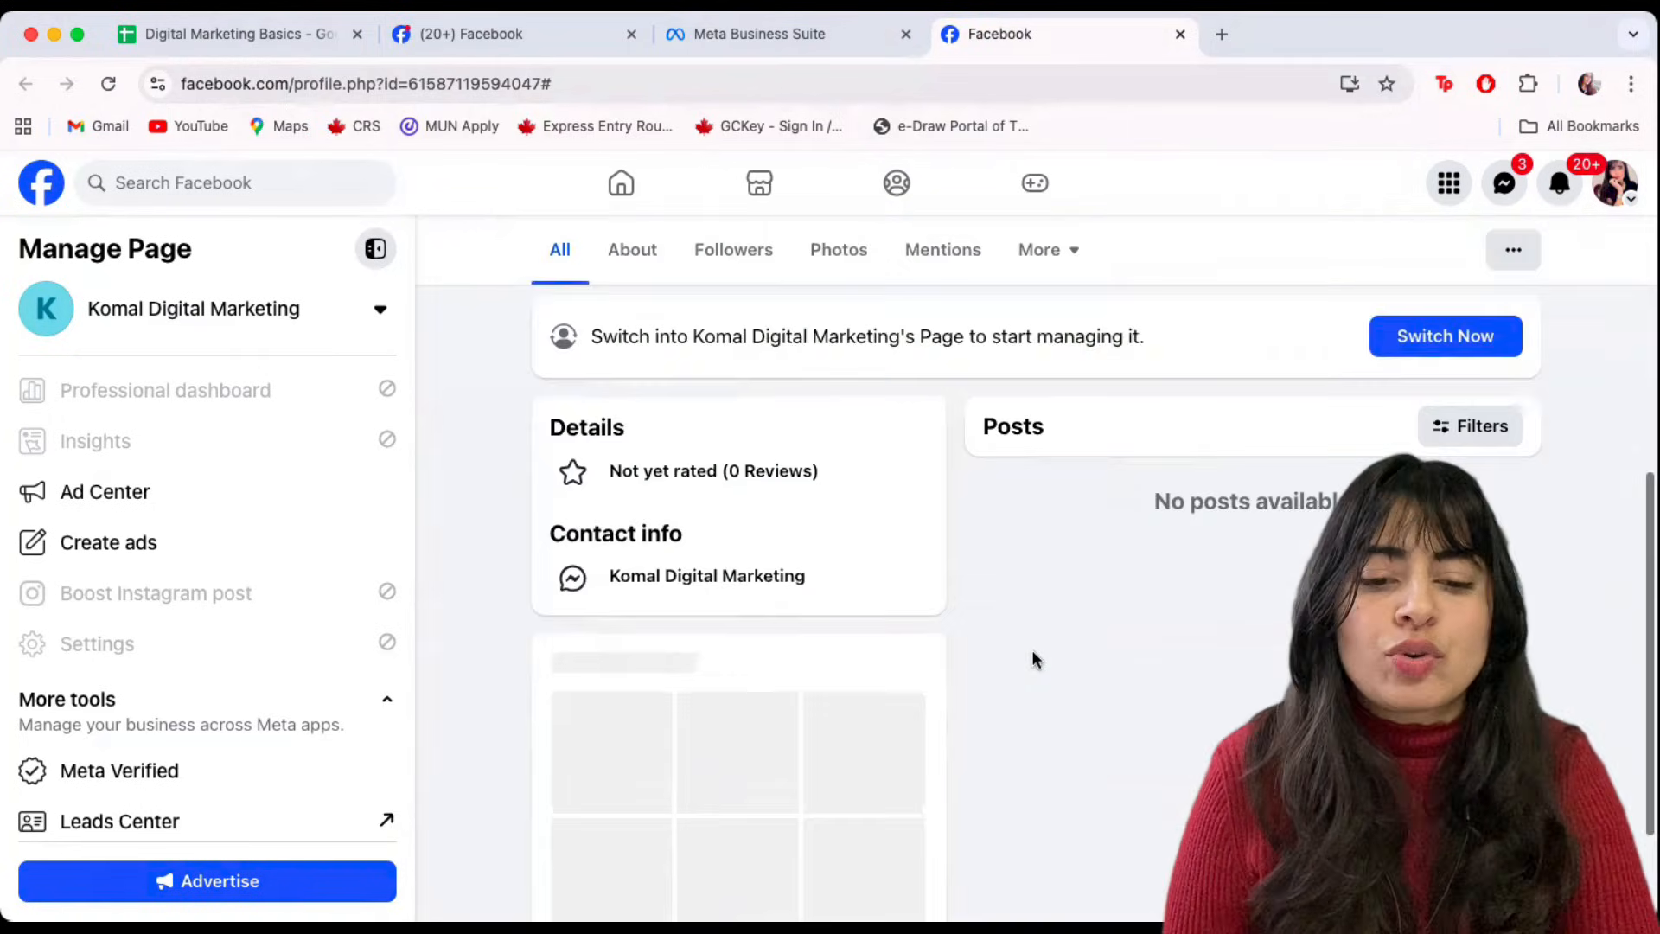
click(740, 37)
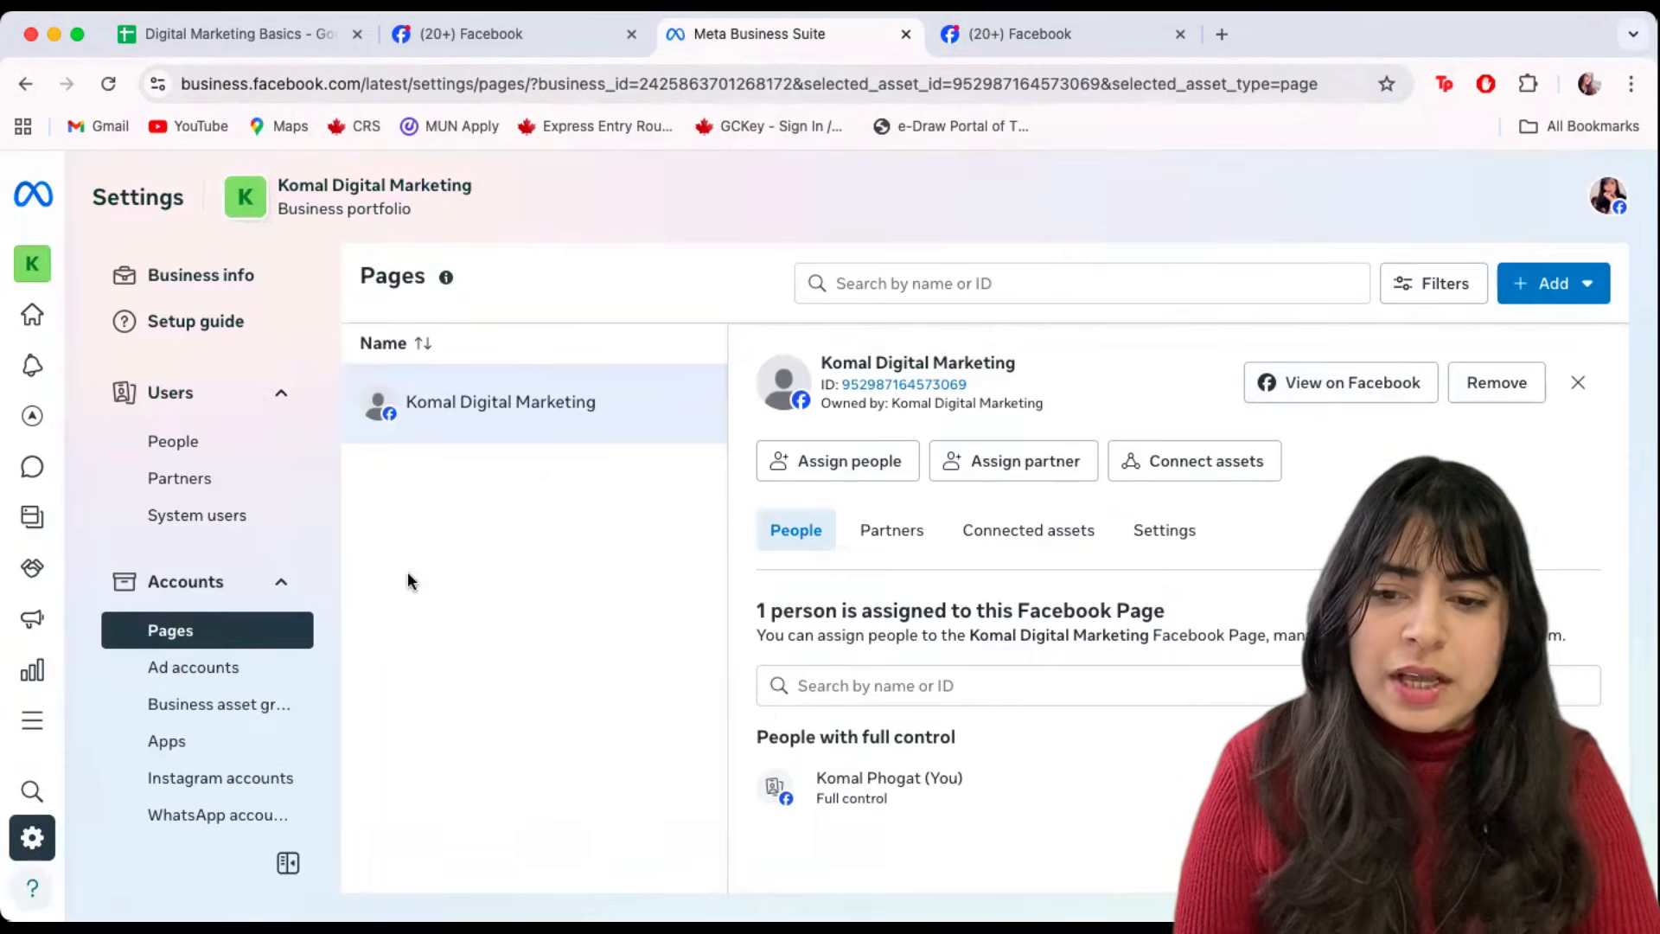
Open the Ad accounts settings, then search 'Business Manager Acciunt' and 'Ad Accounts'.
click(192, 675)
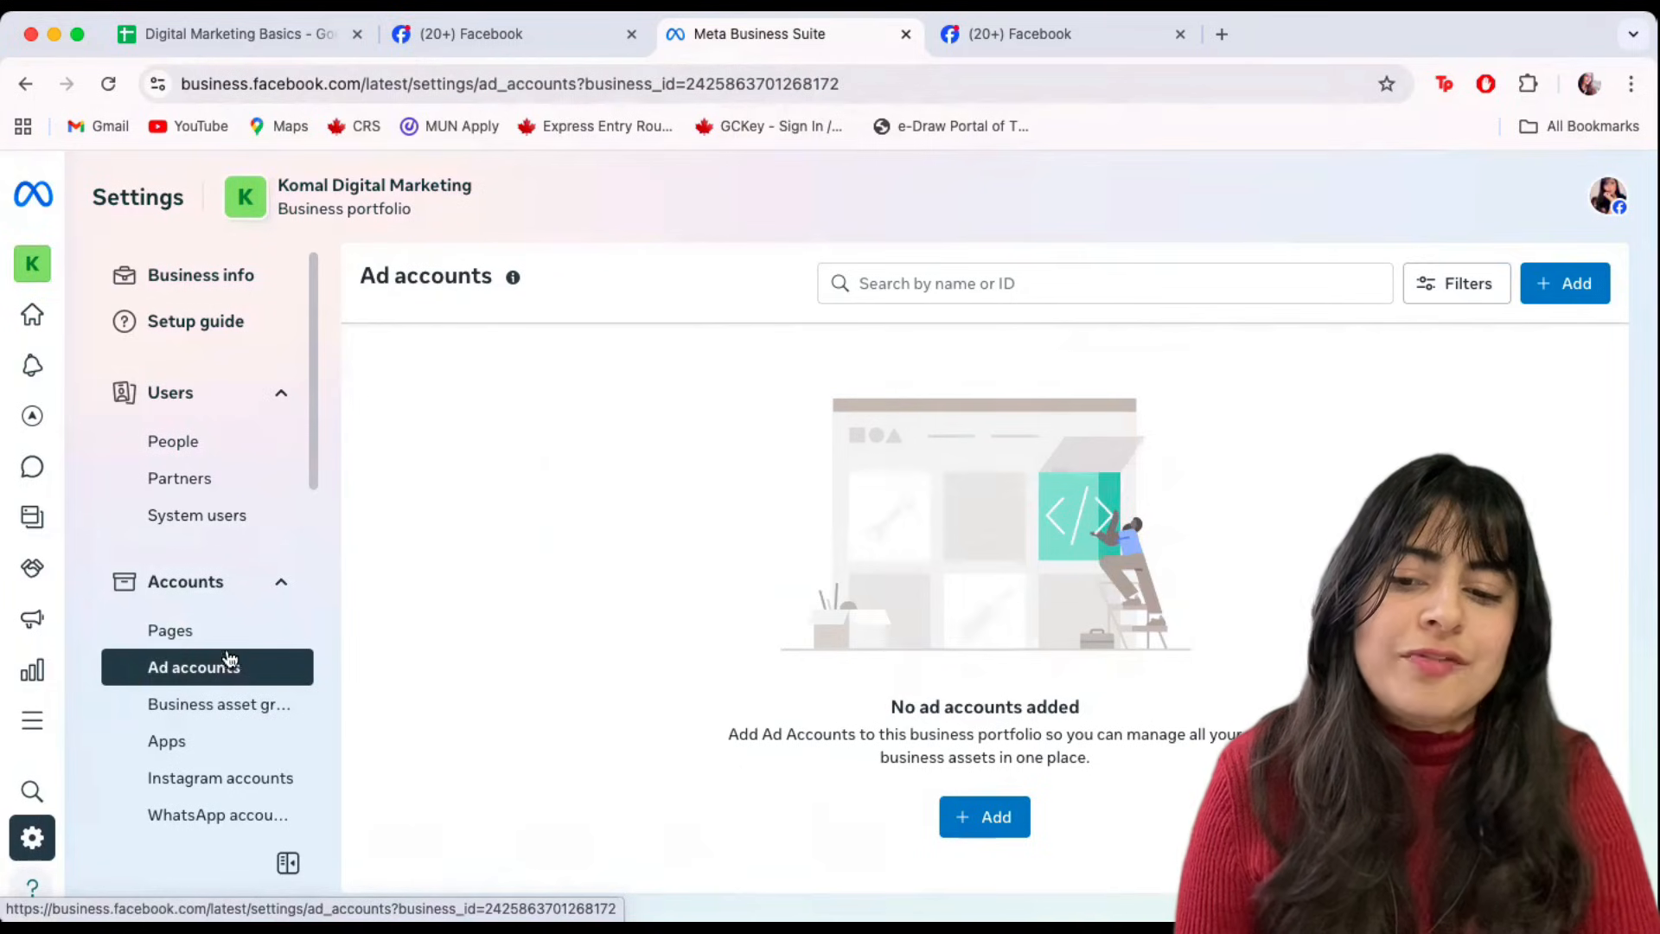
click(608, 370)
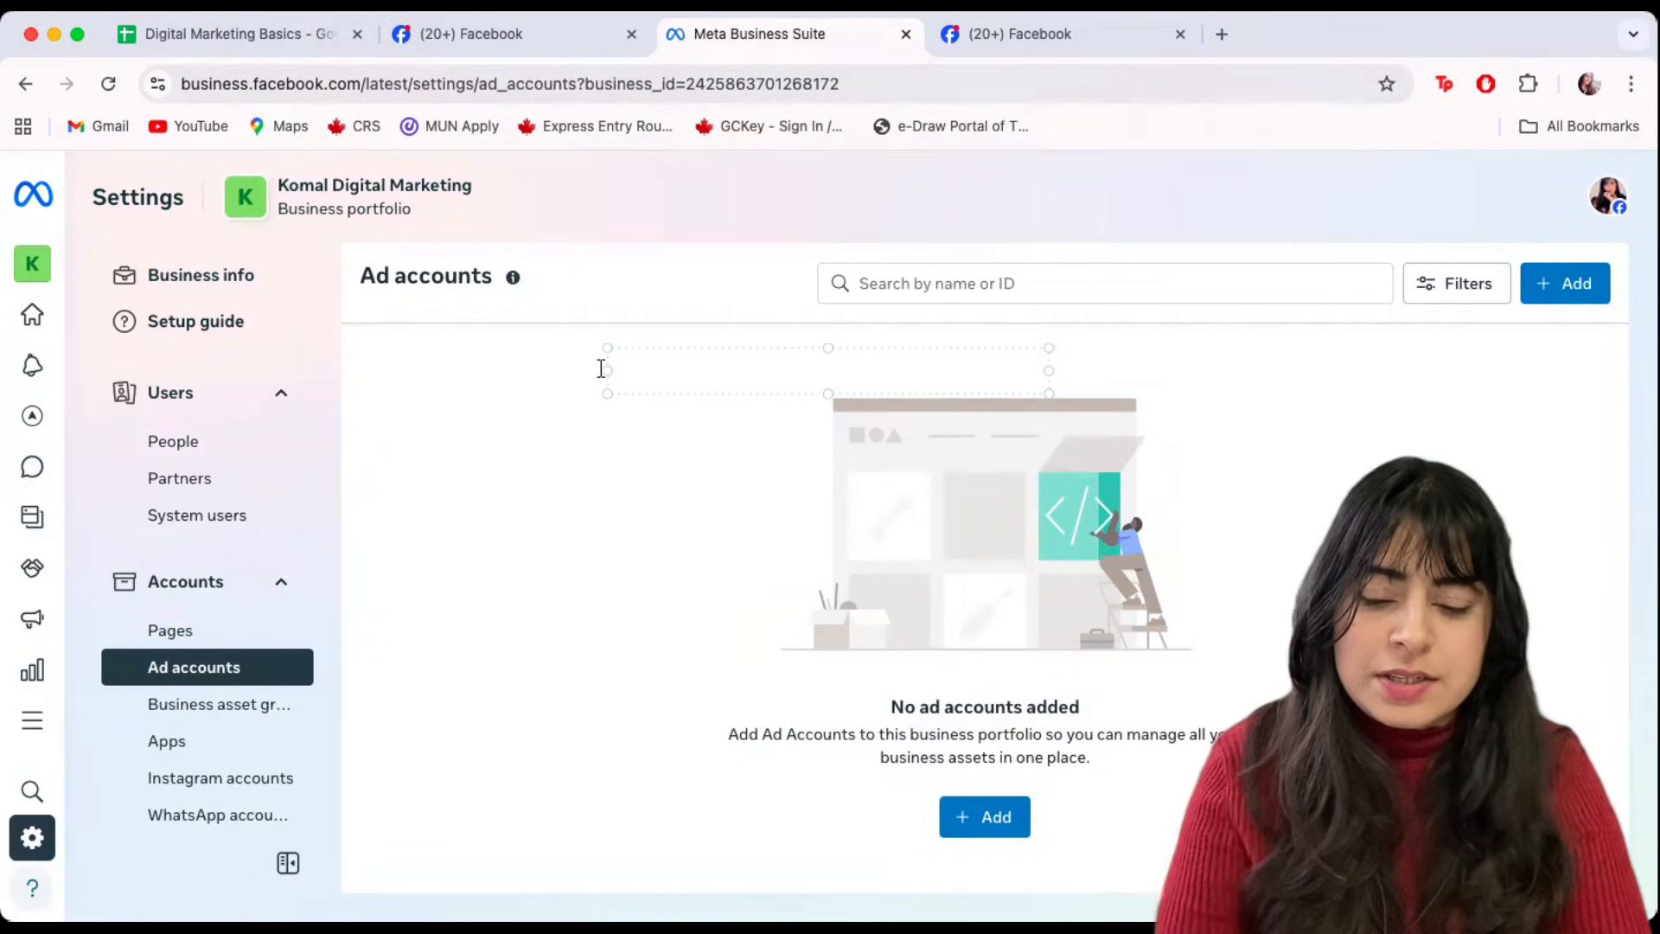
text(Business Man)
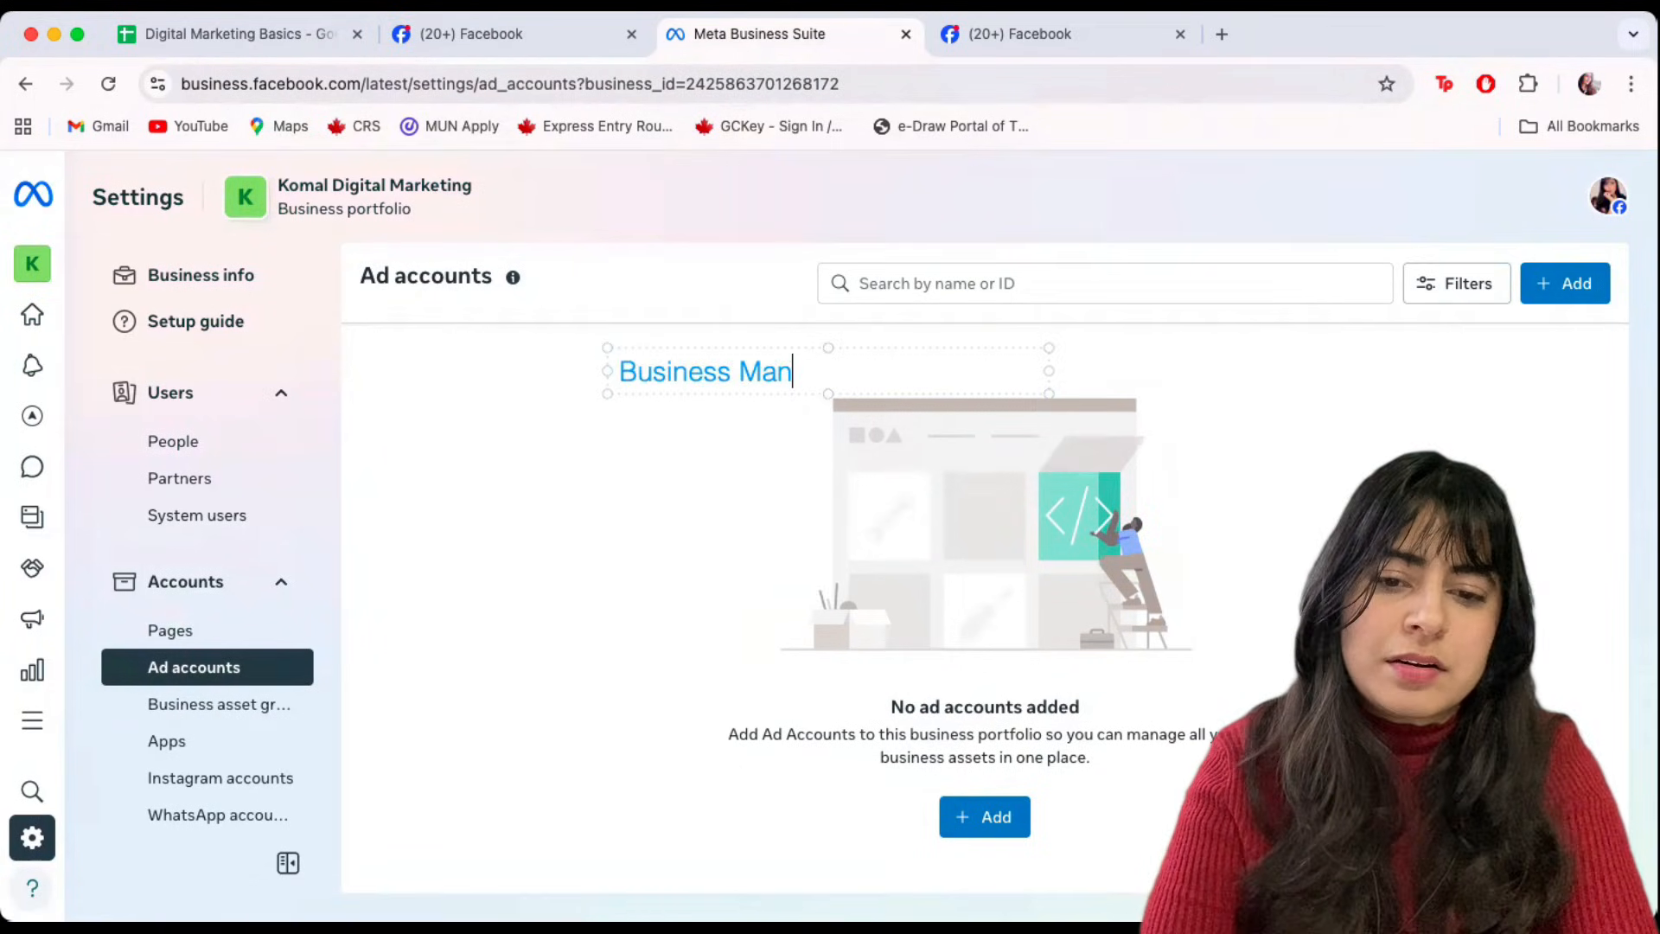
text(ager Acci)
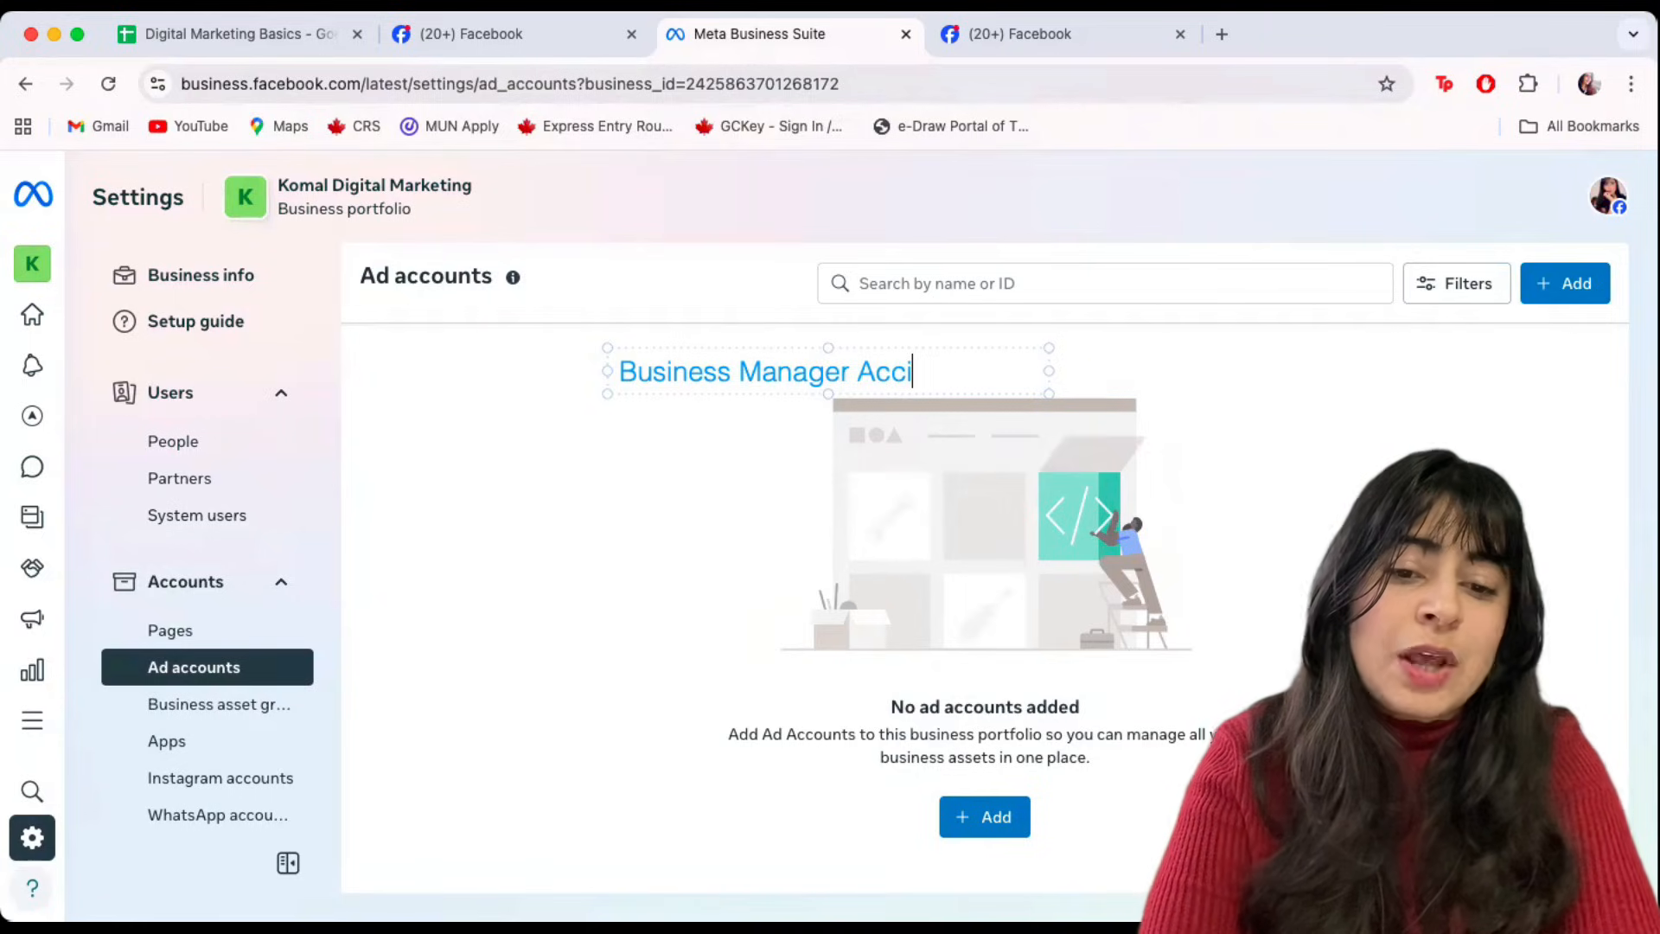
key(BackSpace)
text(ount)
key(Return)
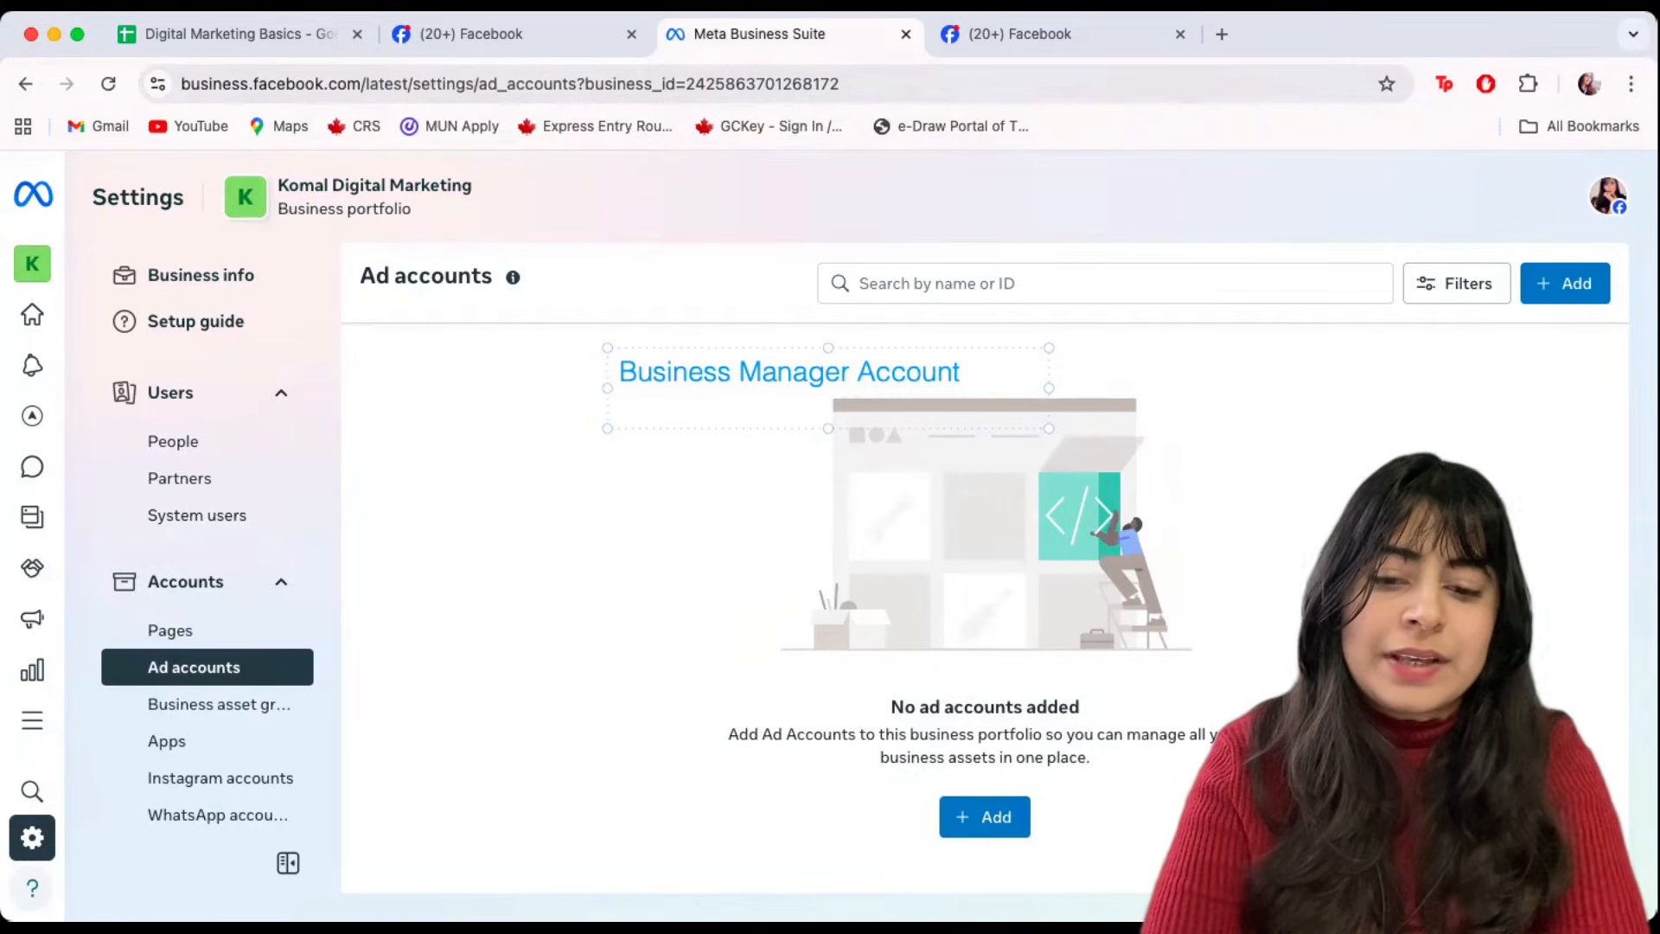
text(Ad Accounts)
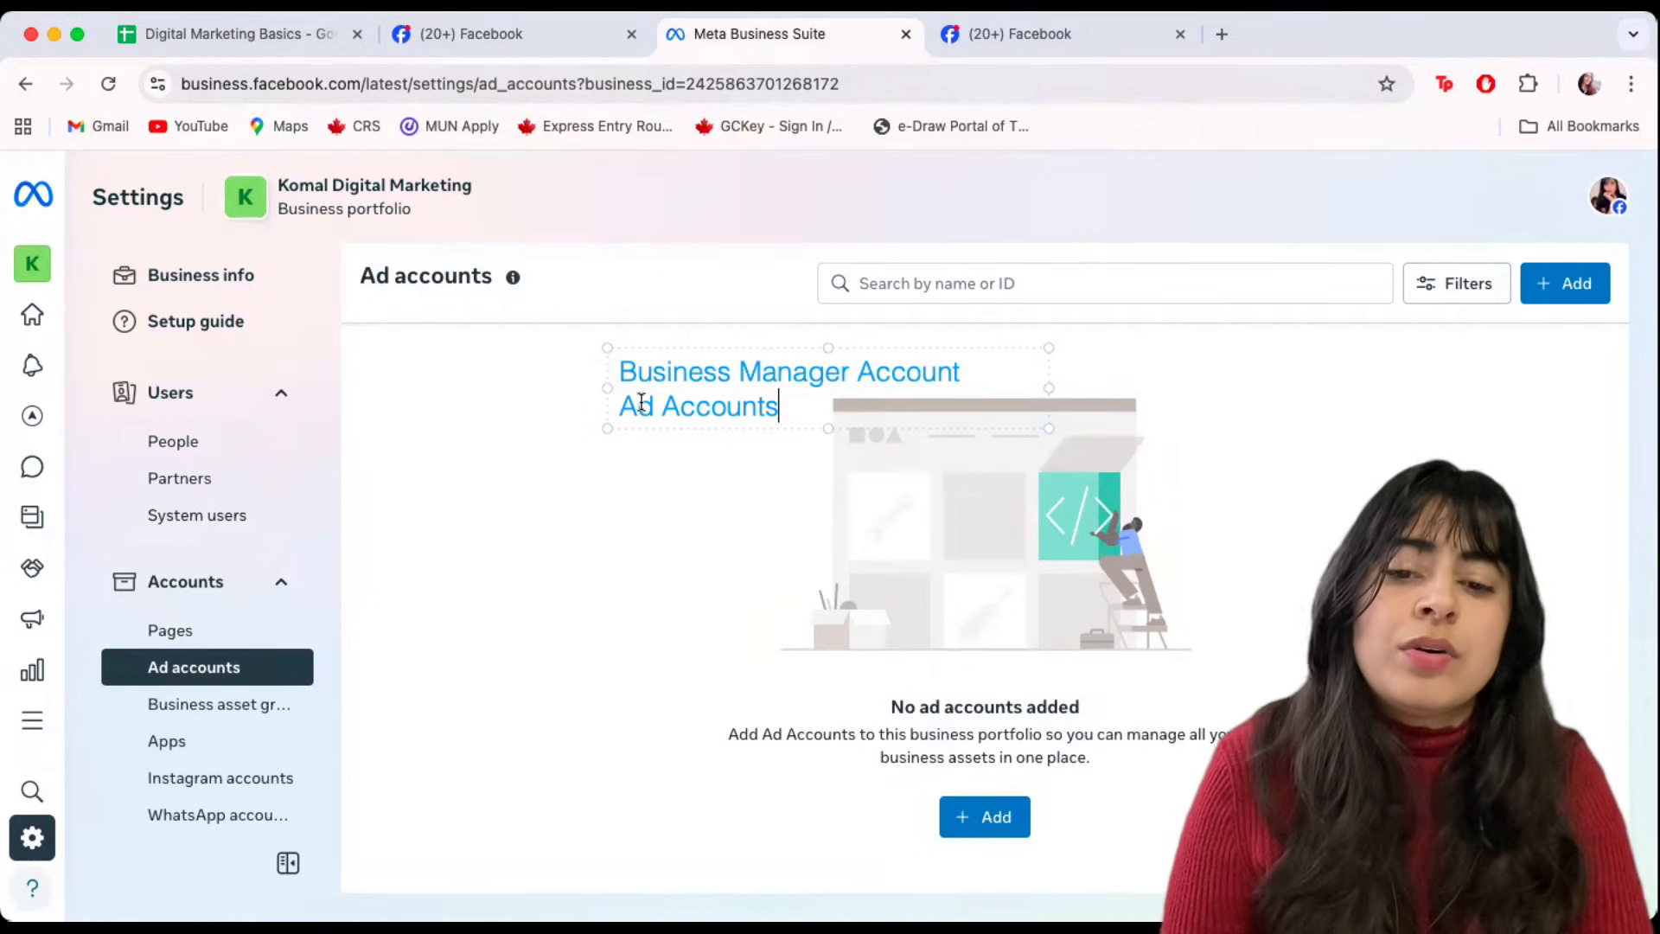
drag(620, 406, 851, 418)
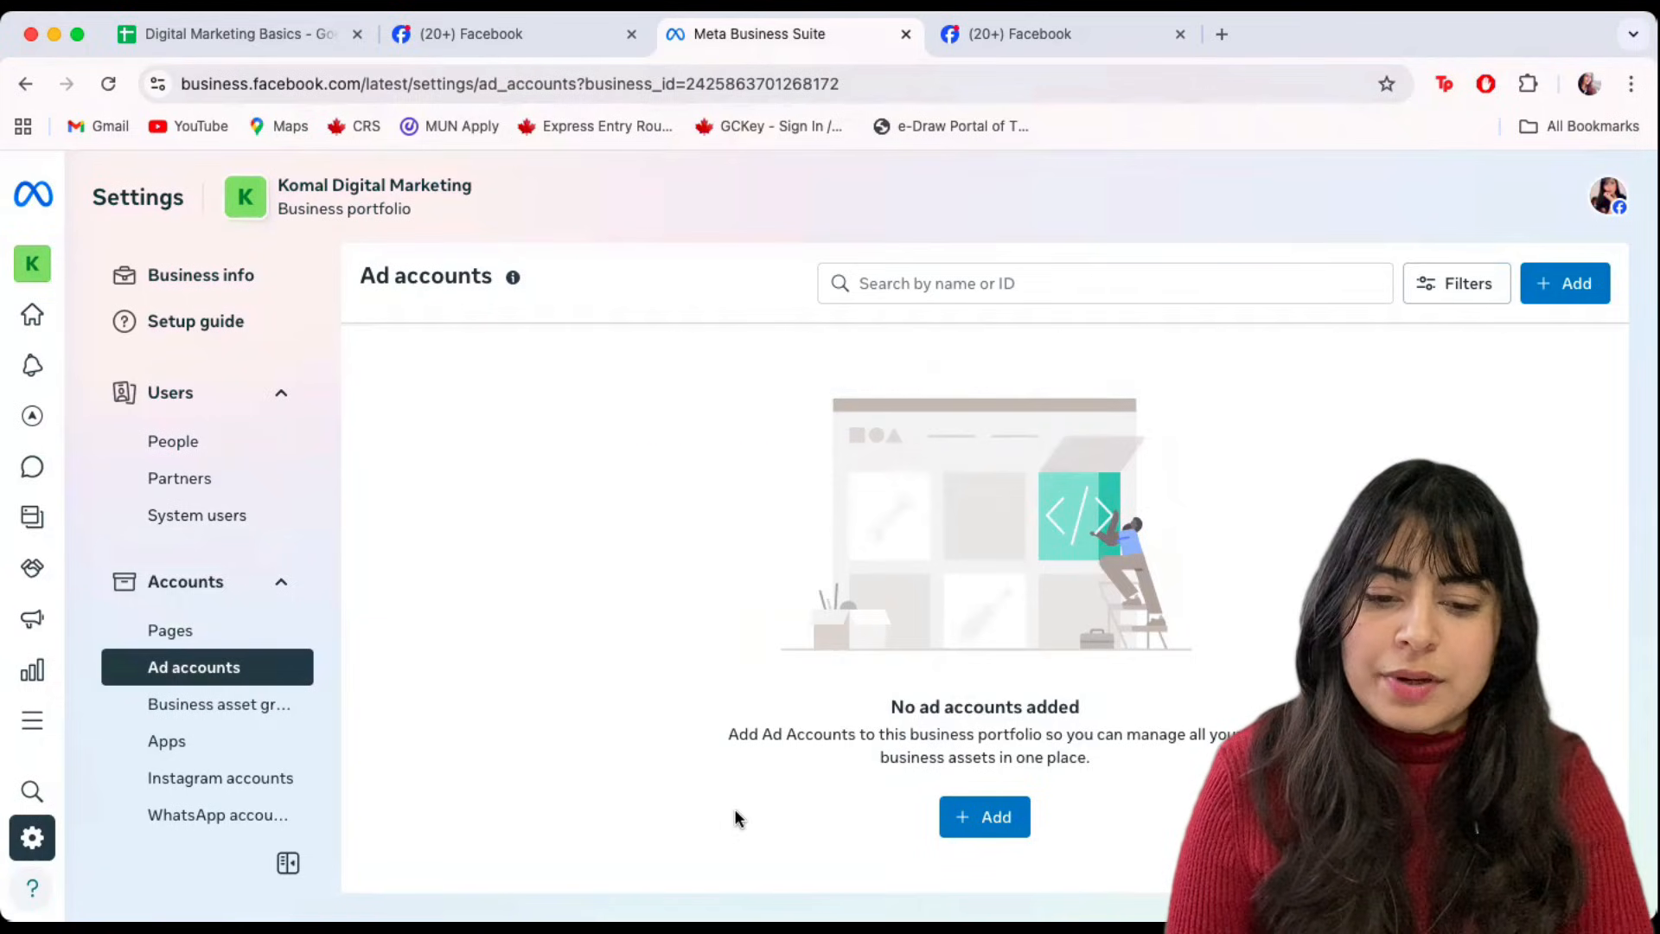
Try adding an existing ad account, cancel it, and reopen the three Add an ad account choices.
click(970, 829)
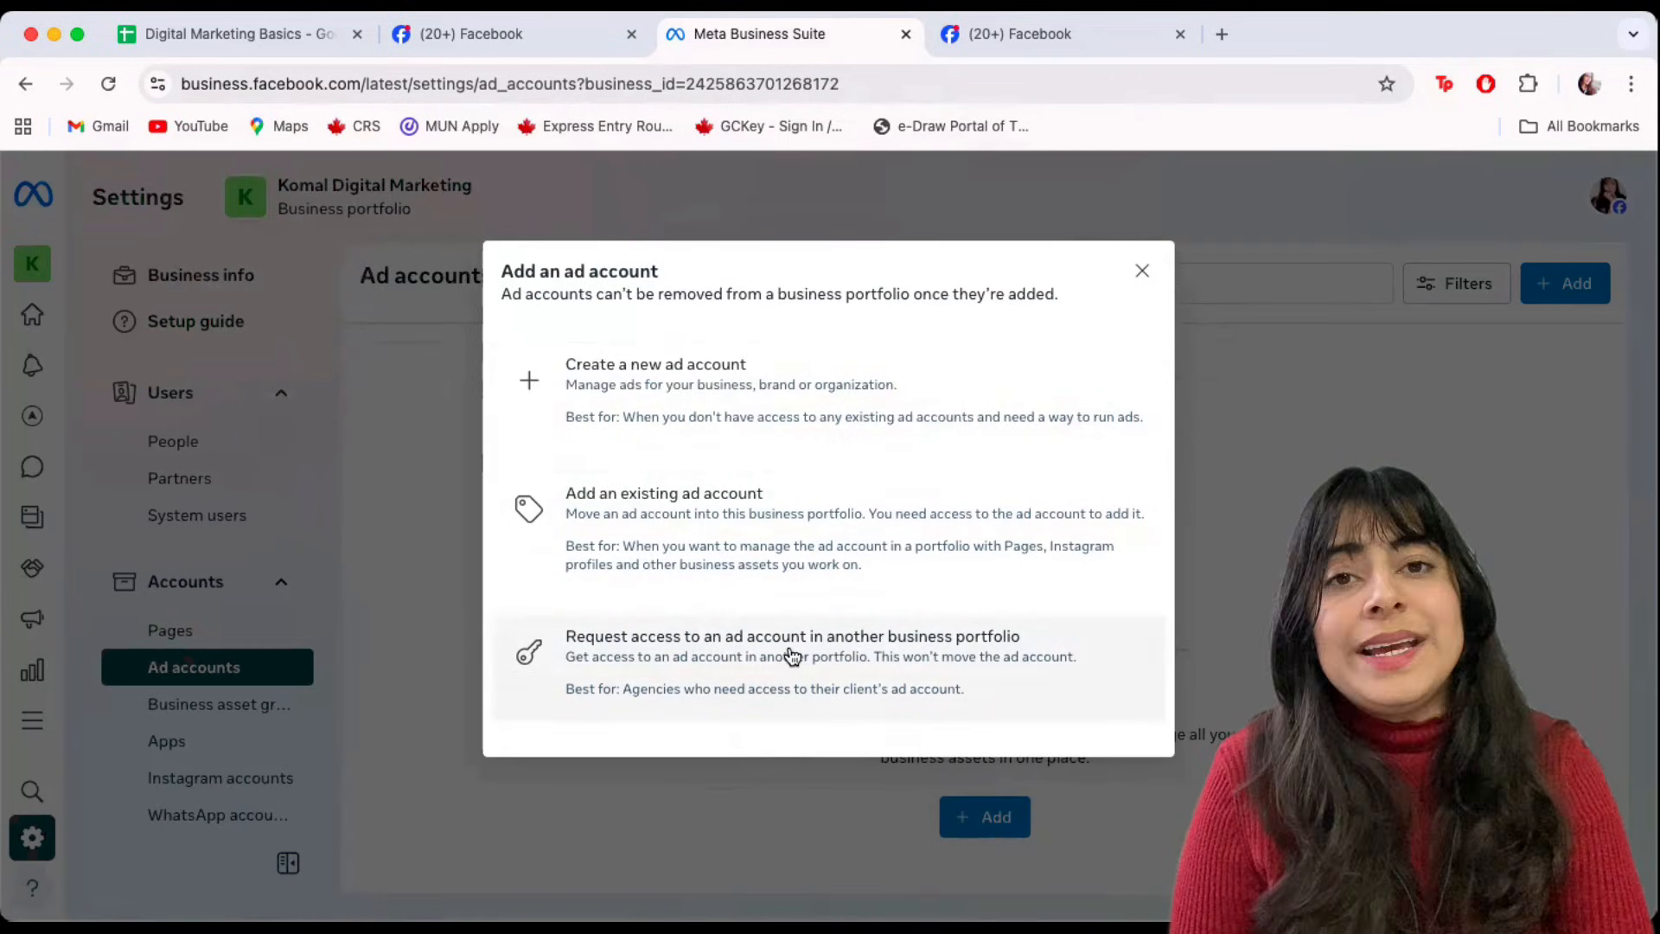
click(686, 546)
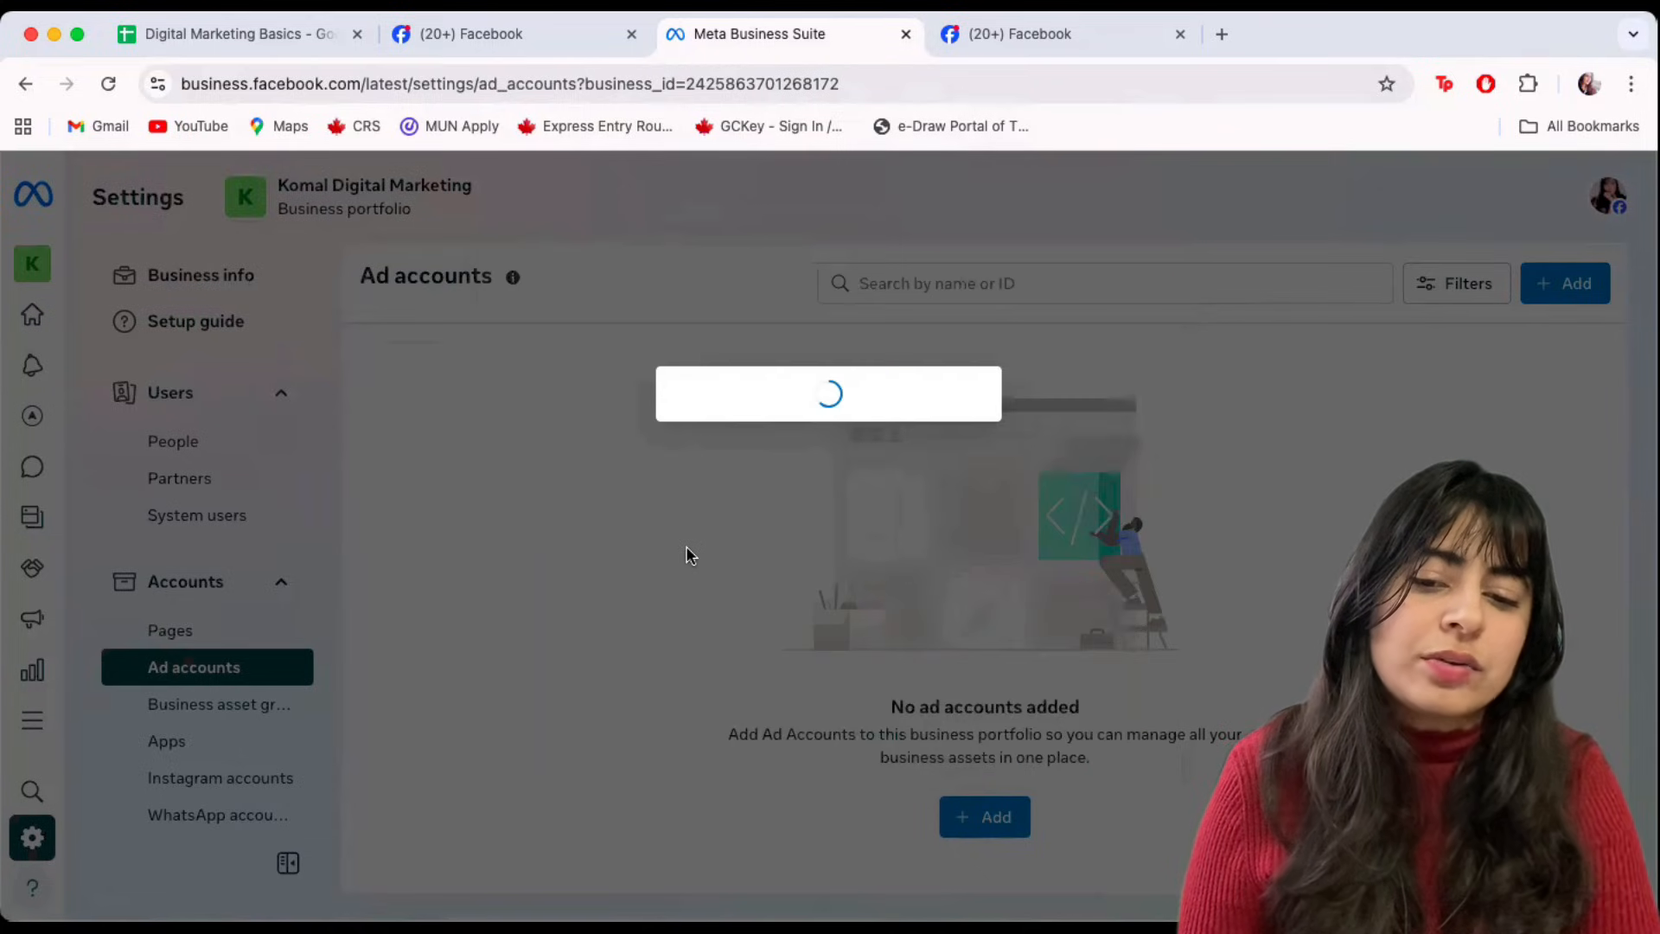
click(741, 369)
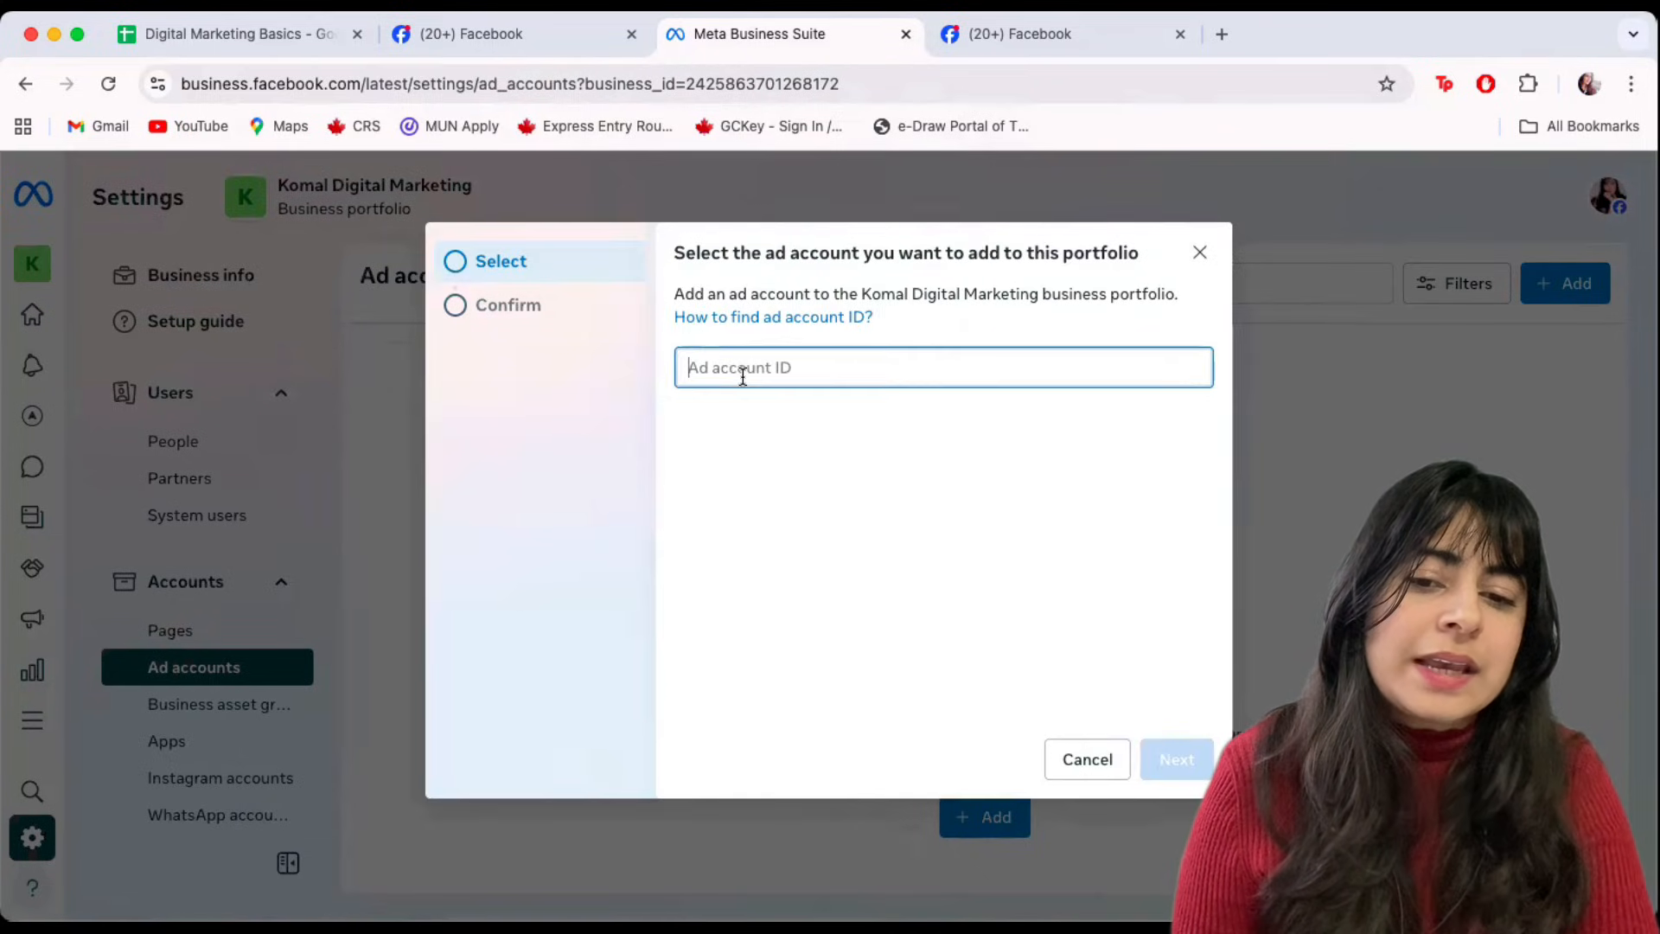
click(1085, 760)
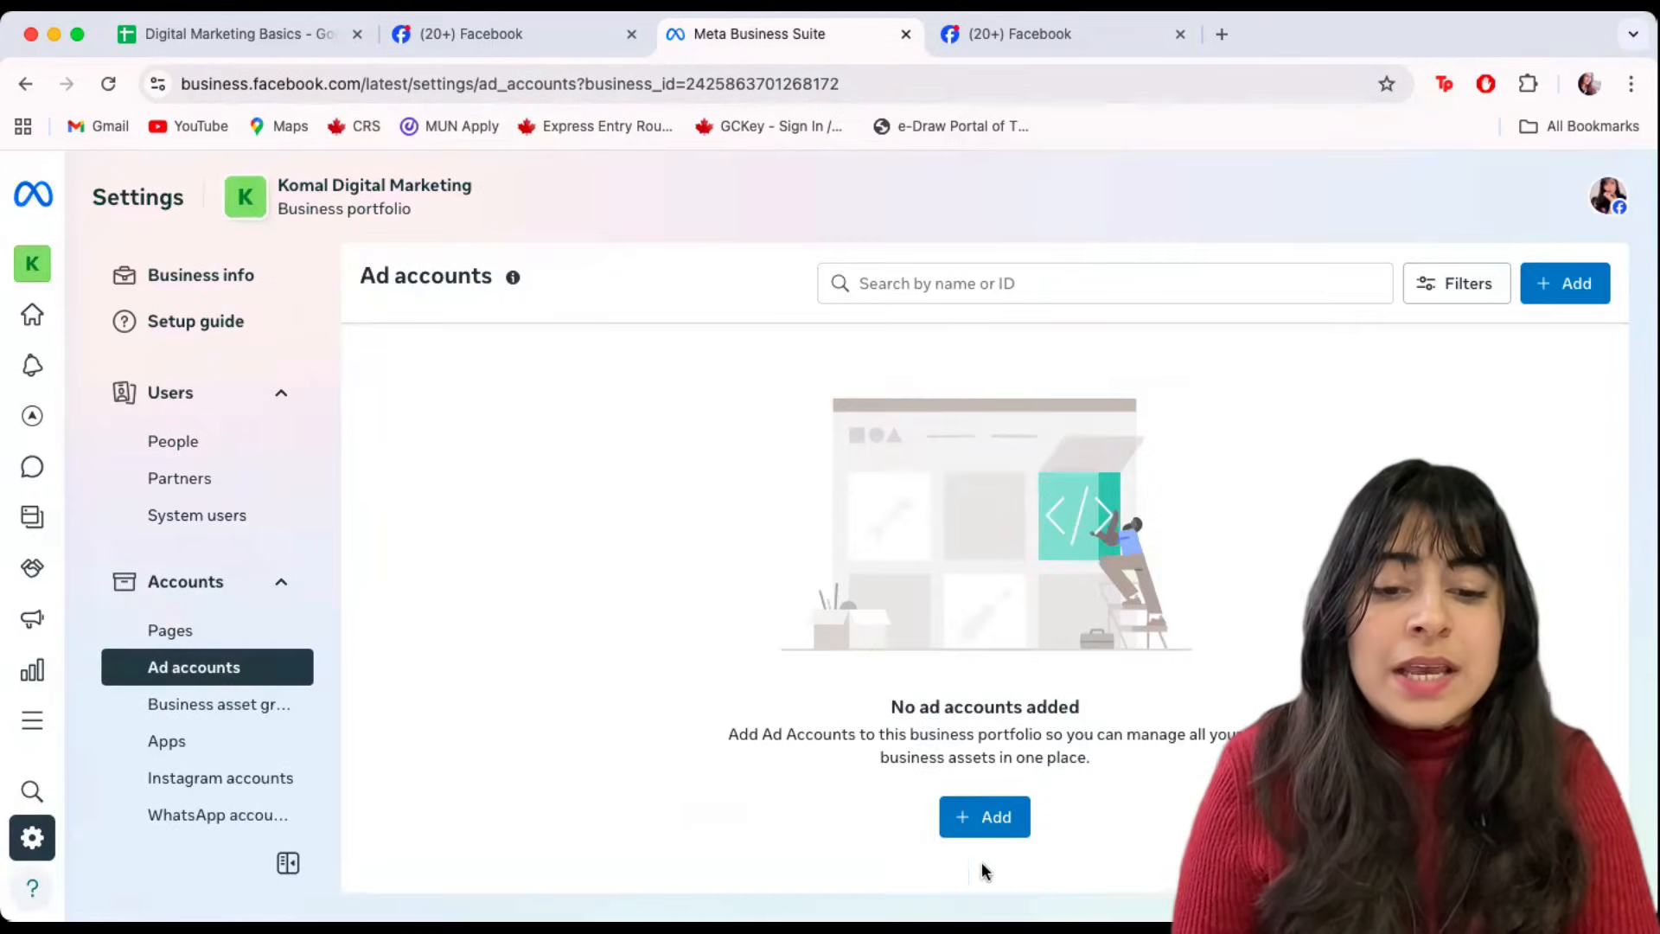
click(982, 820)
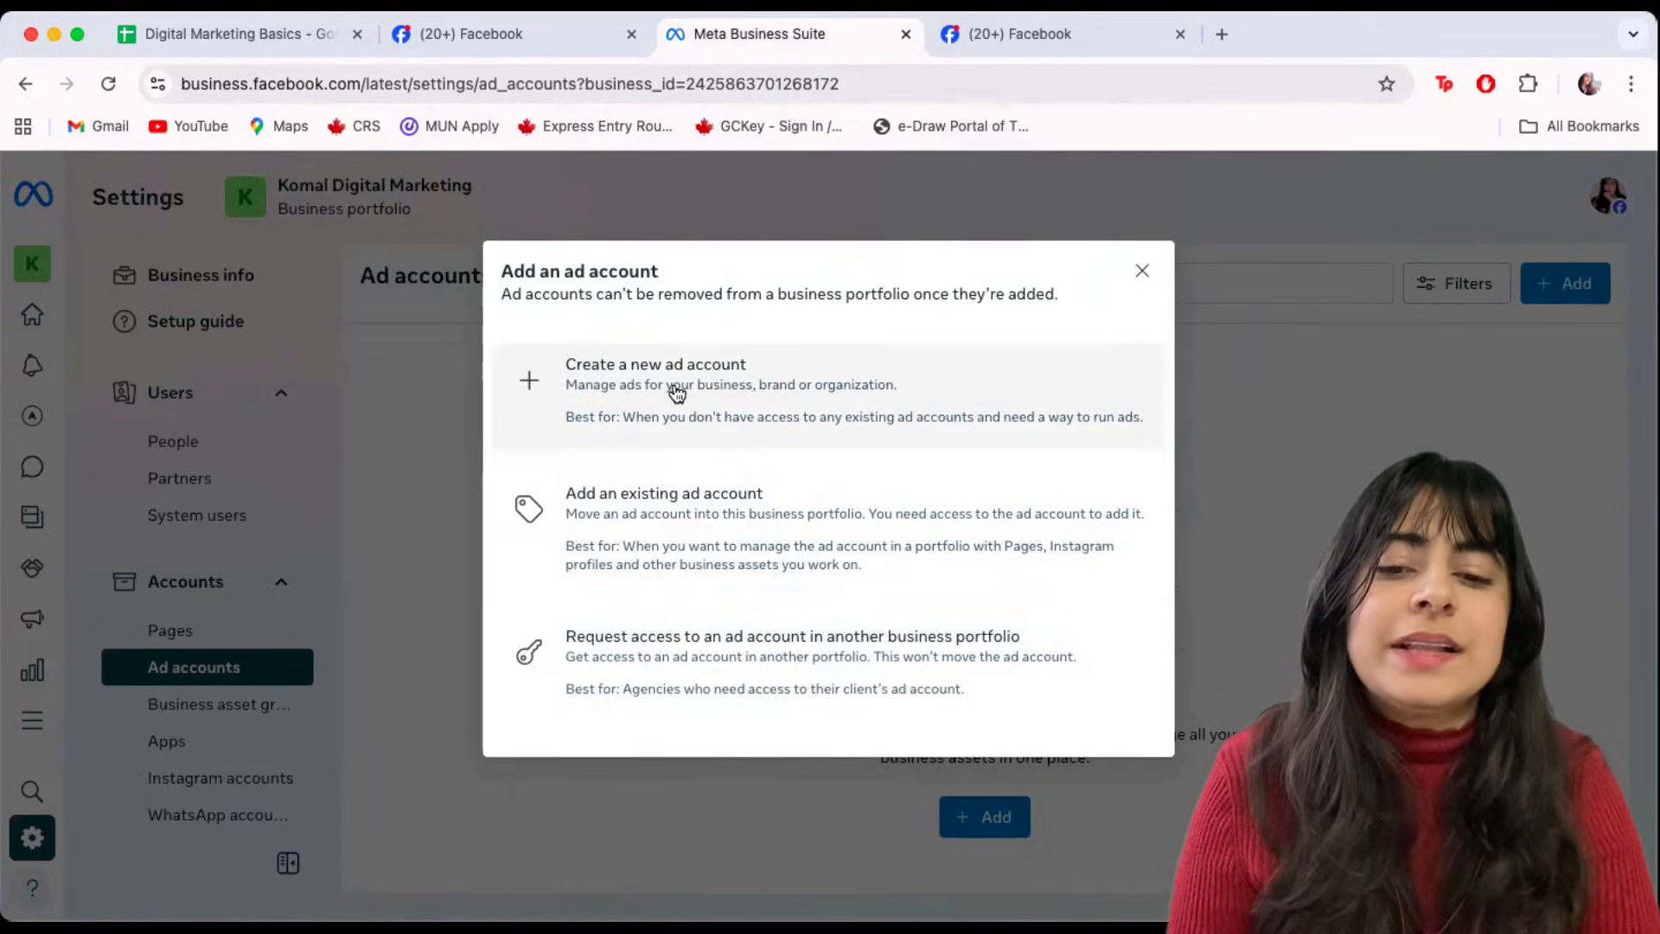
Choose to create a new ad account named 'Komal Digital Marketing'.
click(674, 386)
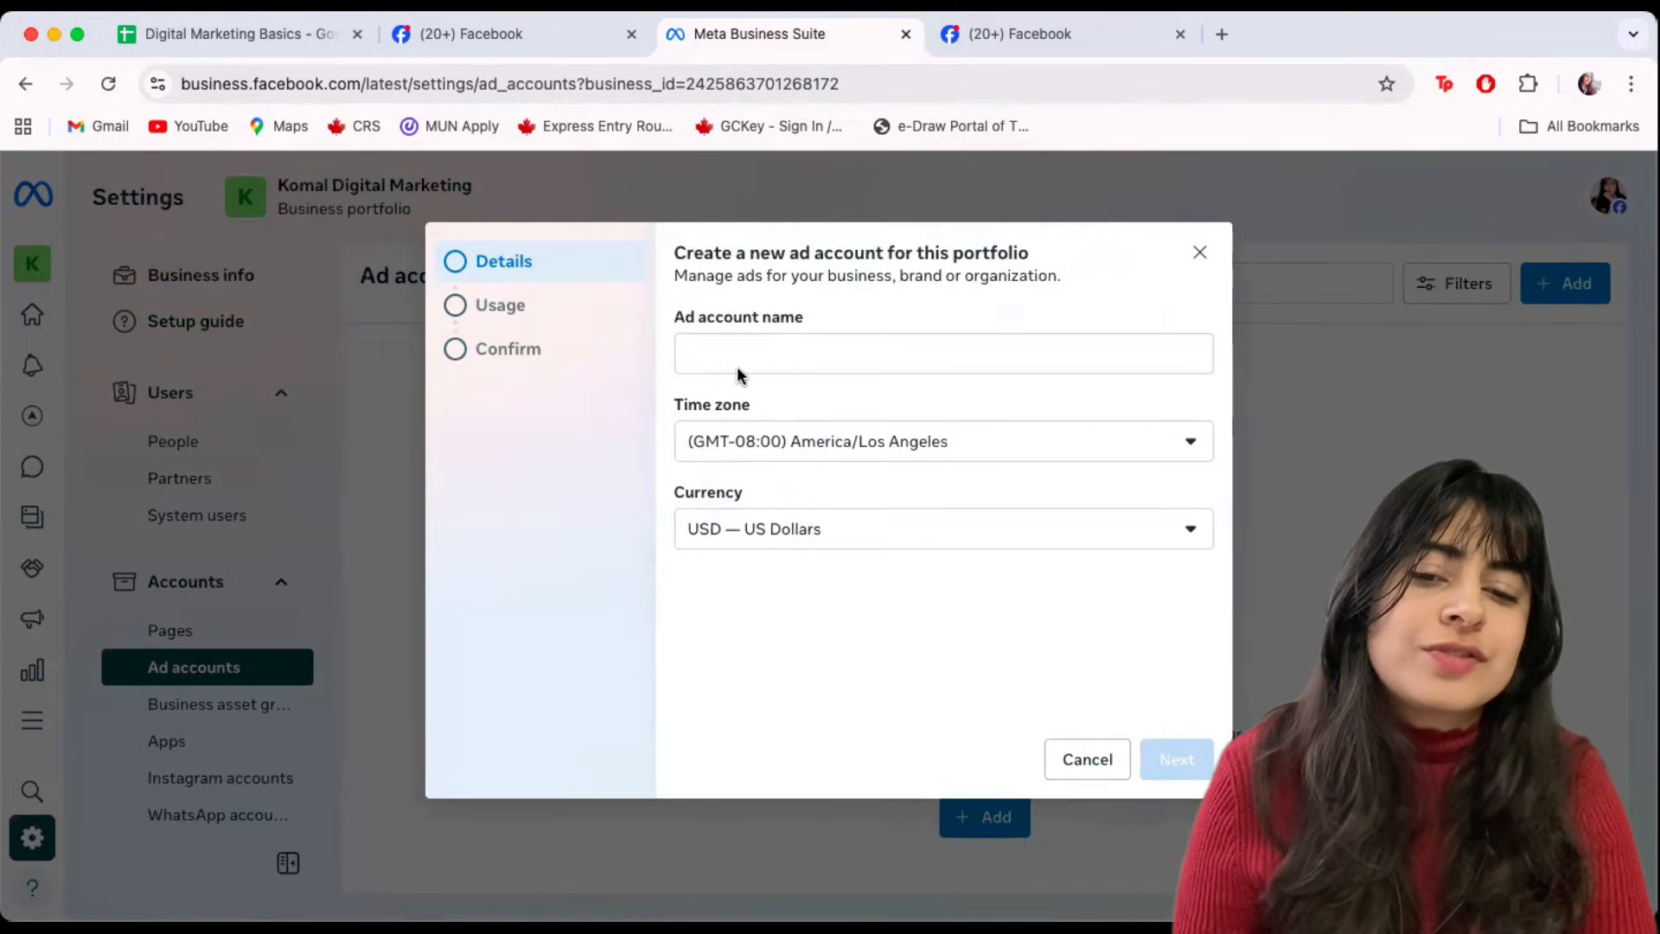
click(715, 360)
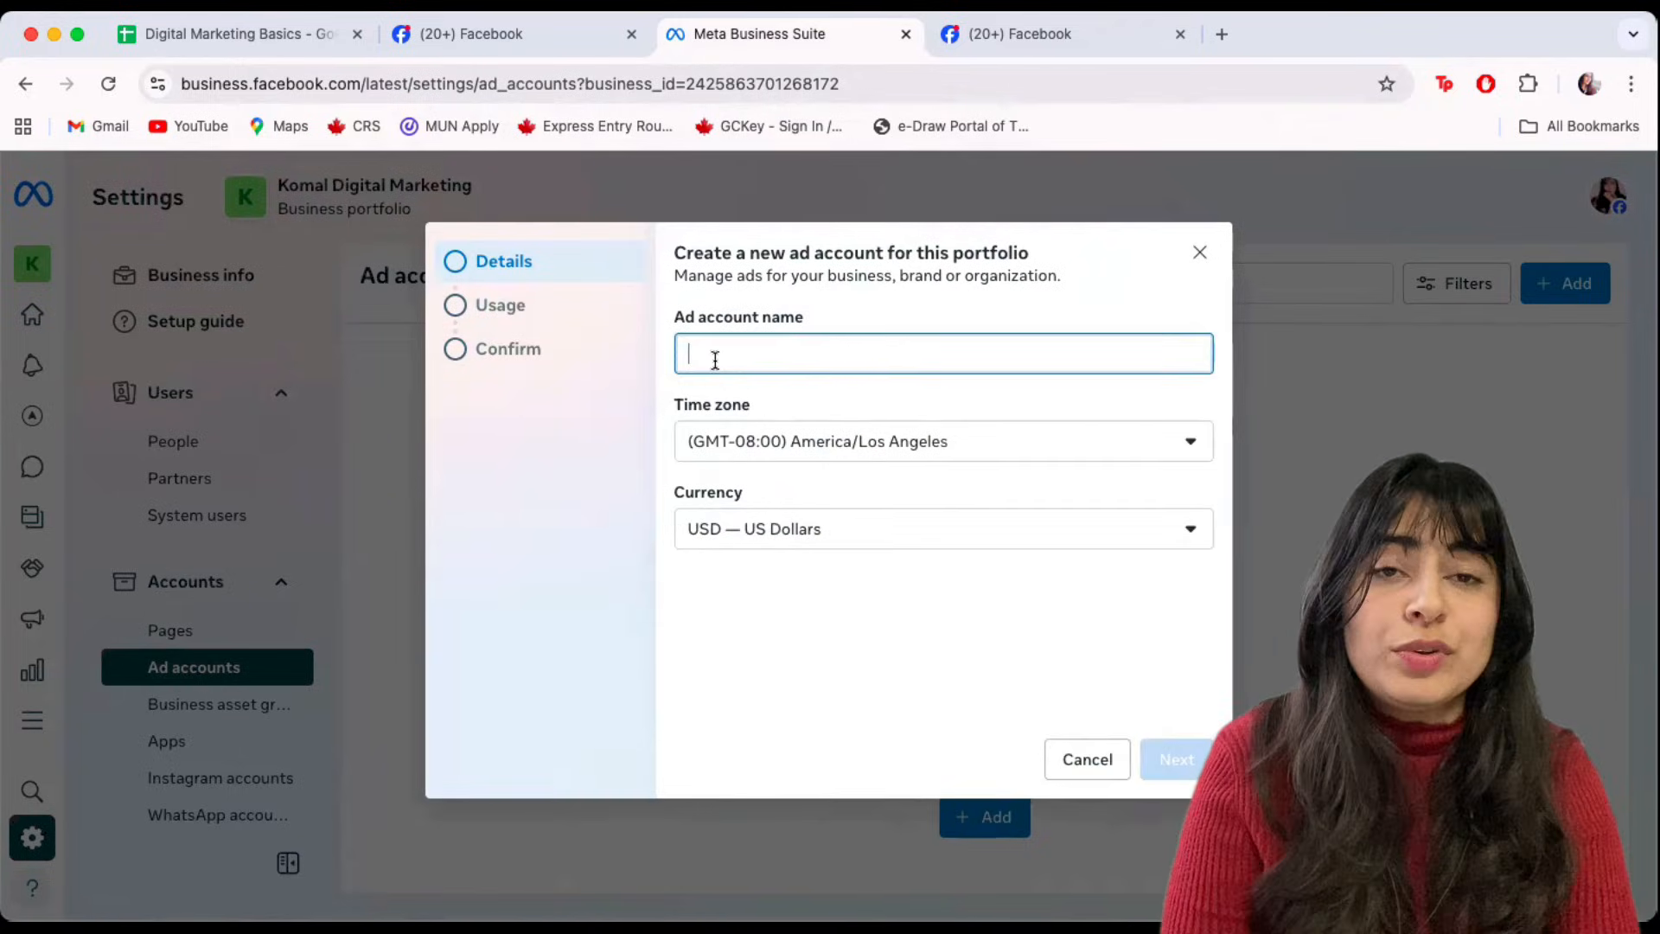
text(Komal Digital marketi)
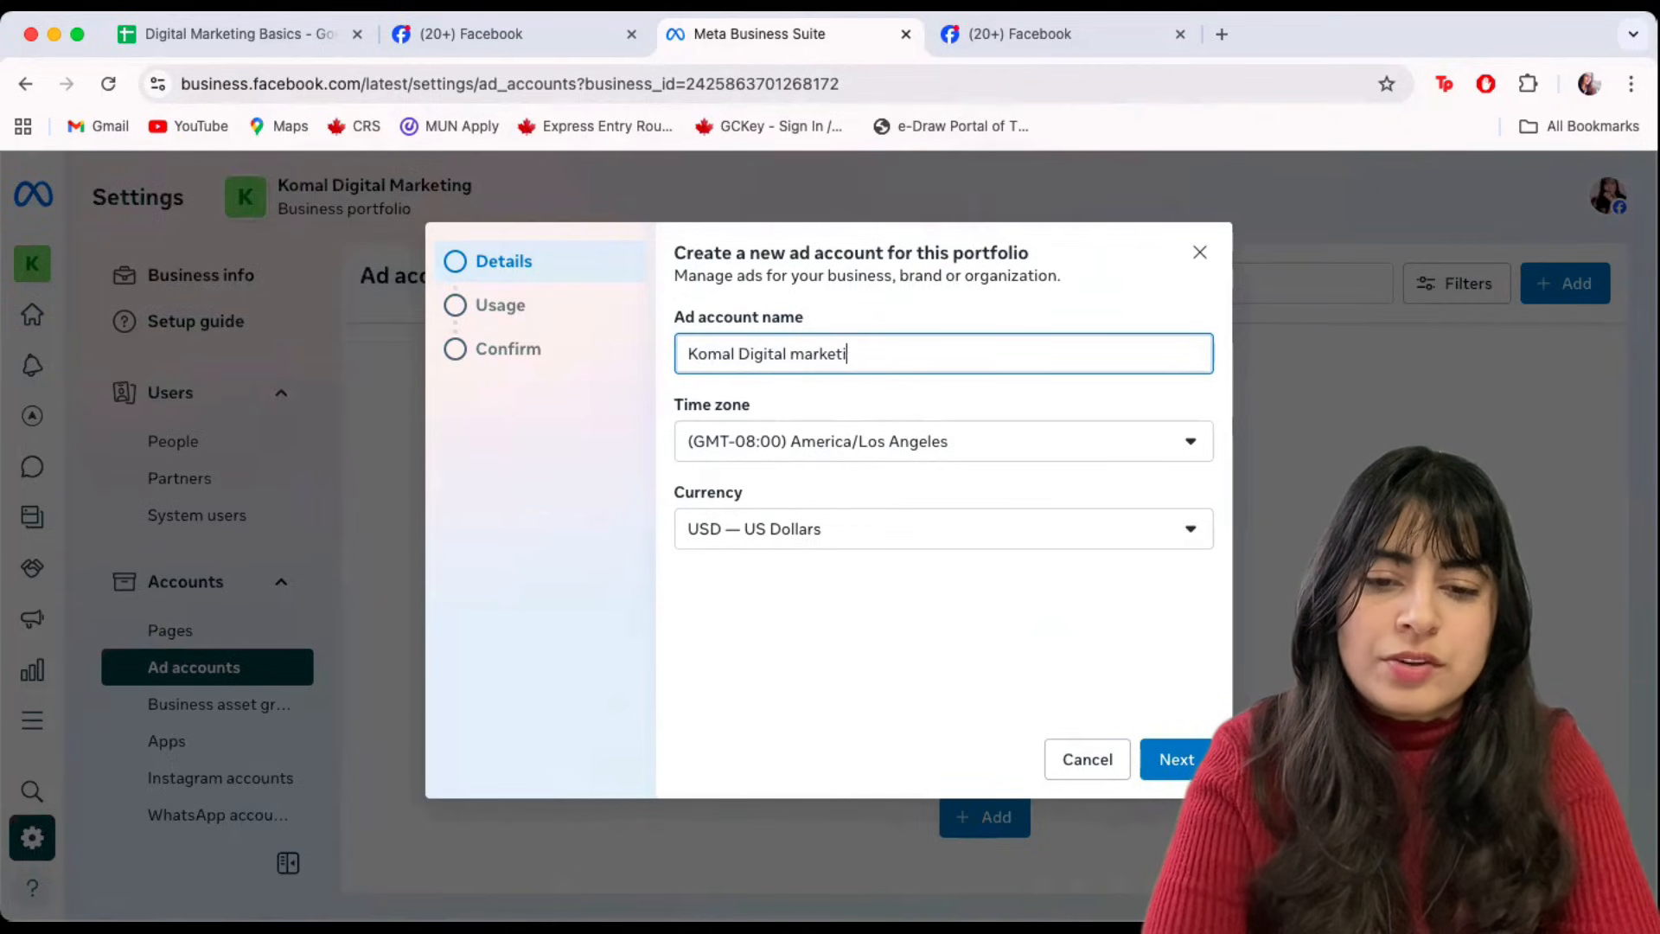
text(ng)
click(803, 354)
key(BackSpace)
text(M)
Set the time zone to (GMT+05:30) Asia/Kolkata and the currency to Indian Rupee.
click(789, 446)
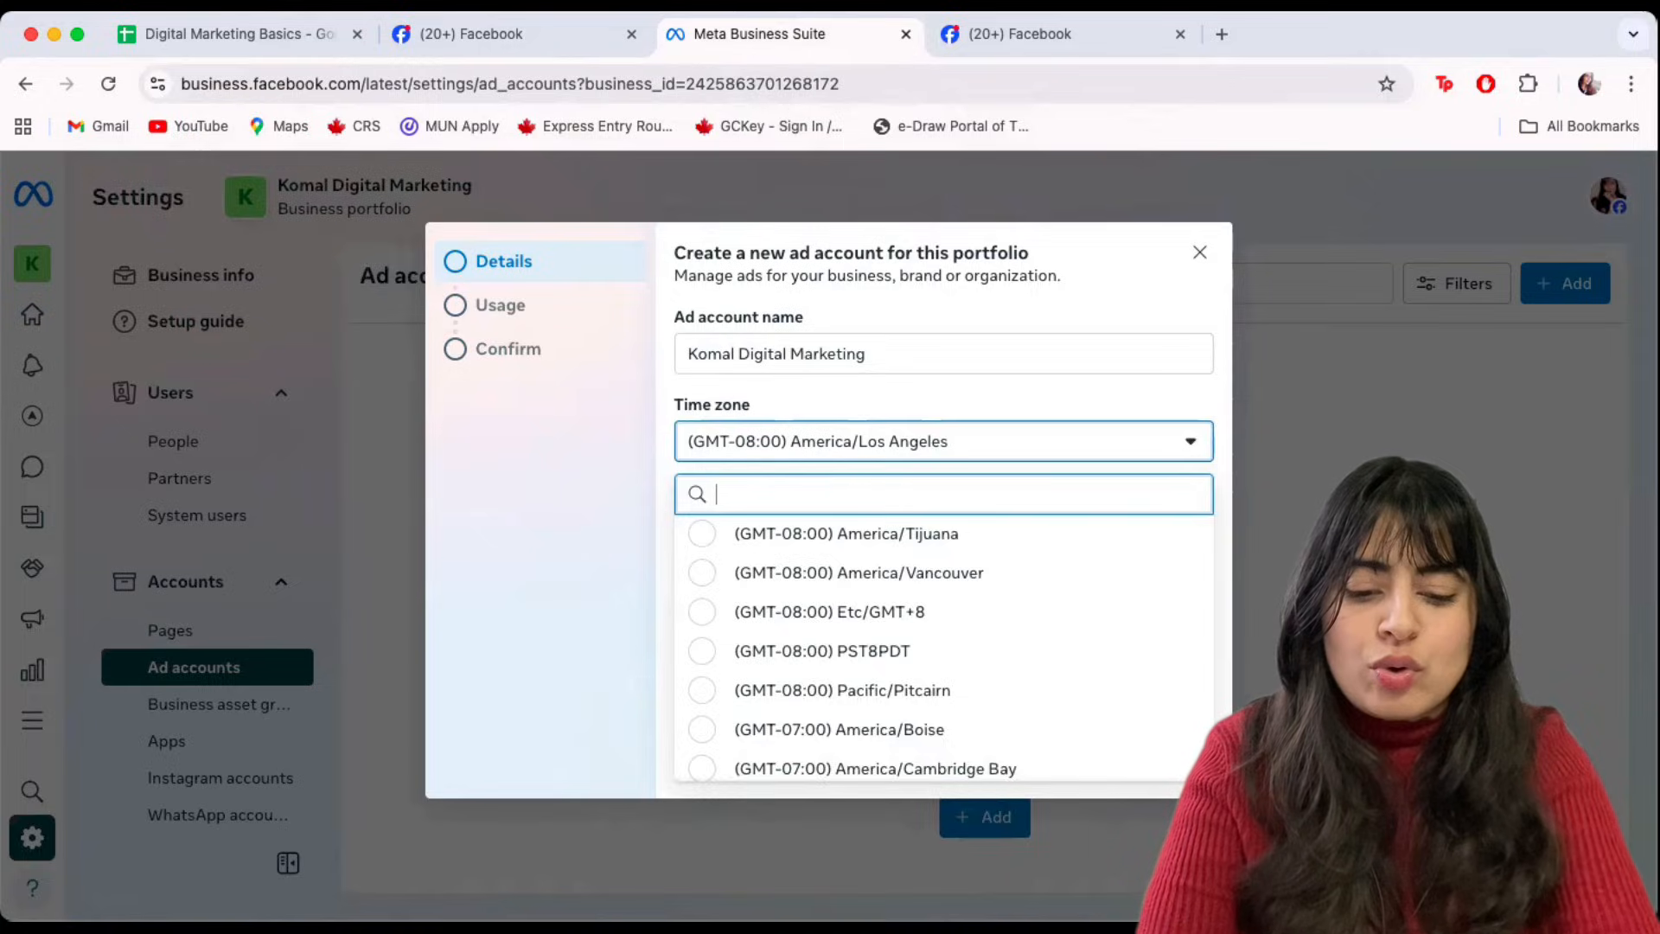
text(kolka)
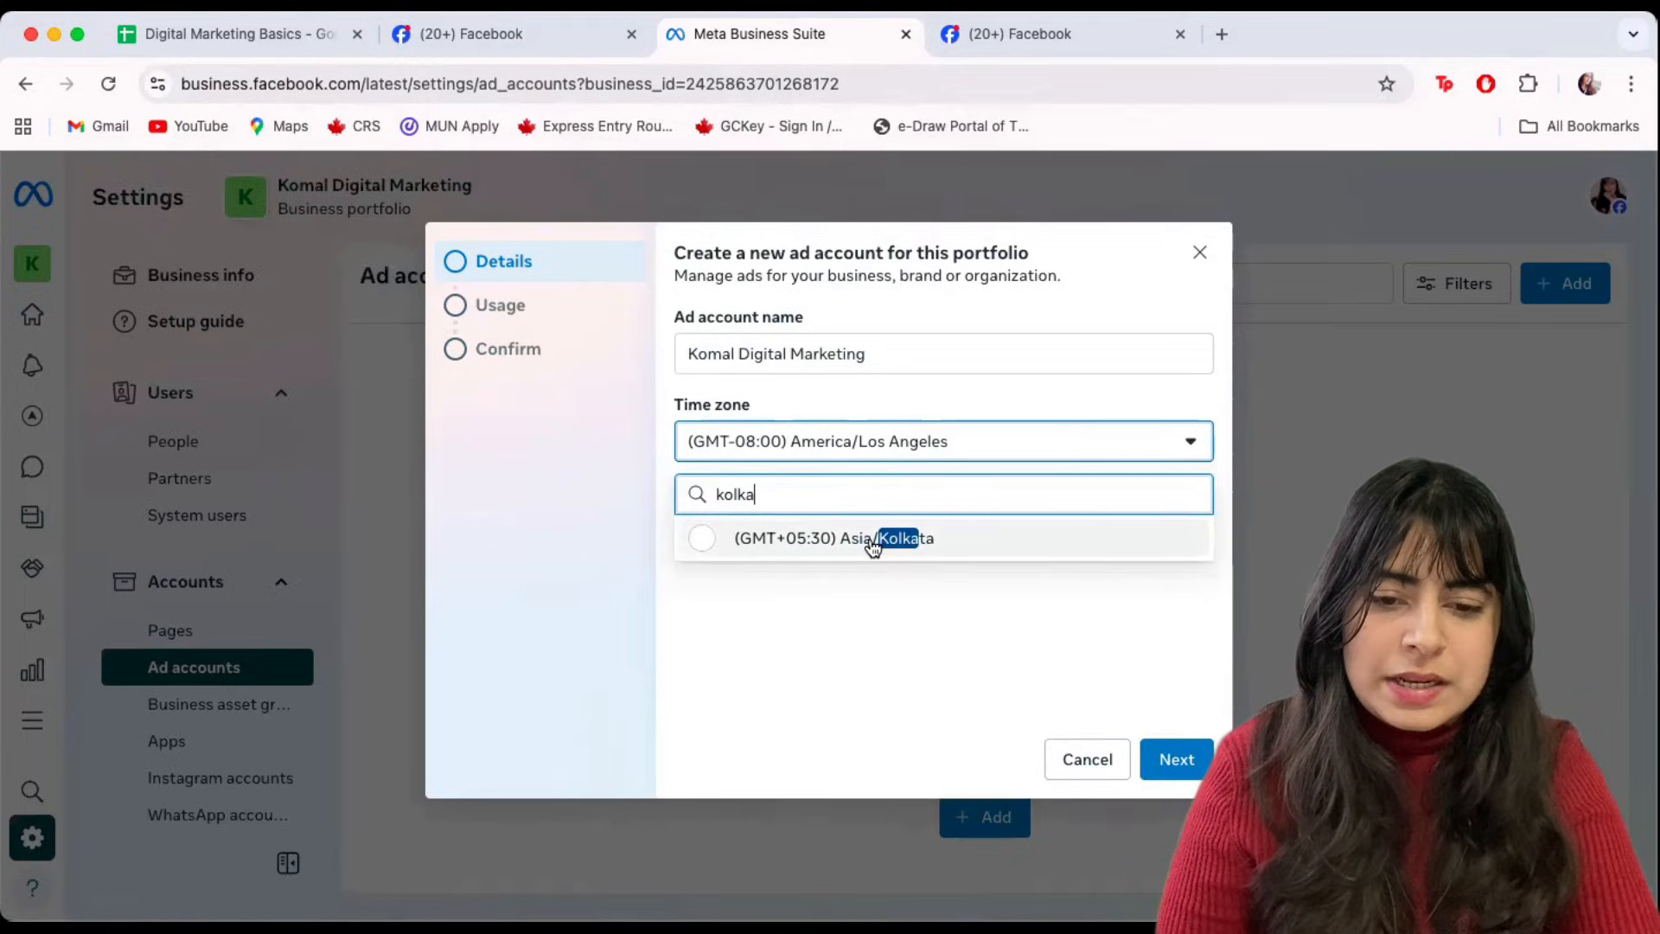
click(874, 544)
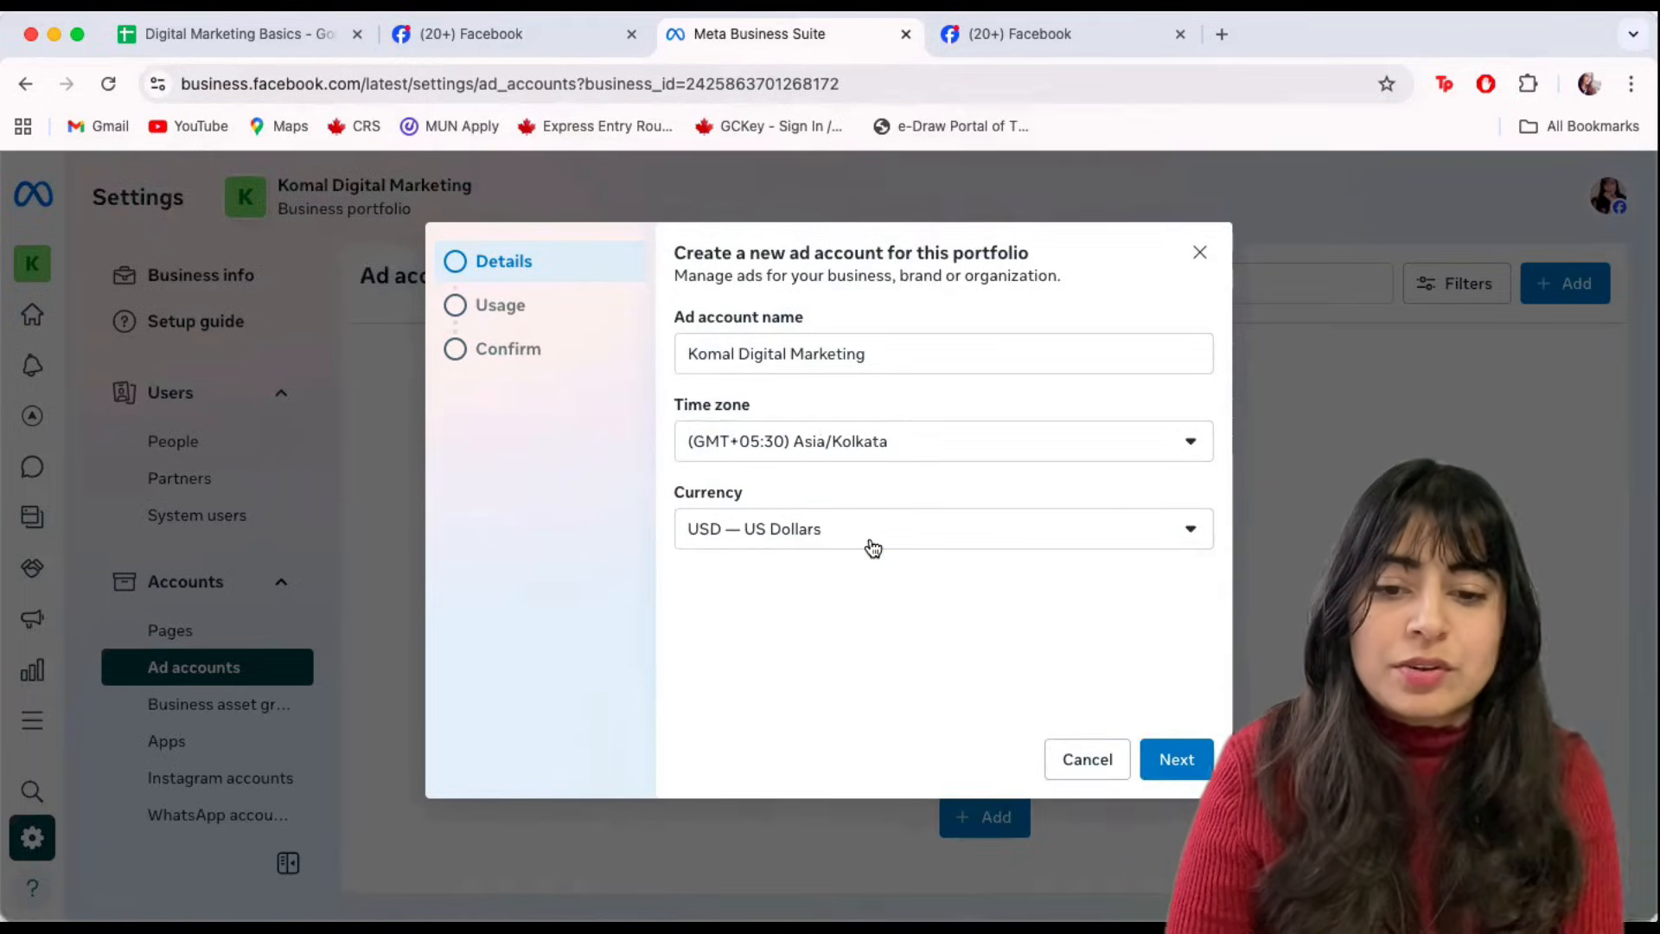
click(874, 547)
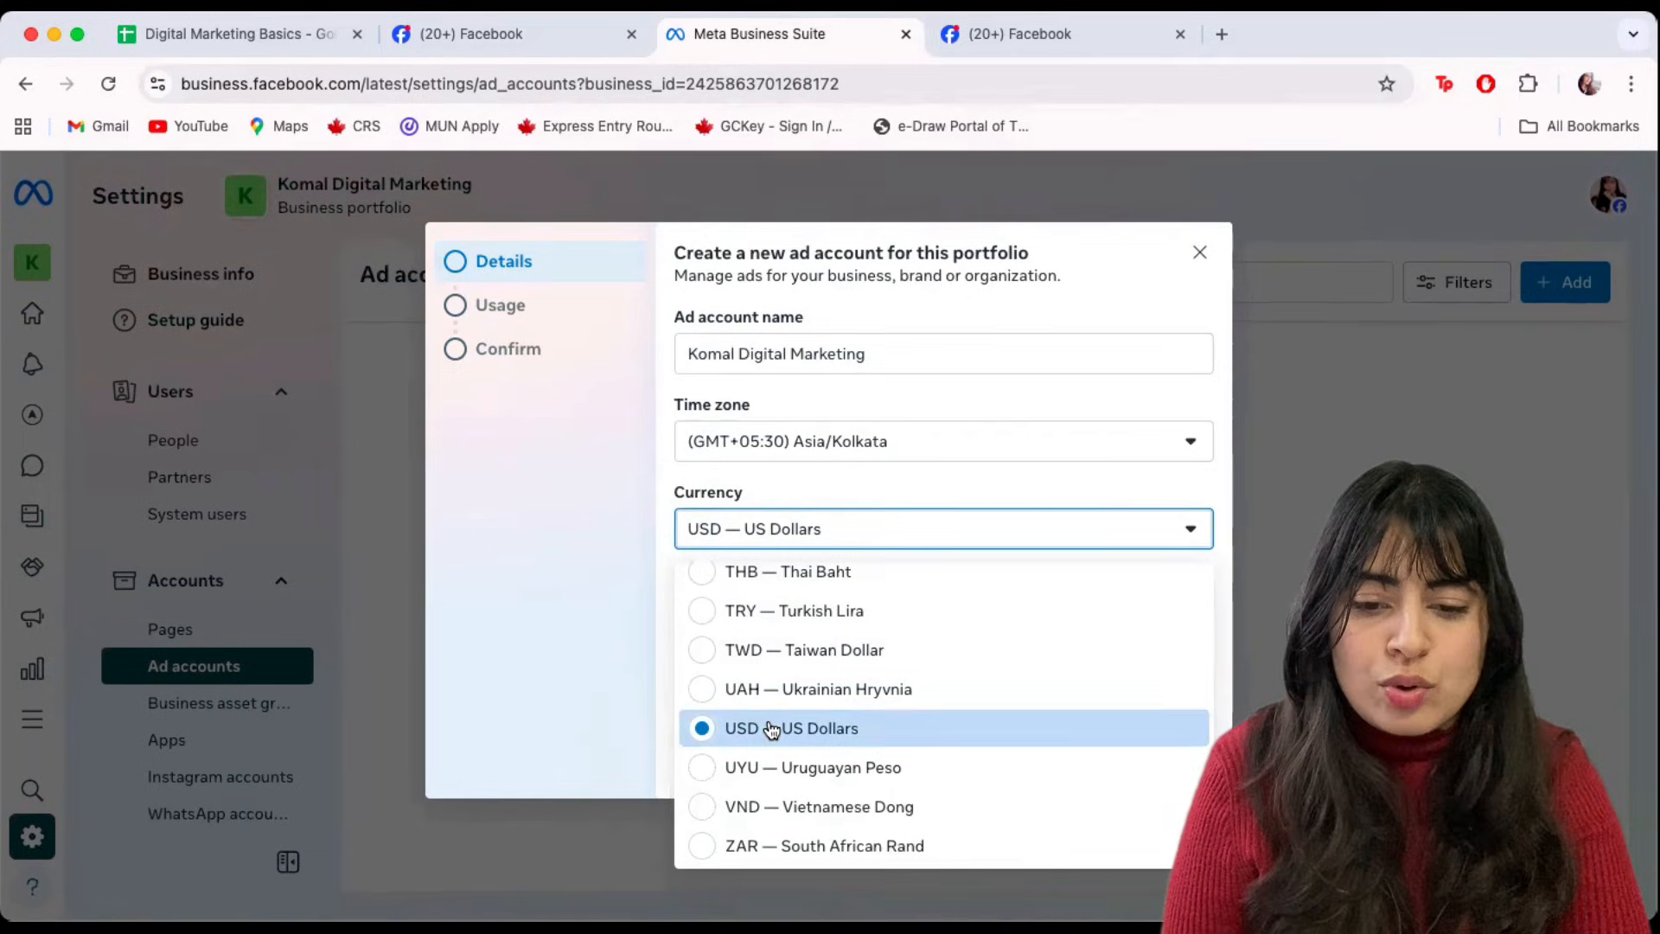
scroll(772, 730, up, 15)
scroll(772, 731, up, 10)
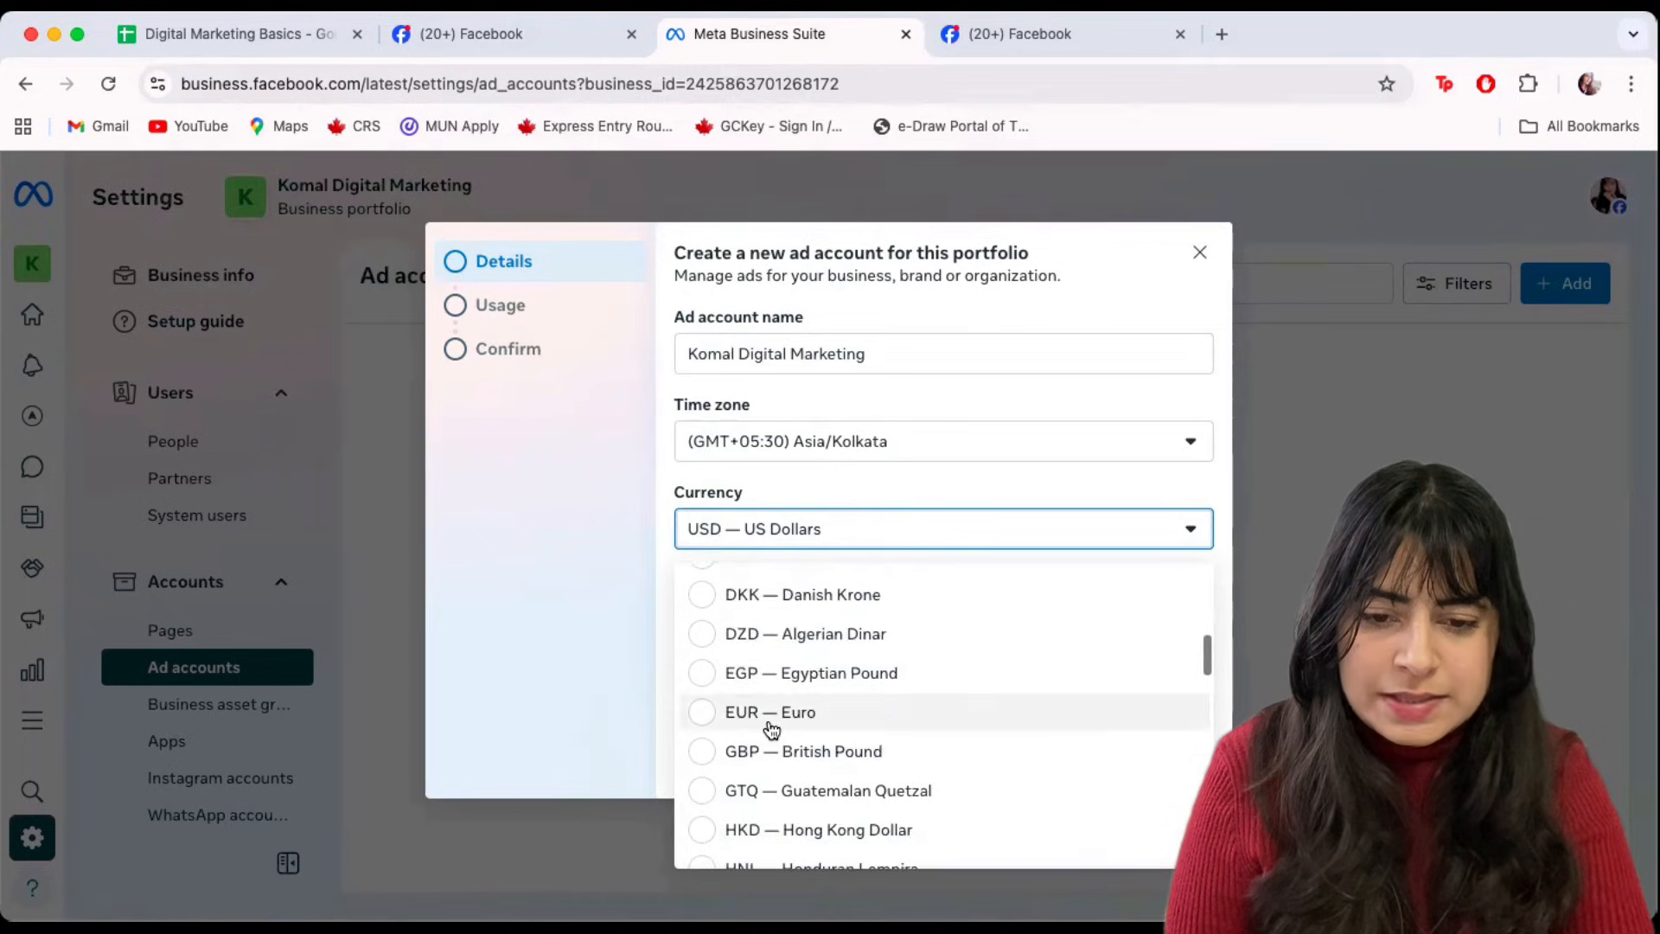
scroll(772, 731, down, 8)
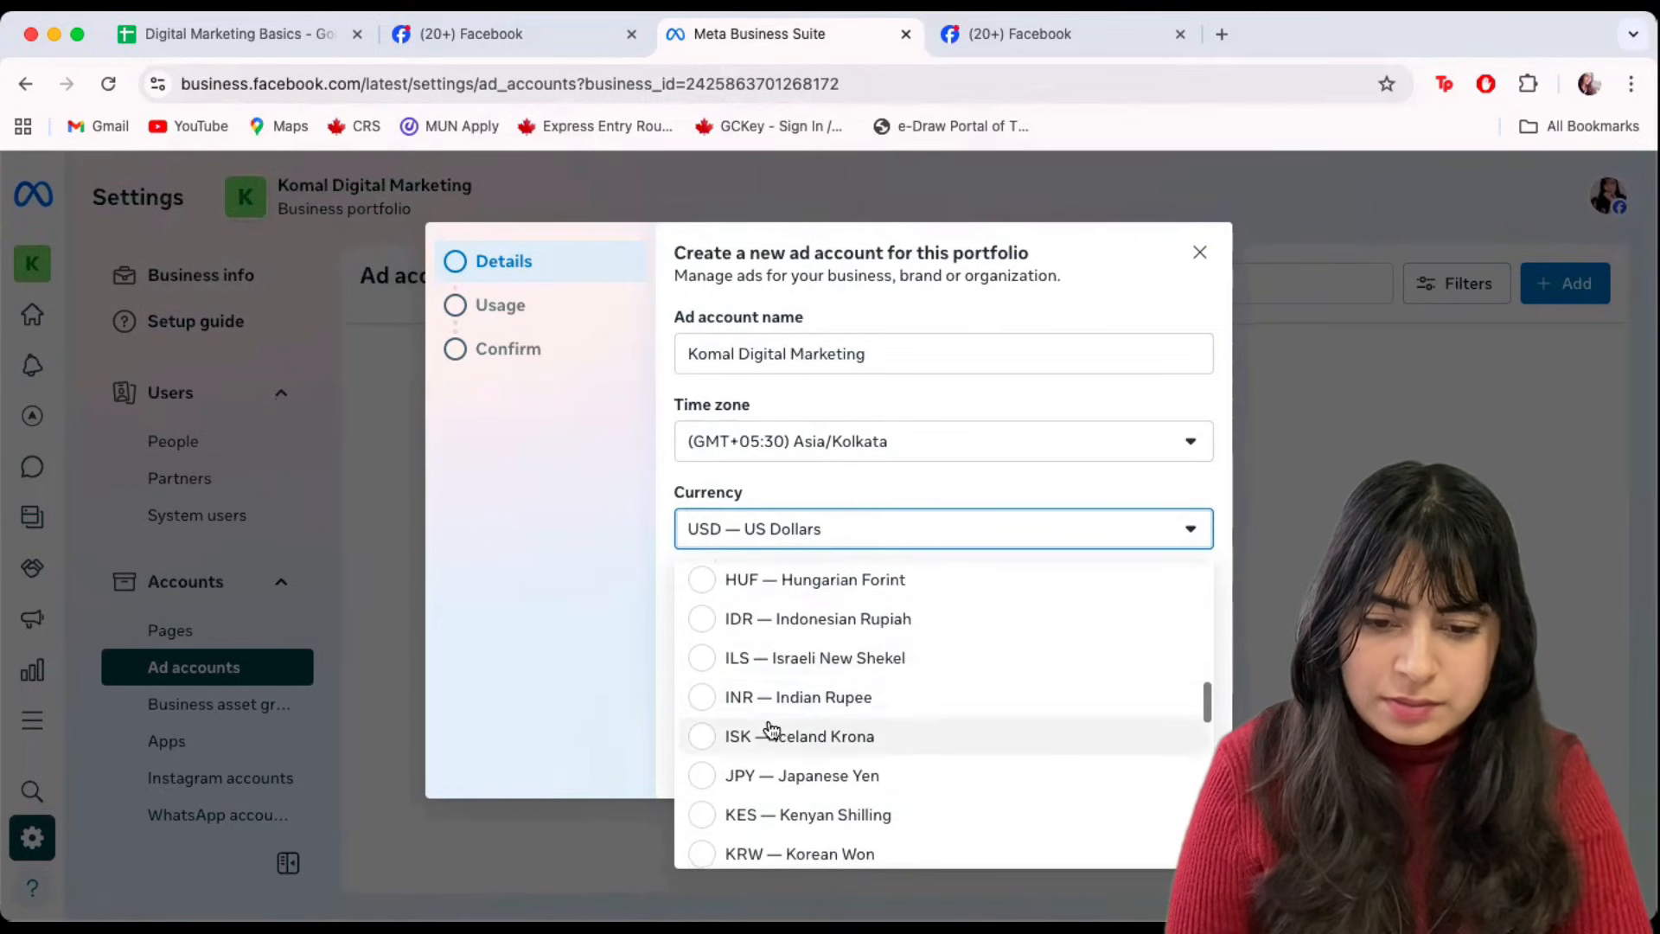
click(704, 697)
click(1196, 777)
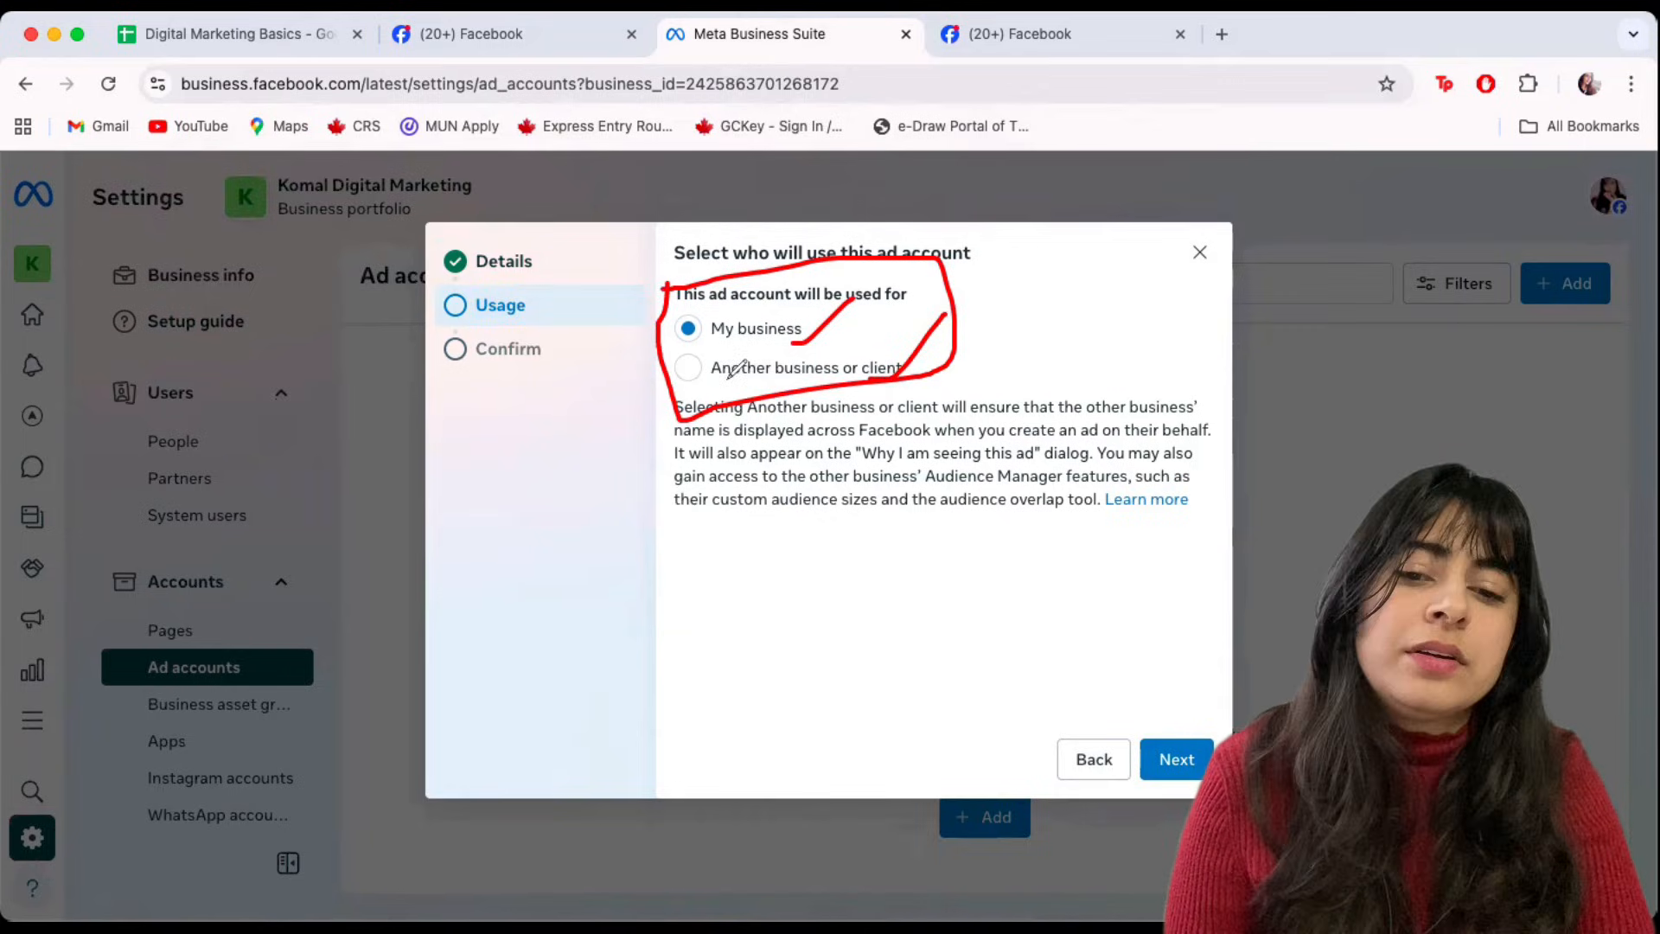
mouse_move(705, 386)
mouse_down()
mouse_move(757, 386)
mouse_move(809, 342)
mouse_up()
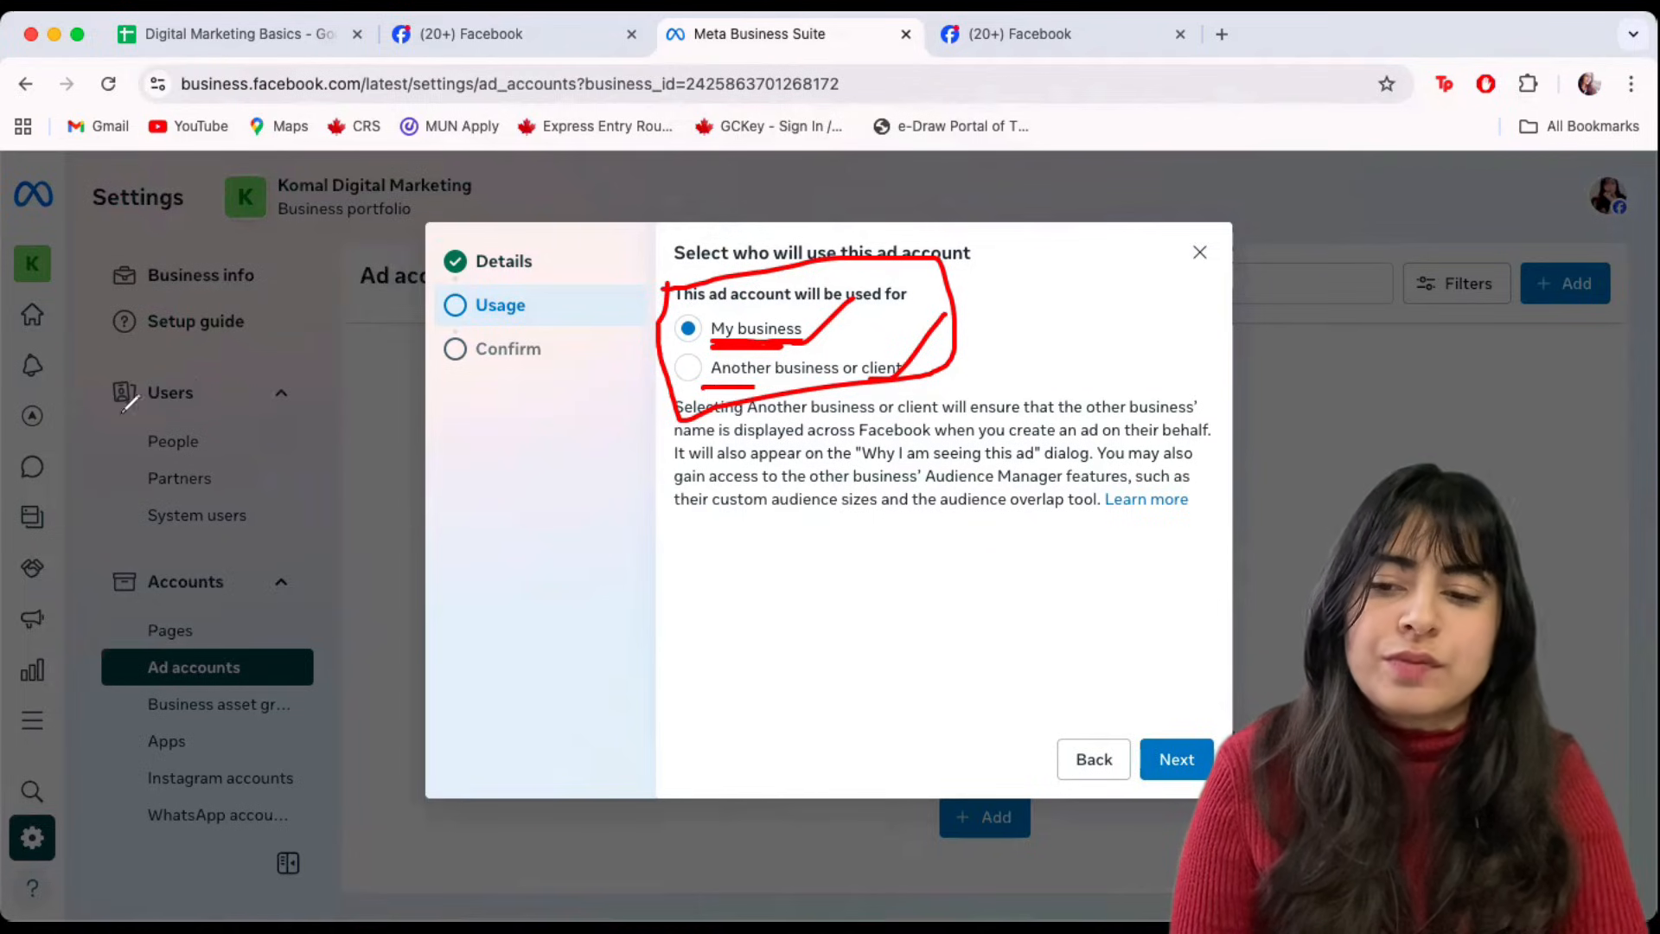
click(183, 636)
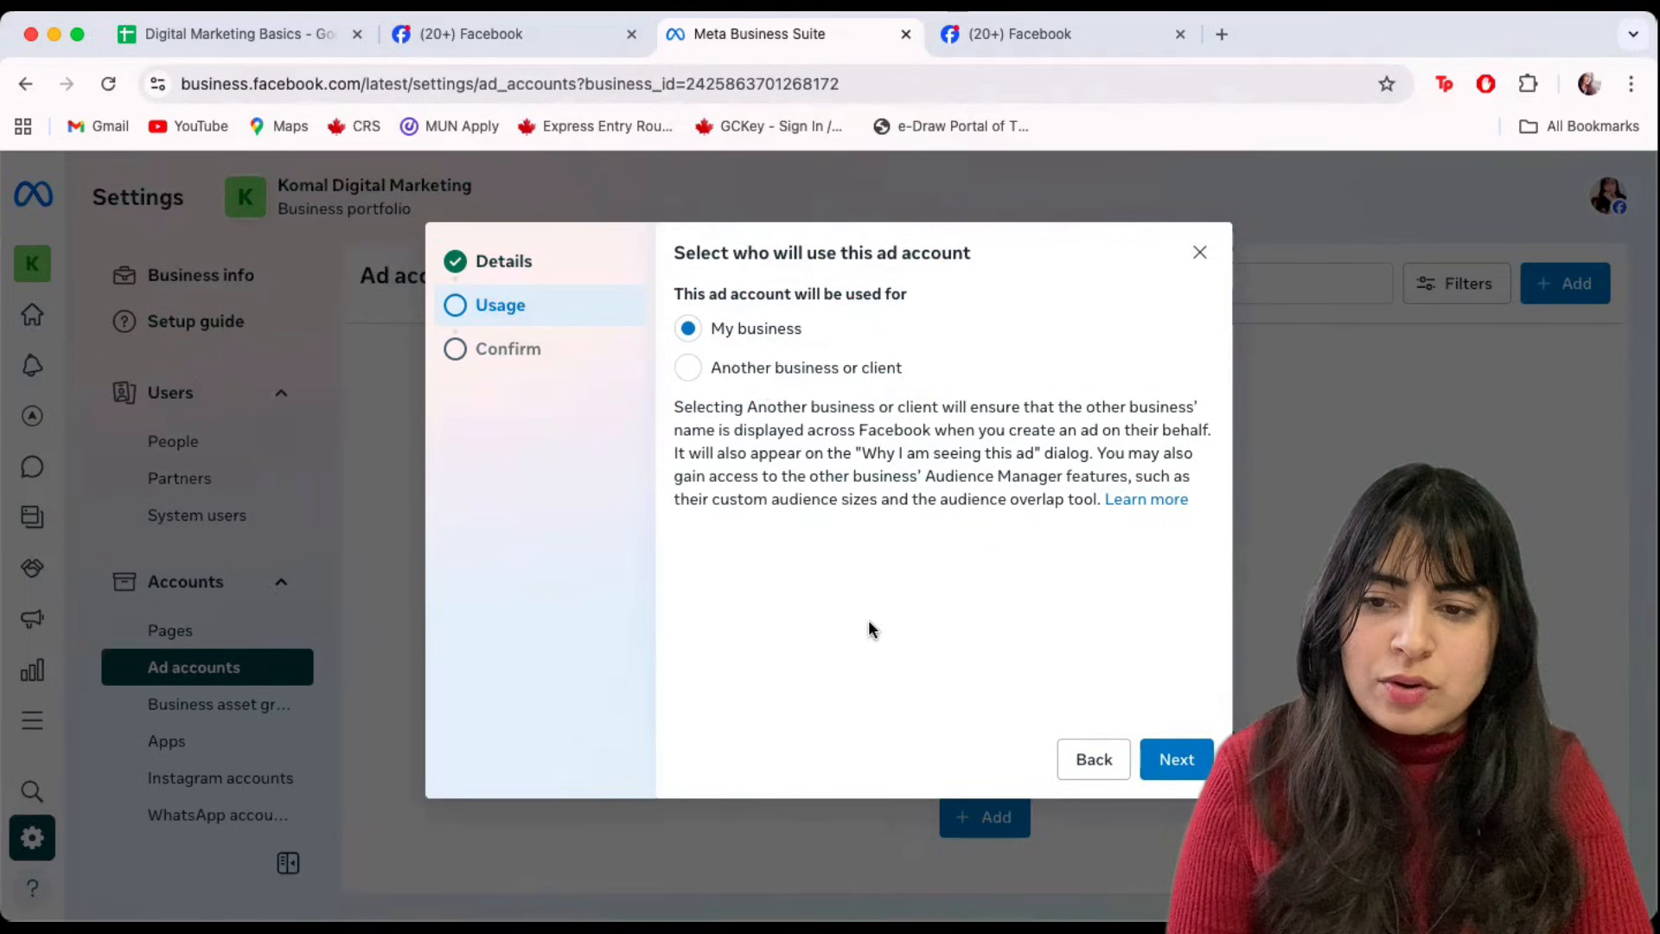
Keep My business usage, agree to the Meta Commercial Terms, and create the ad account.
click(1175, 761)
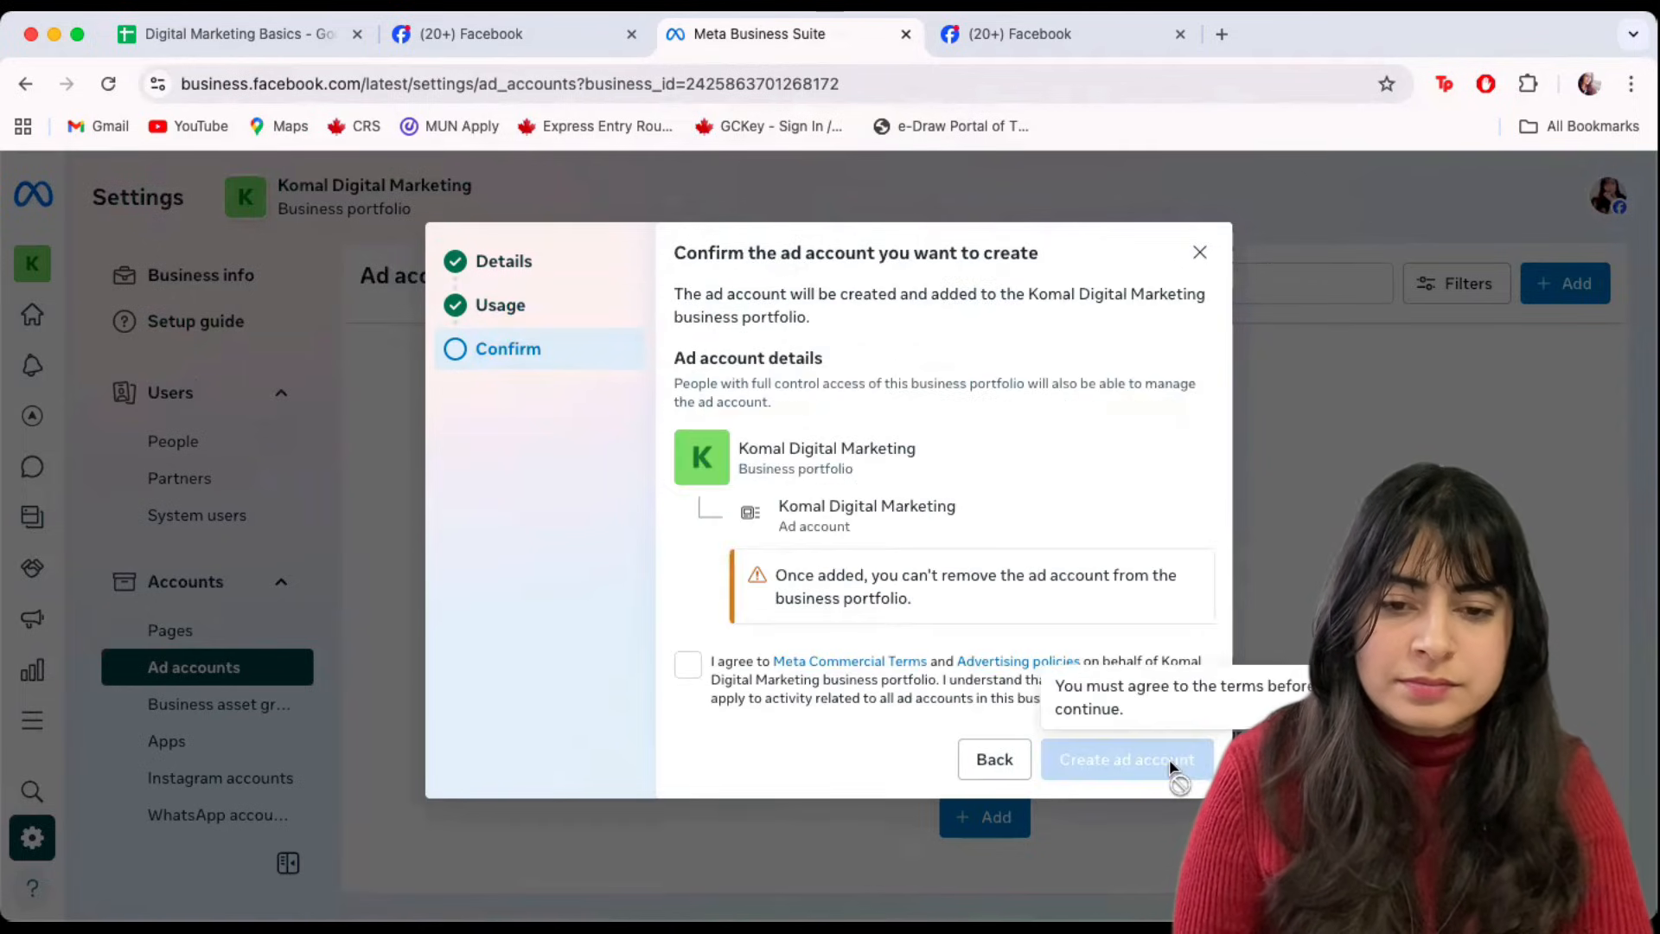
click(689, 675)
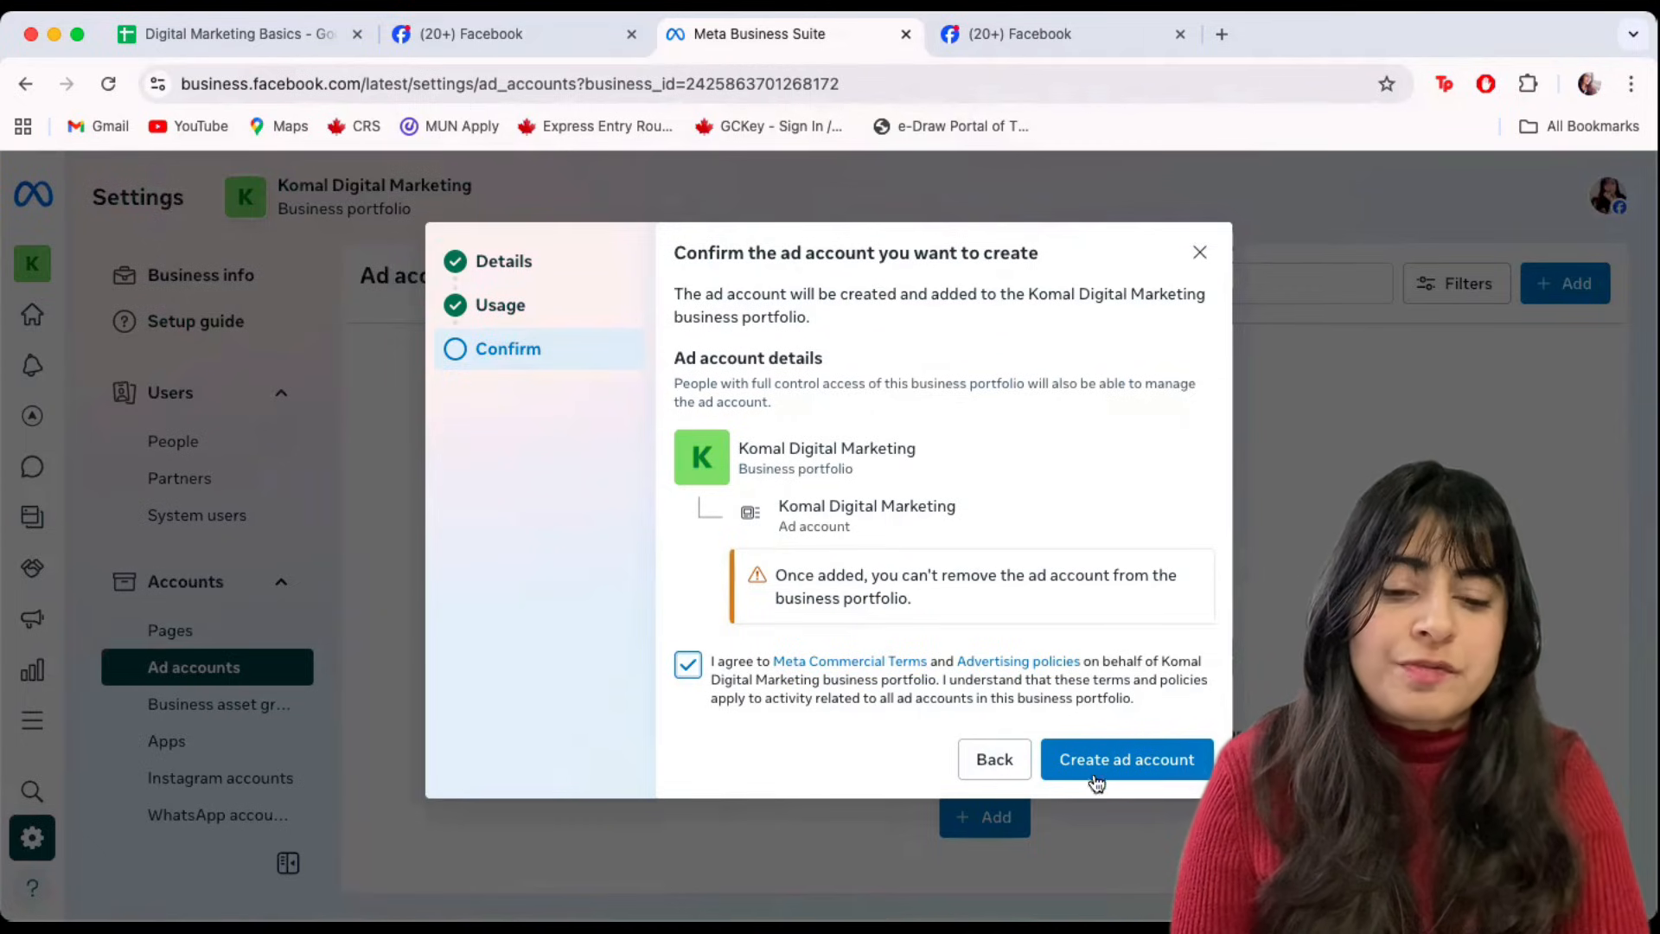
click(1126, 761)
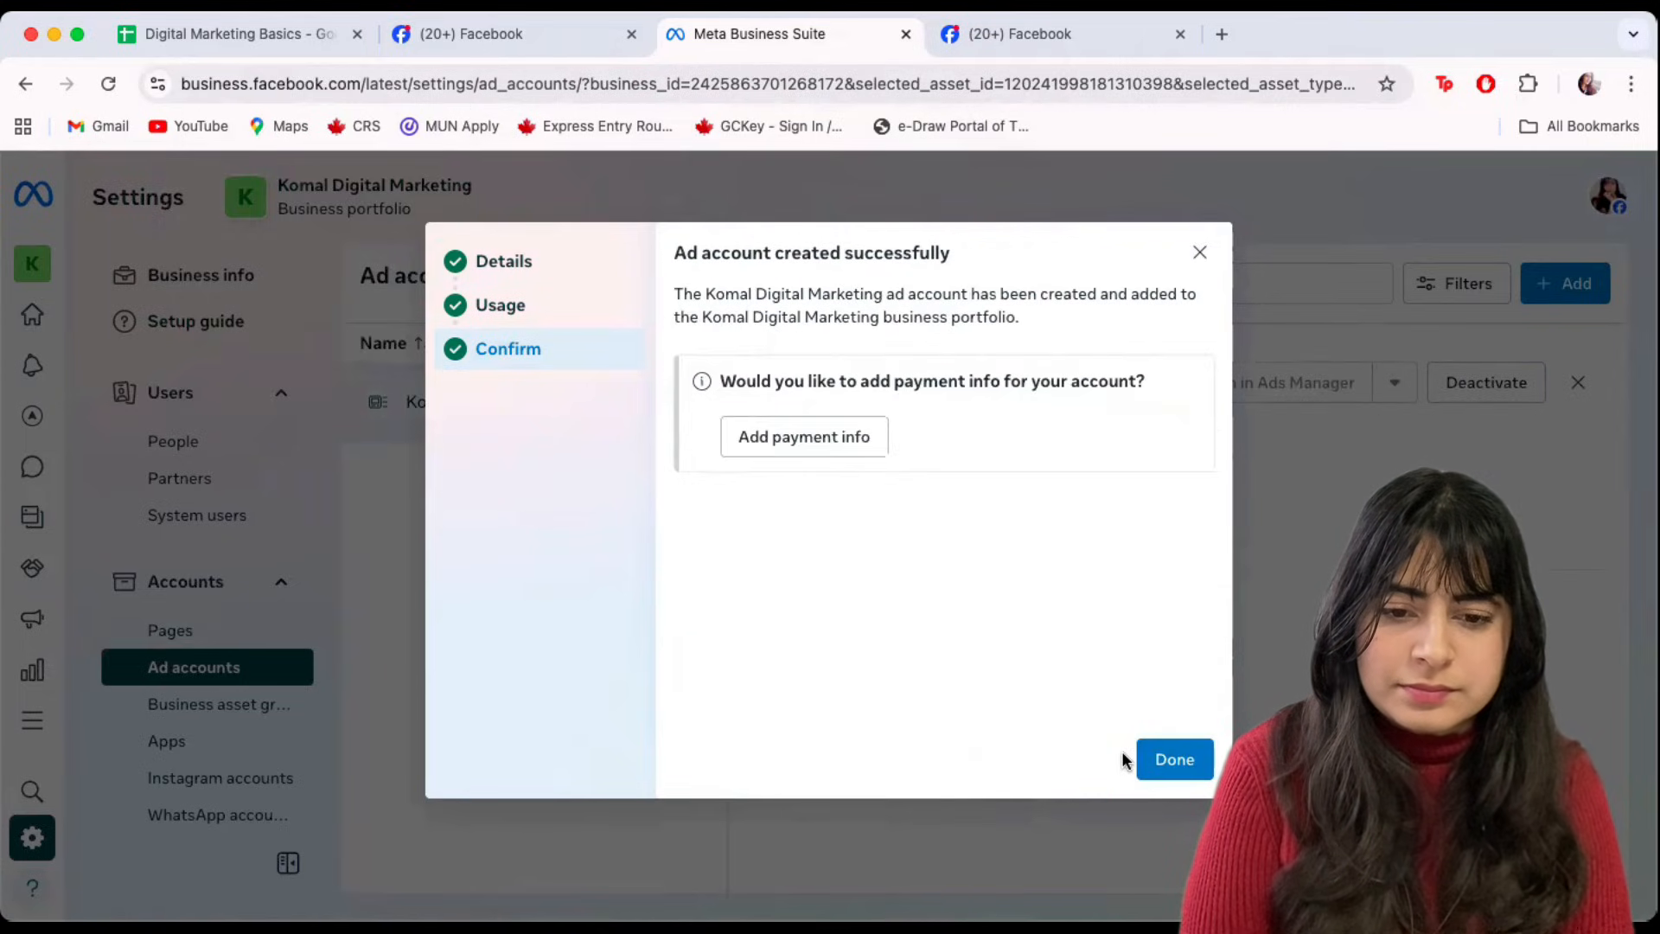
Close the success message, reload Ad accounts, dismiss the payment tip, and open the account in Ads Manager.
click(1169, 759)
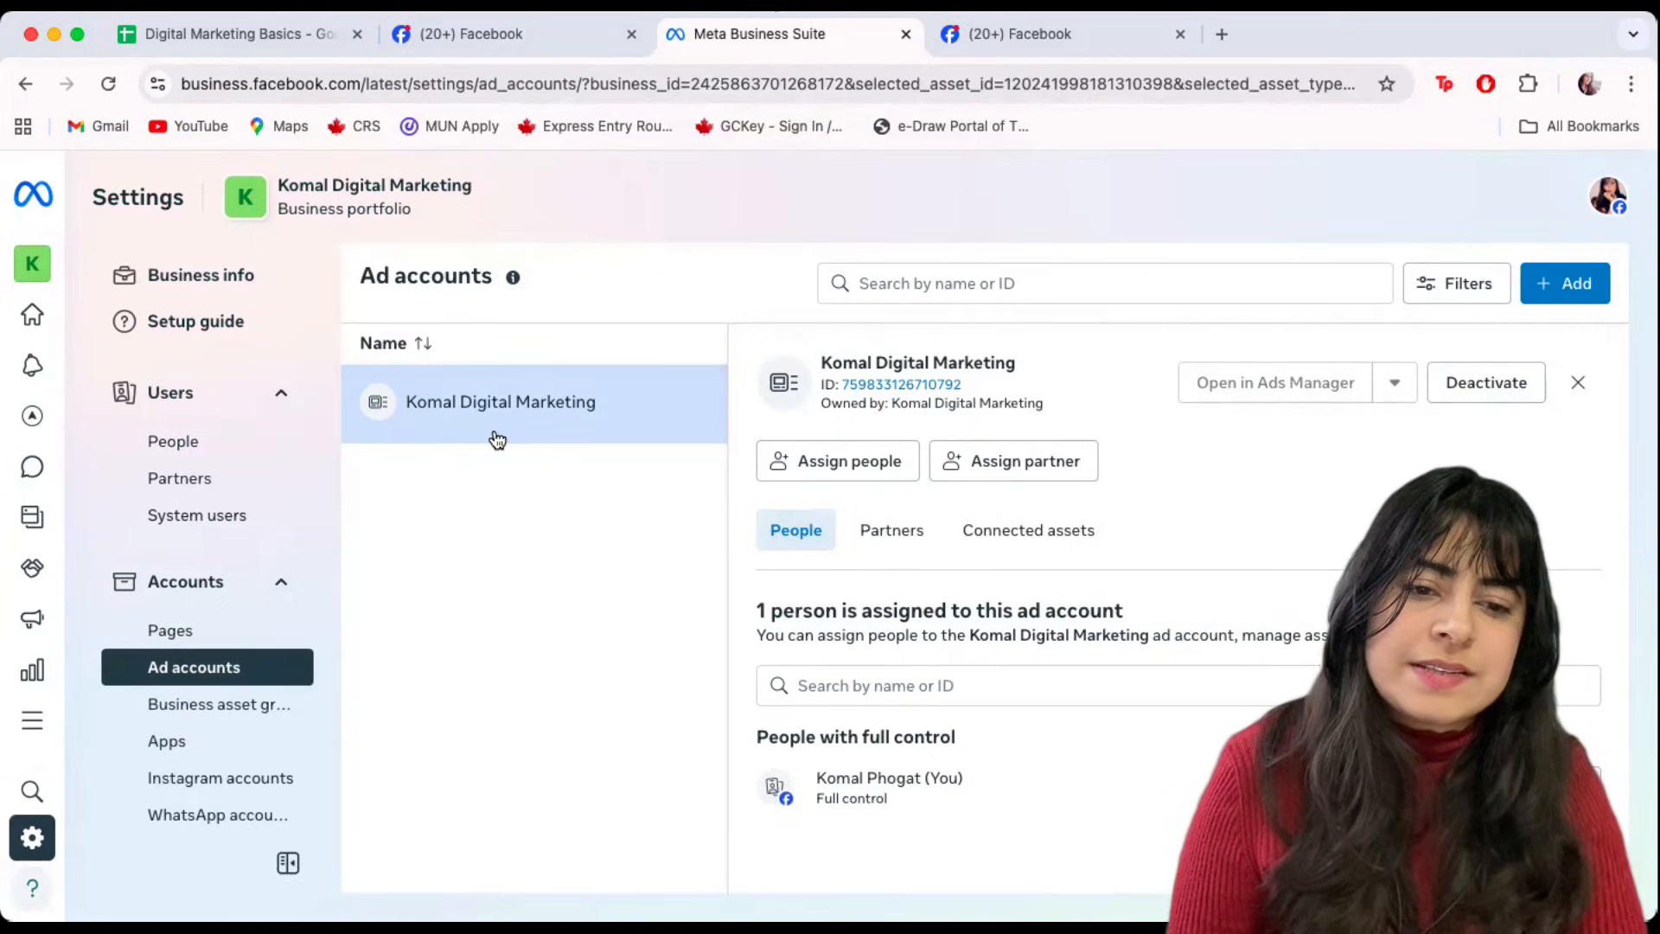
click(107, 90)
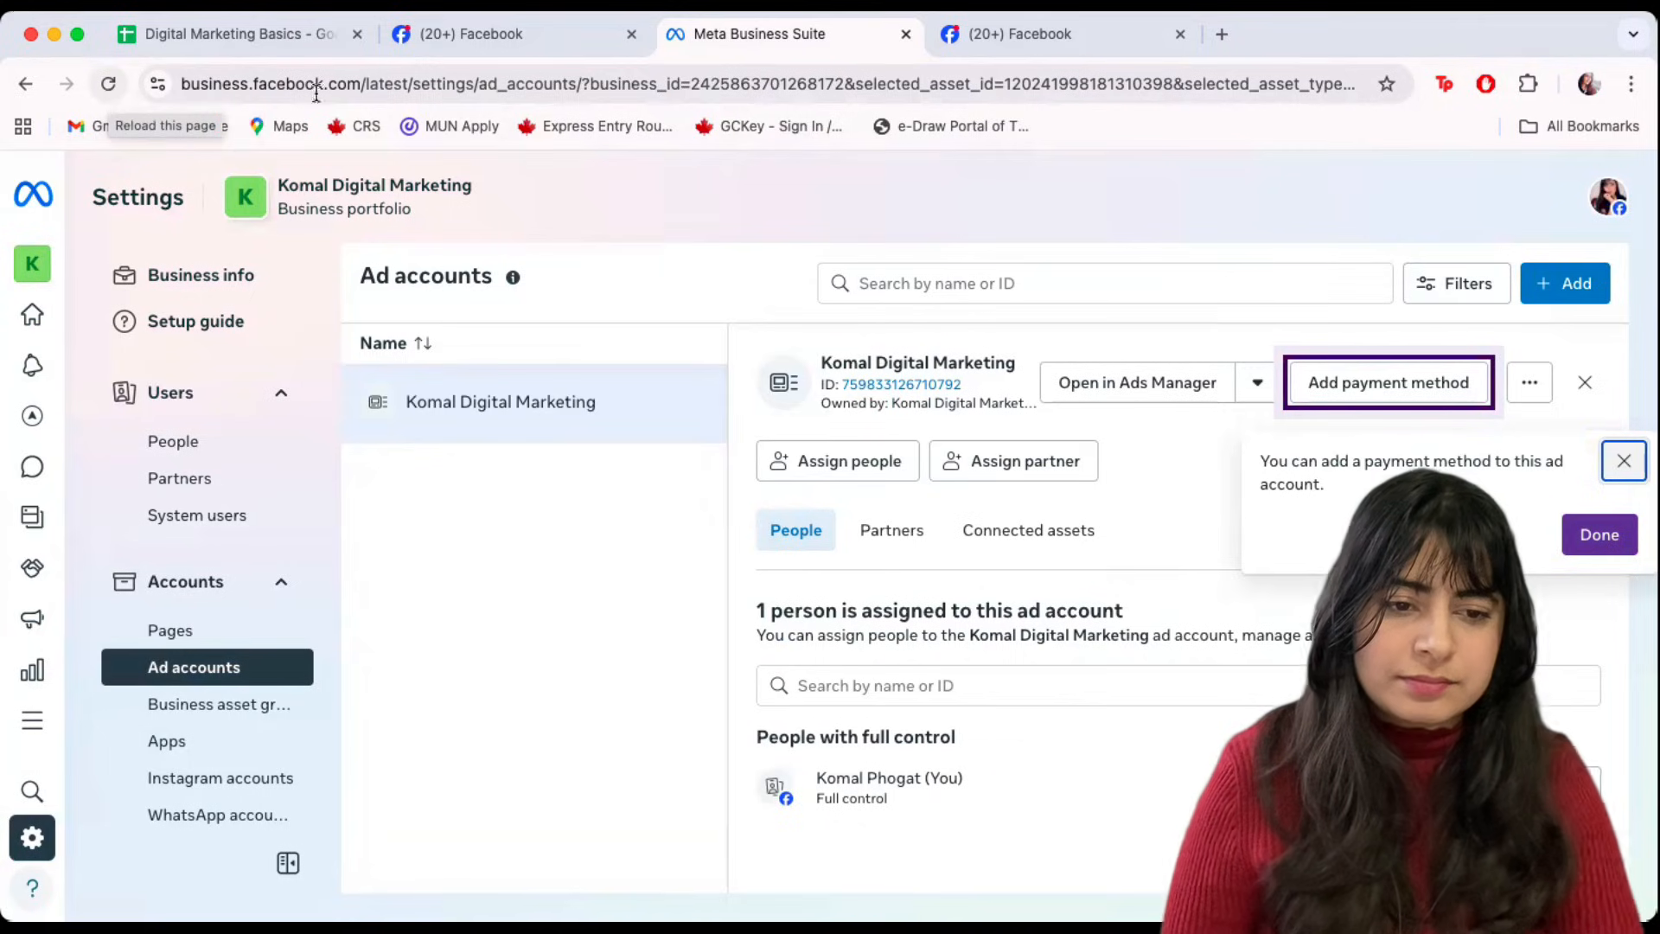
click(1598, 532)
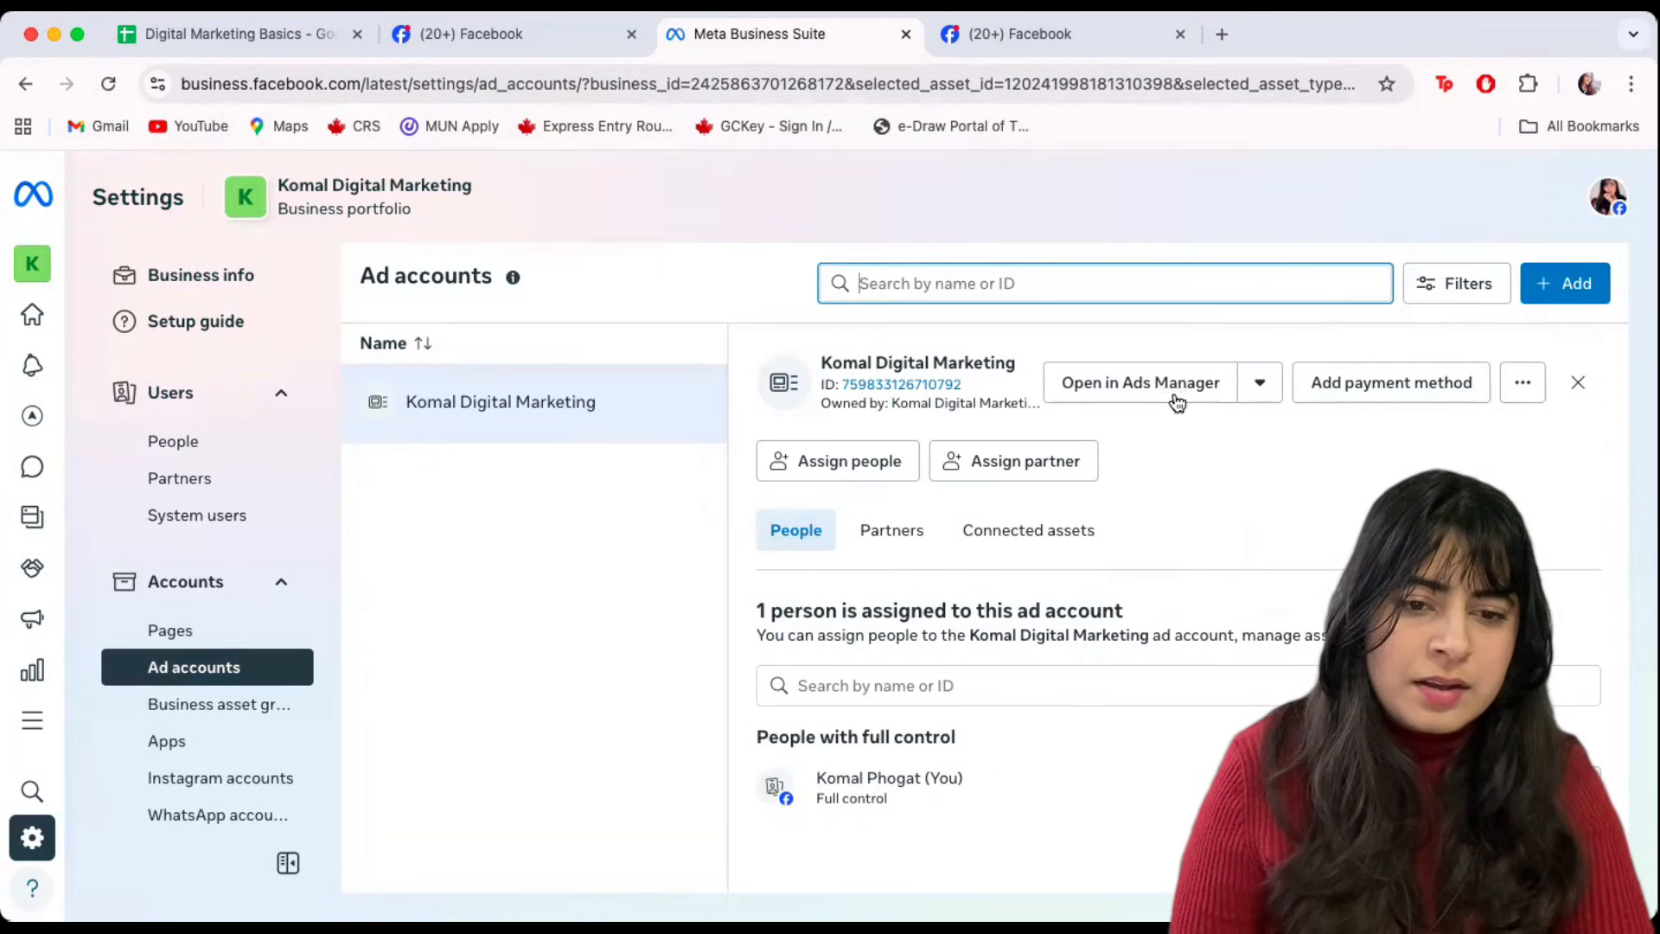
click(1111, 394)
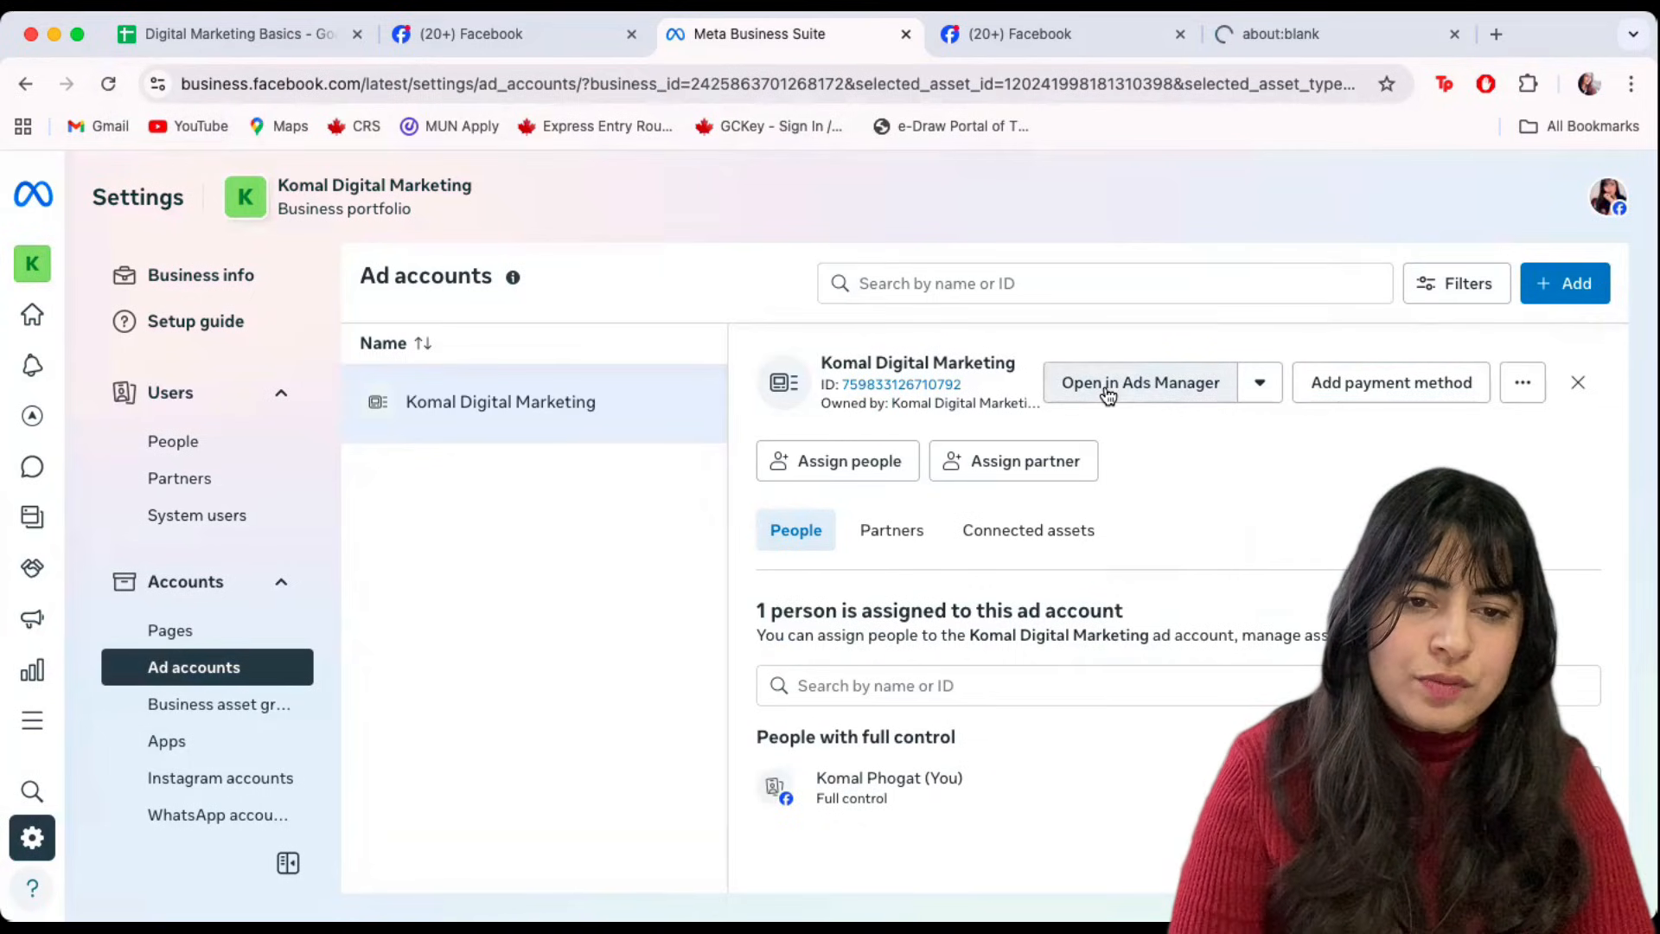
View the new ad account's empty Campaigns page in Ads Manager, then return to Business Suite.
click(1283, 36)
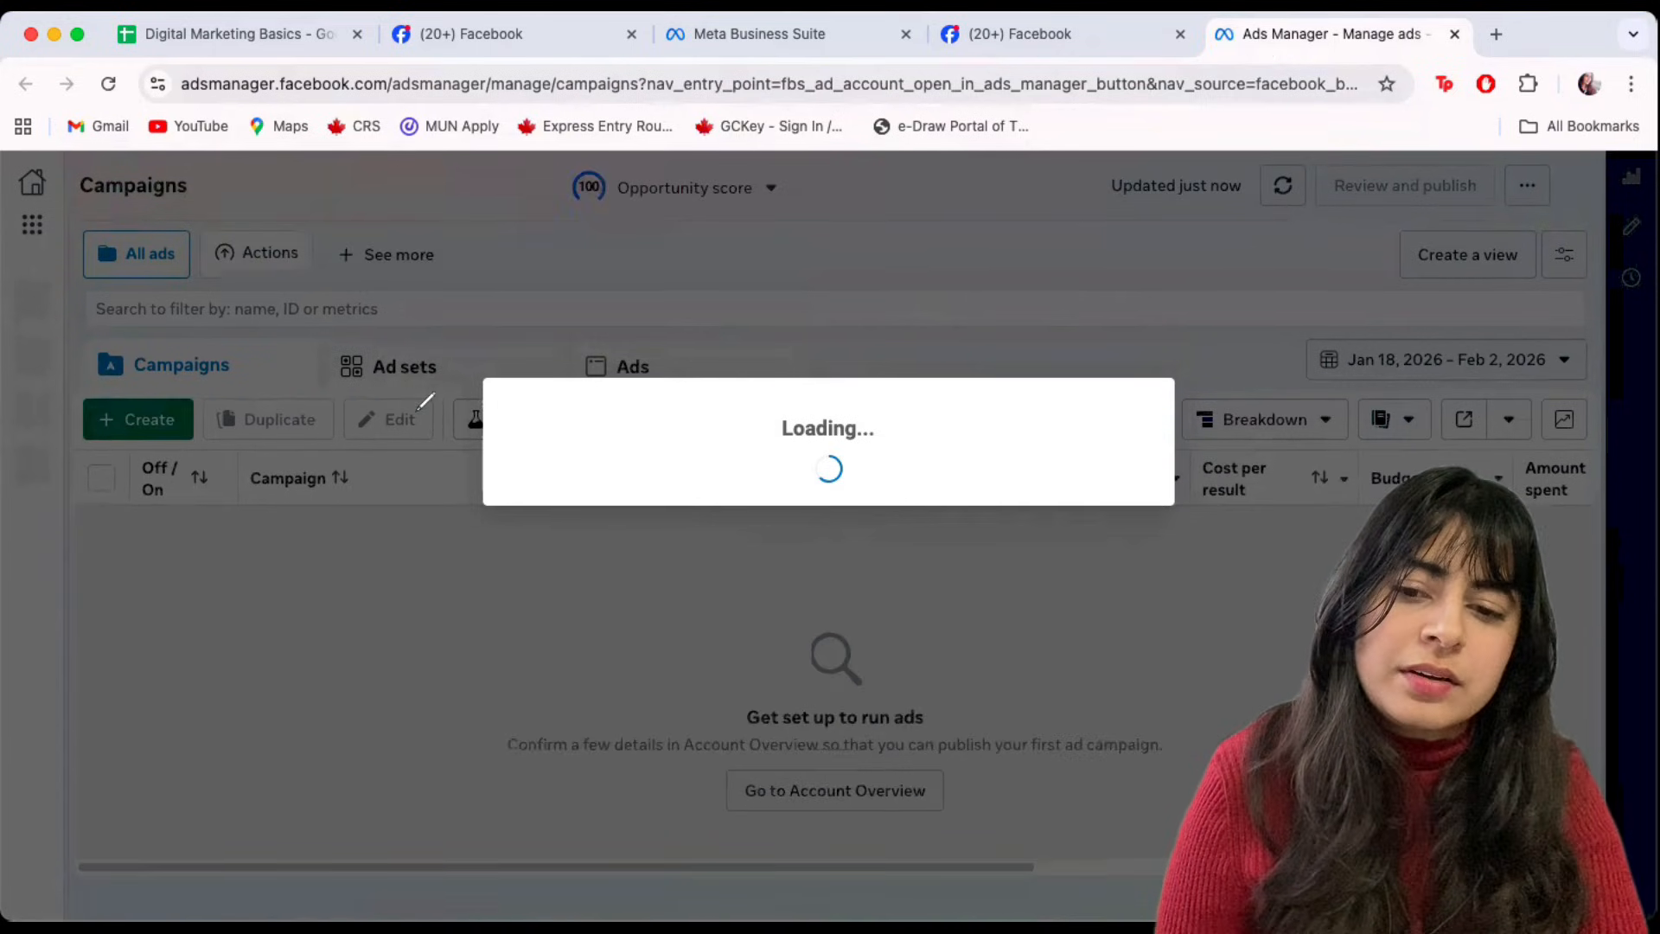
drag(386, 339, 304, 414)
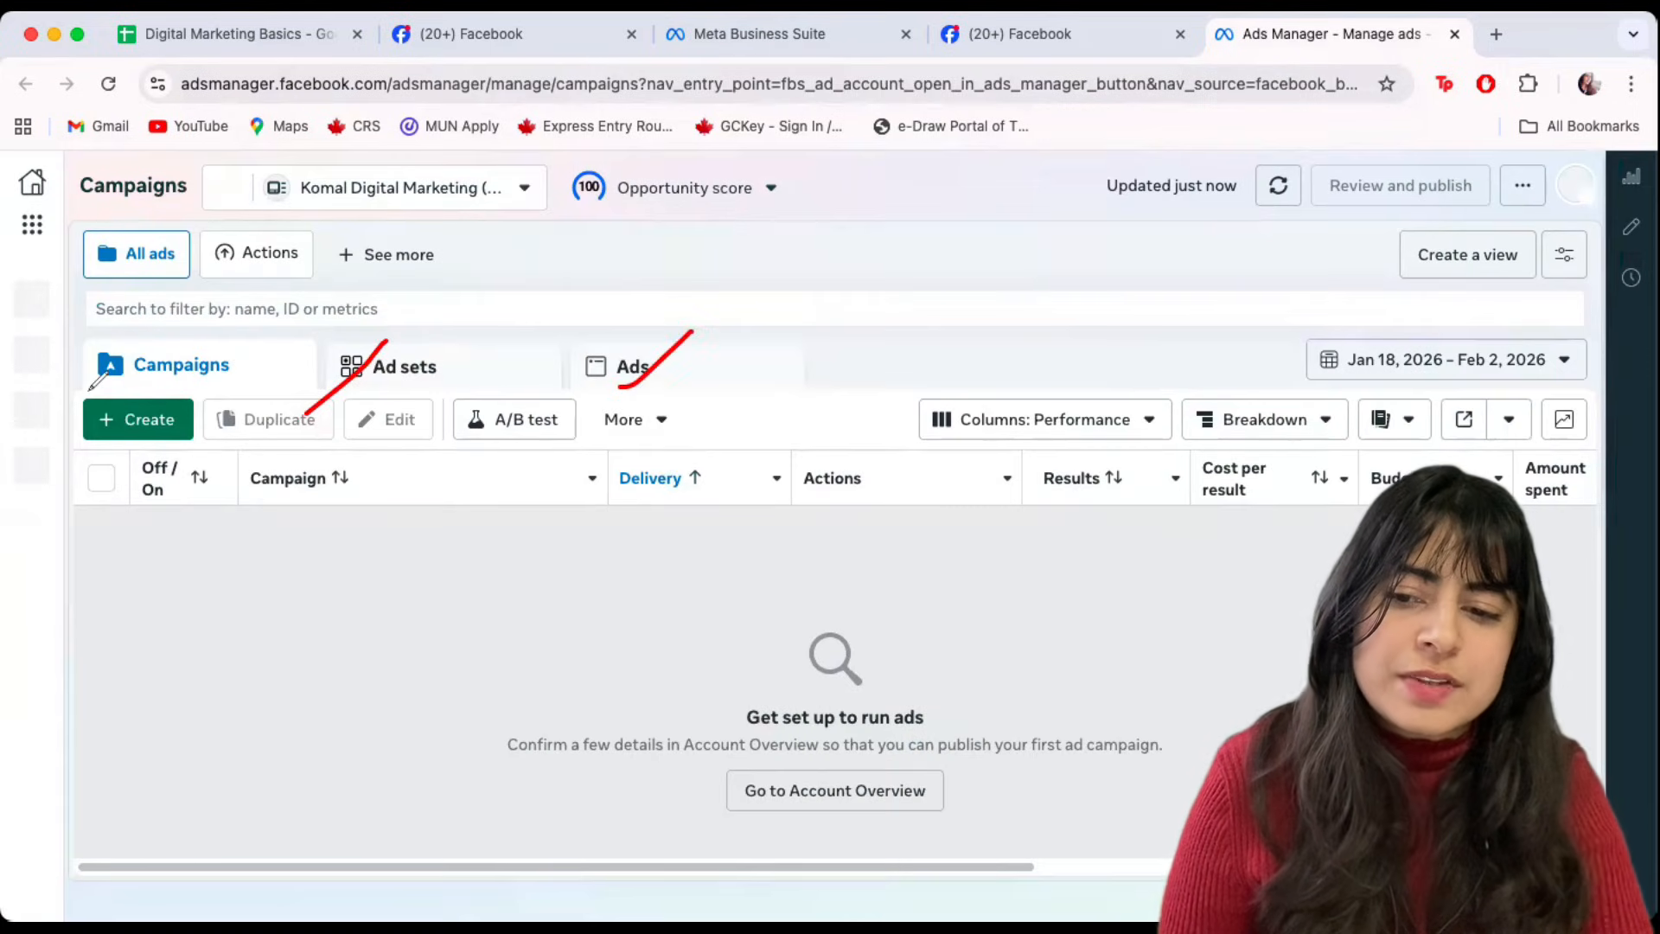
drag(93, 384, 92, 388)
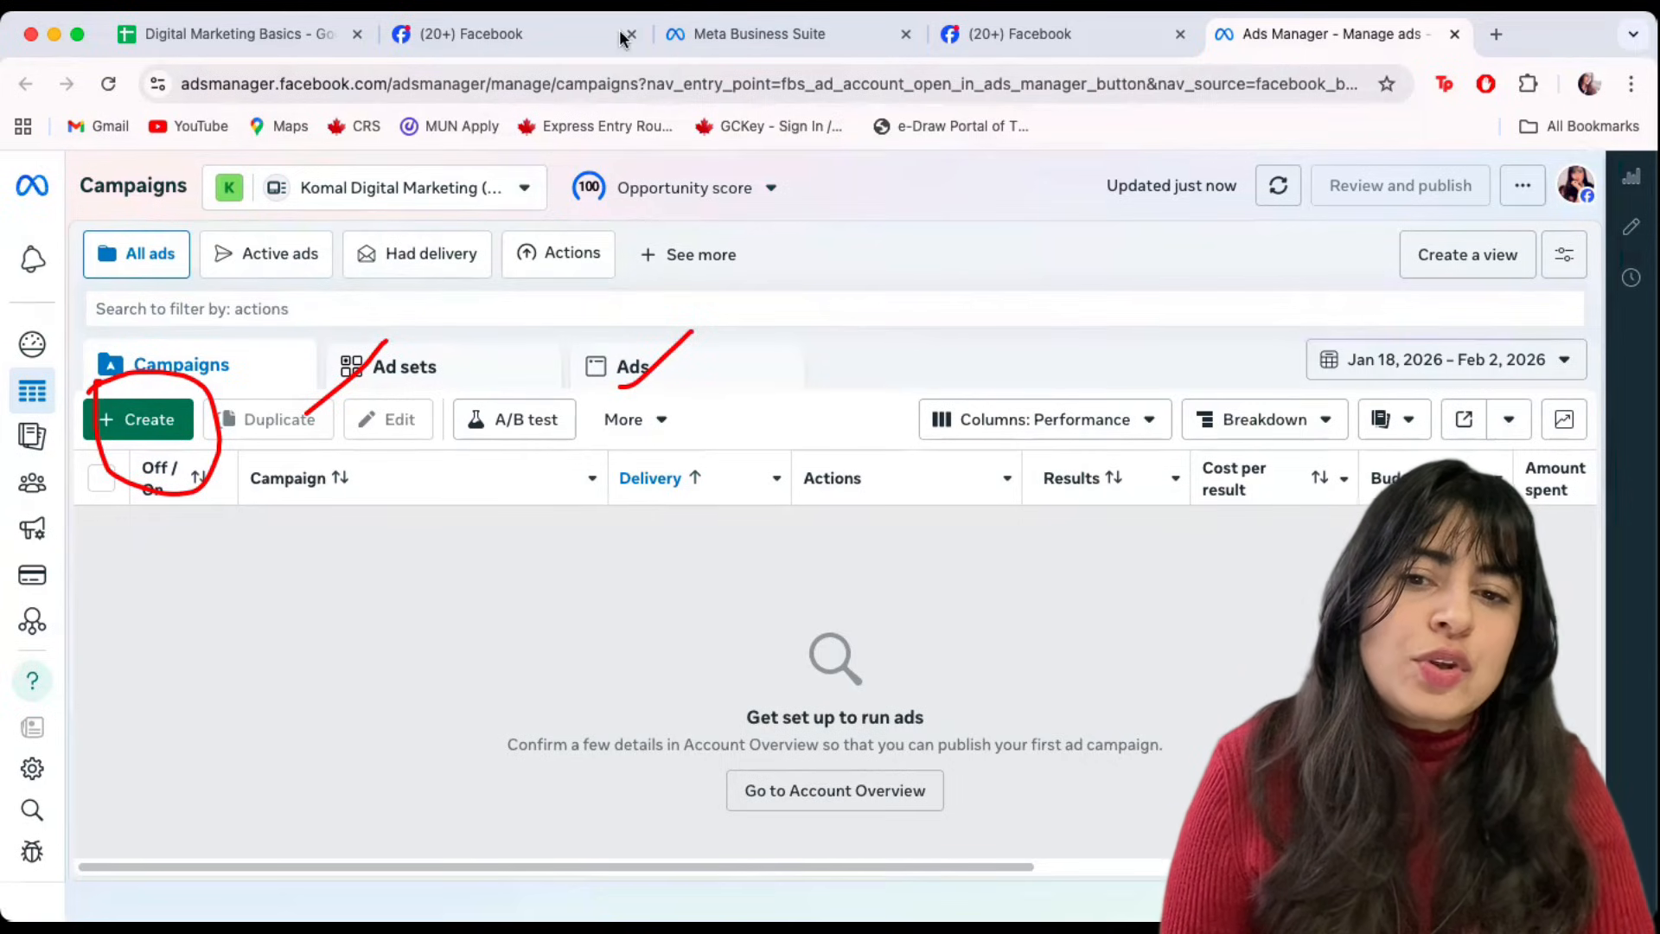
click(792, 35)
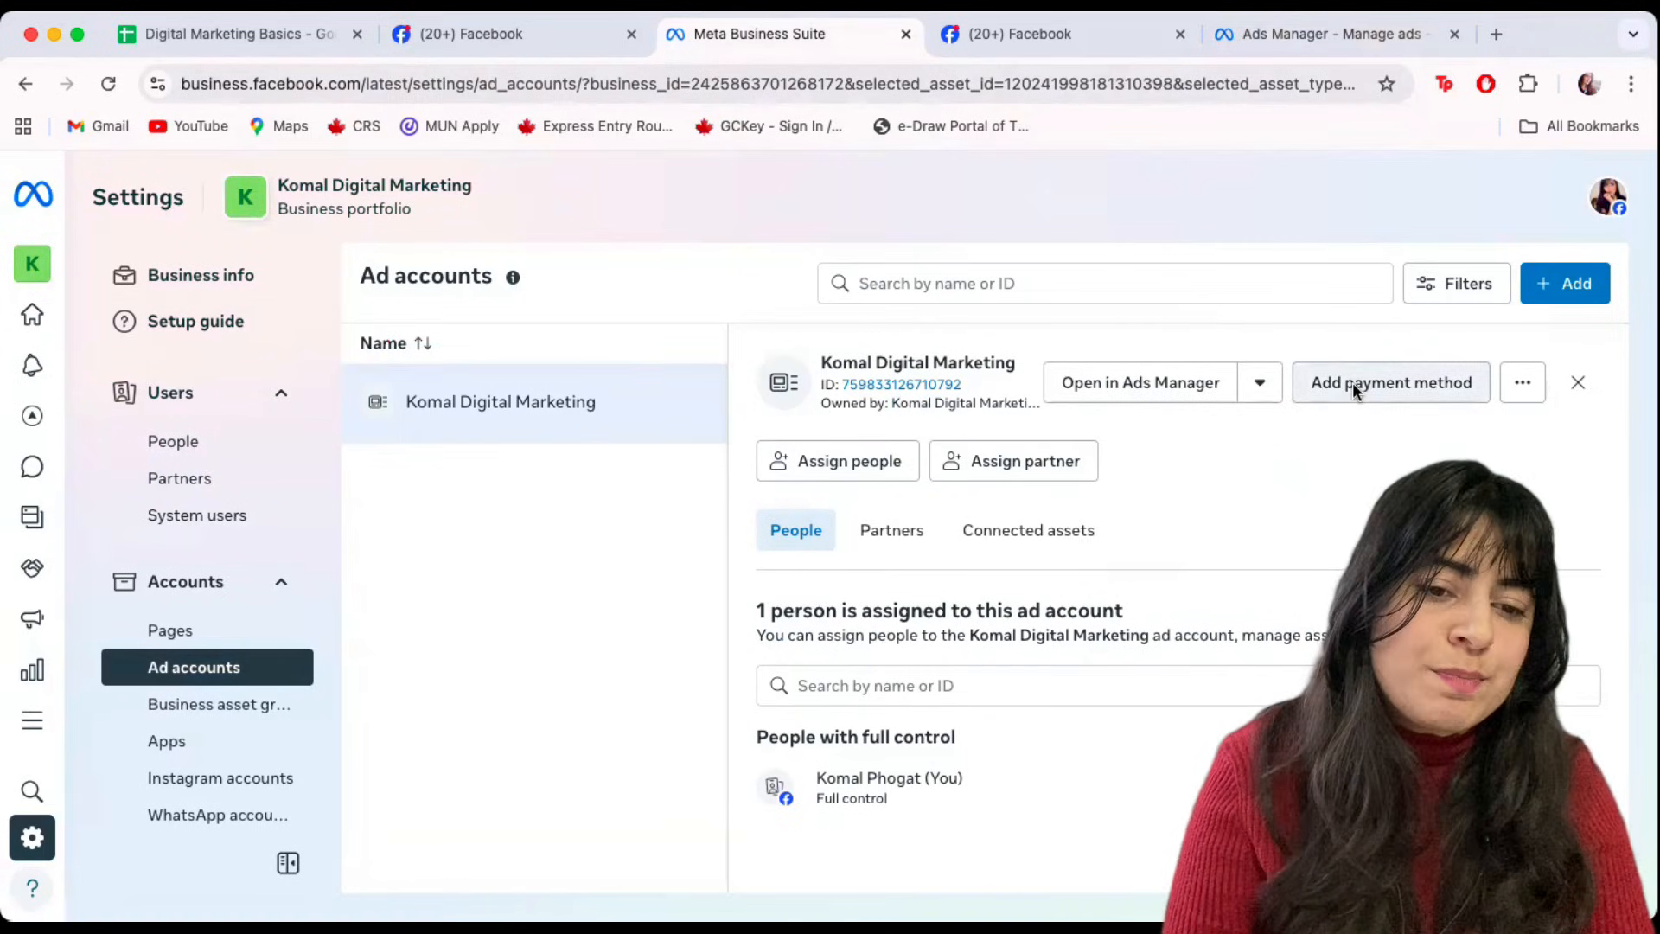
Start adding a payment method, keeping India, Indian Rupee and the Kolkata time zone.
click(1387, 382)
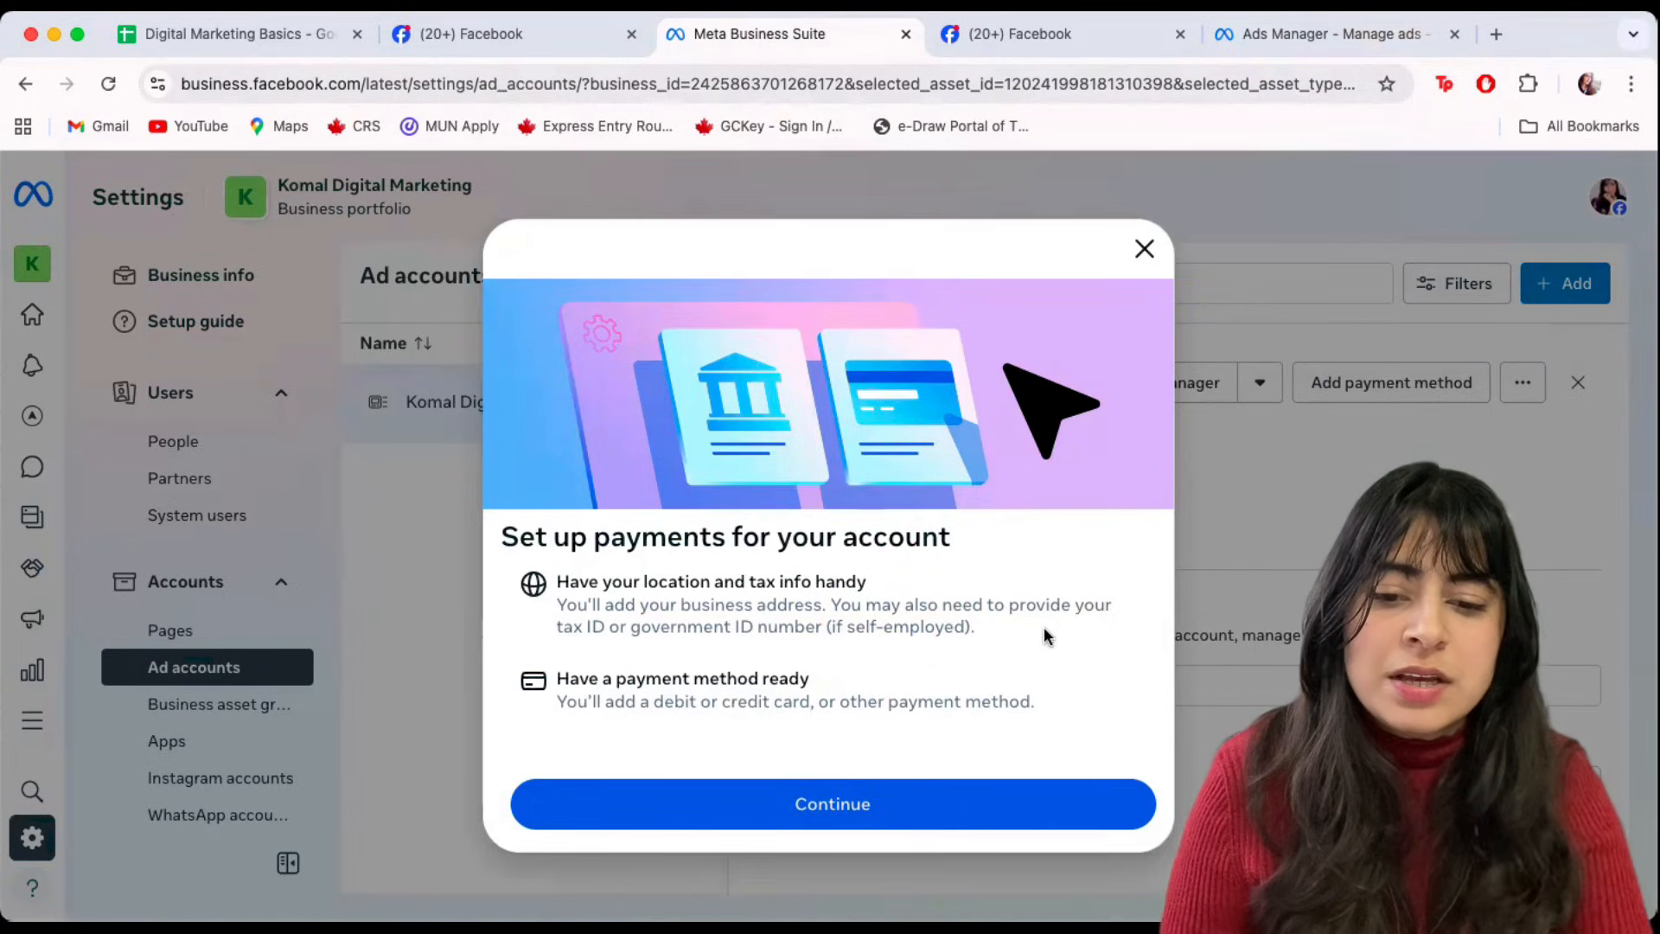
click(856, 821)
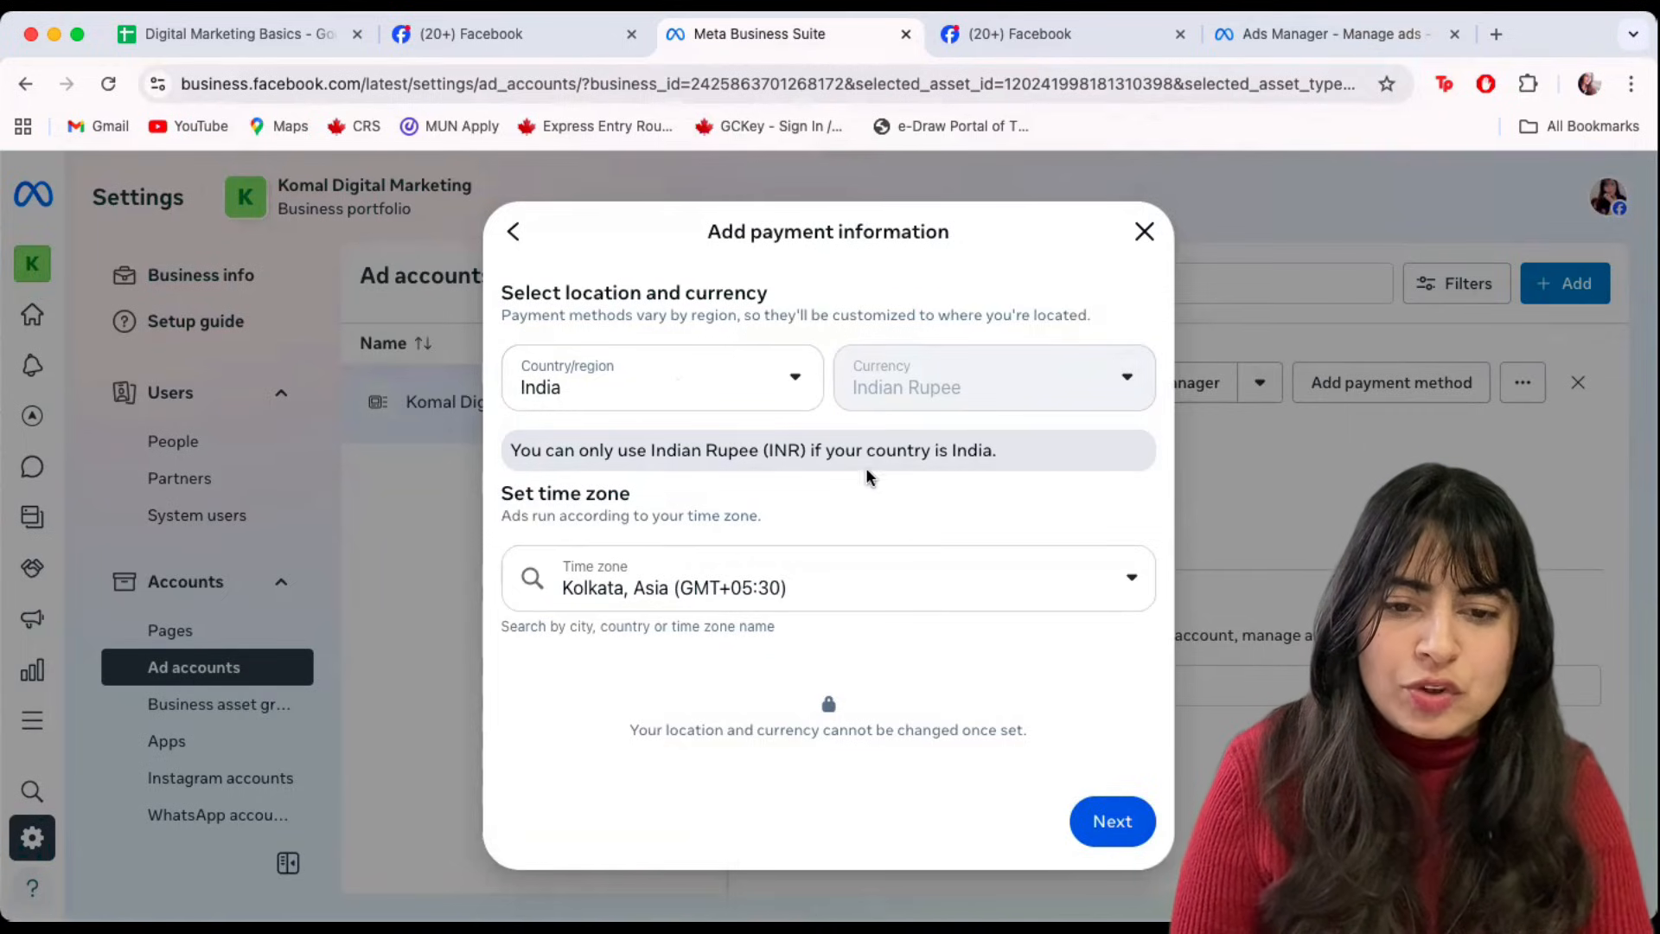
click(1116, 822)
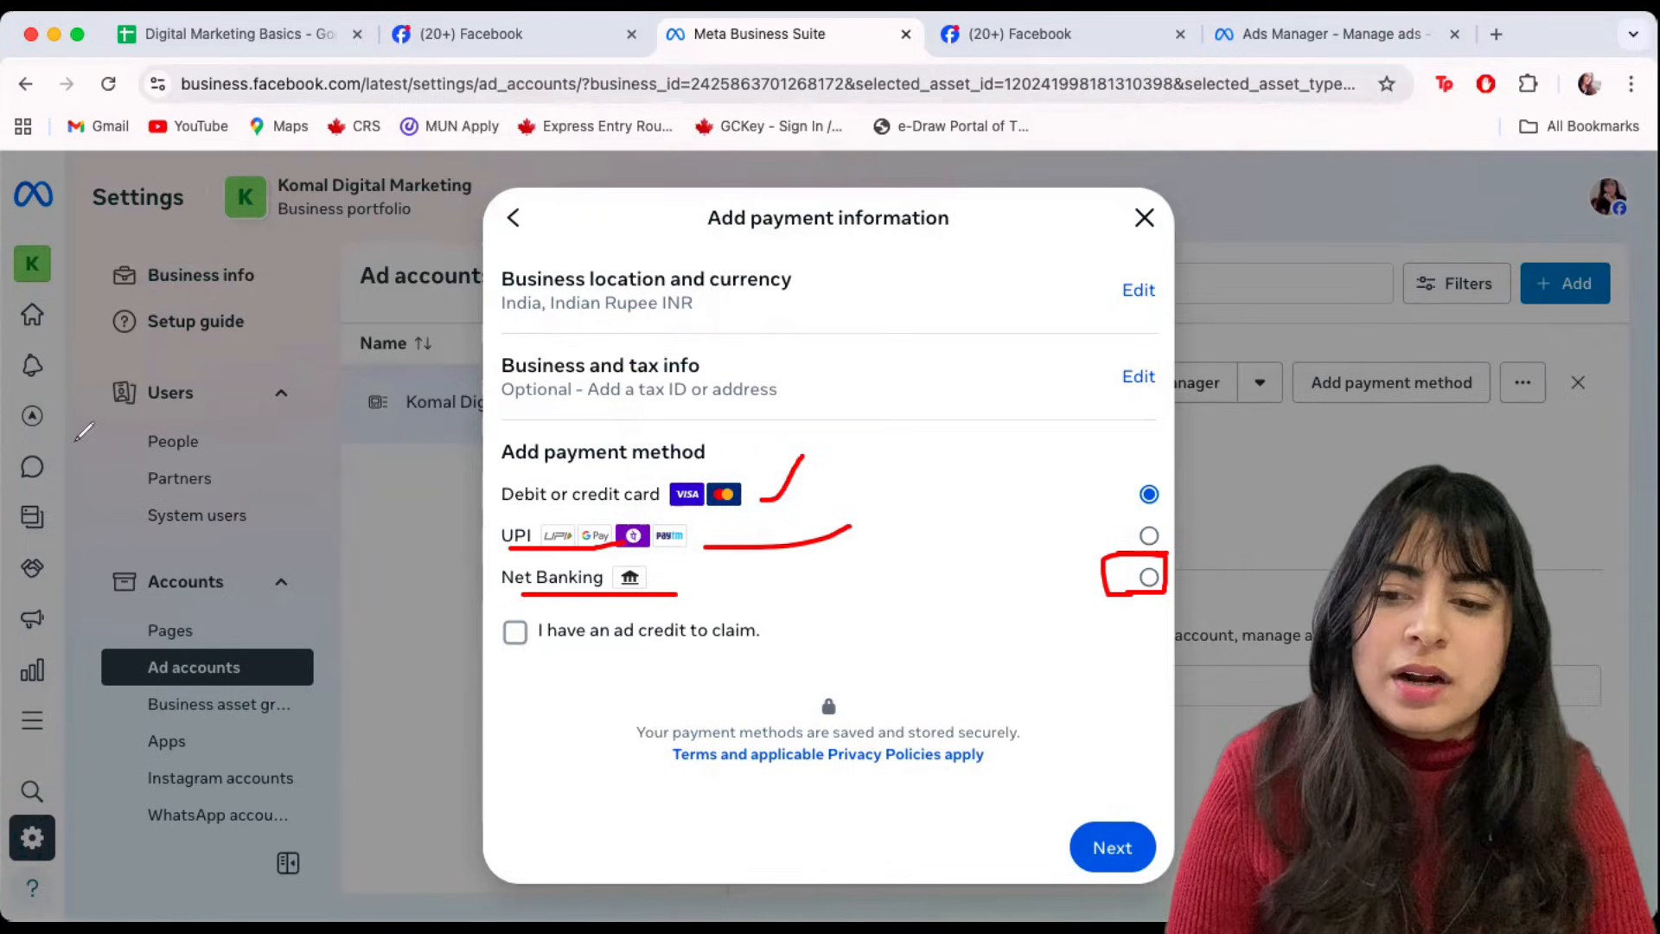
Pick UPI instead of debit or credit card as the payment method and continue.
key(Delete)
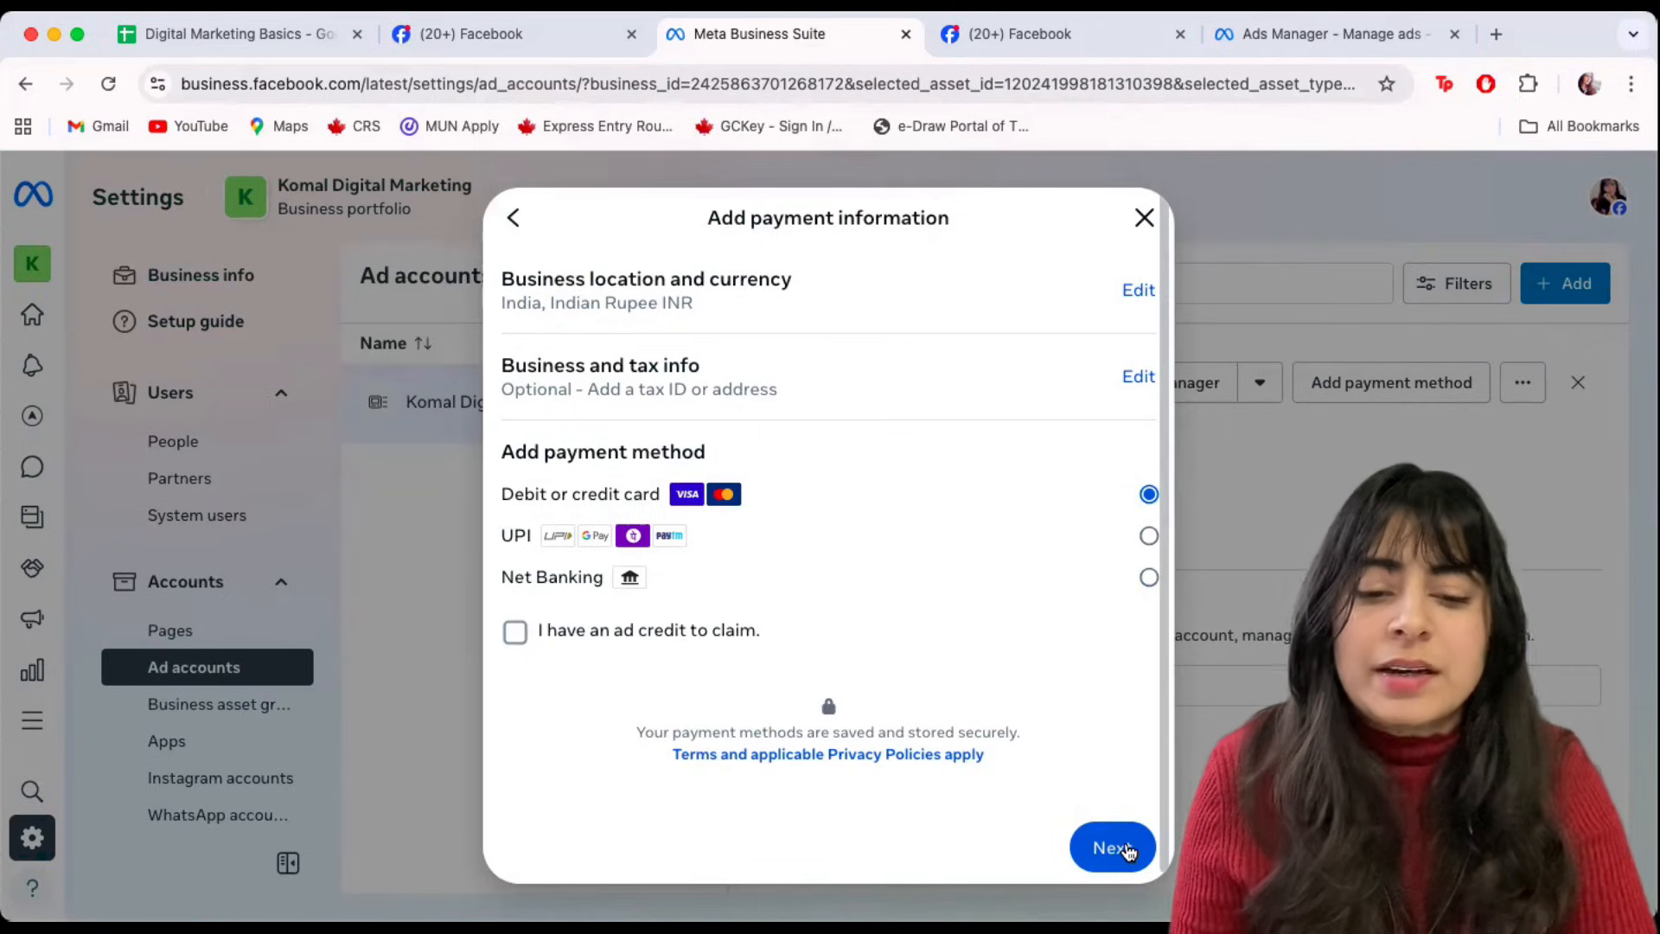
click(1127, 849)
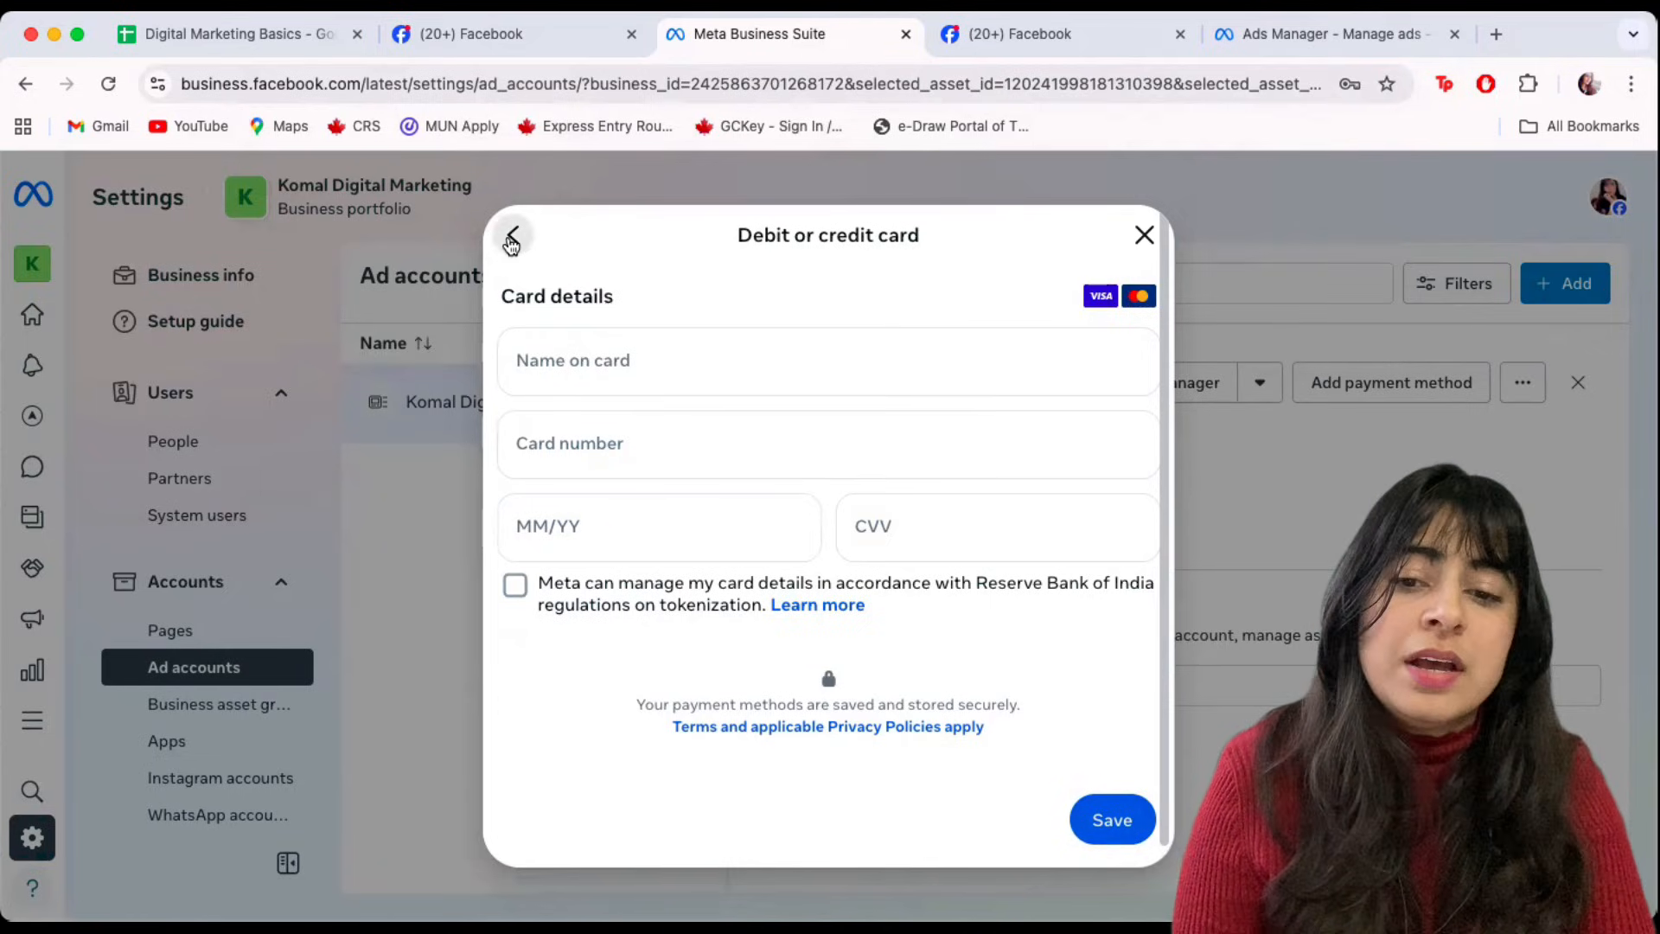
click(513, 235)
click(1148, 535)
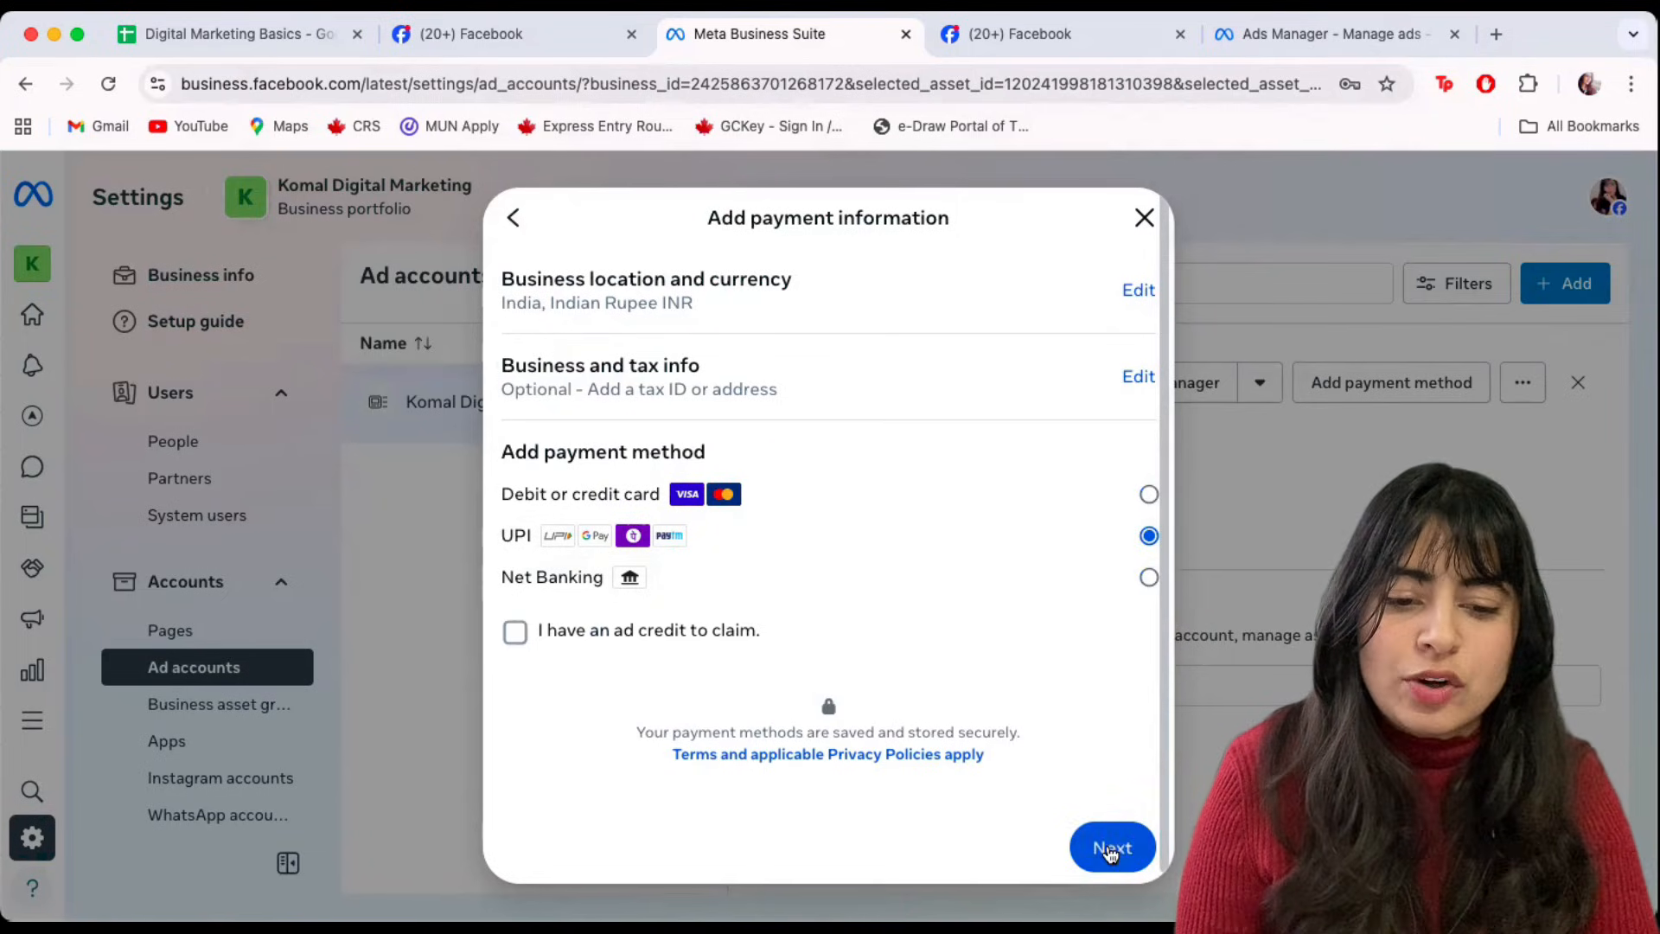
click(1109, 845)
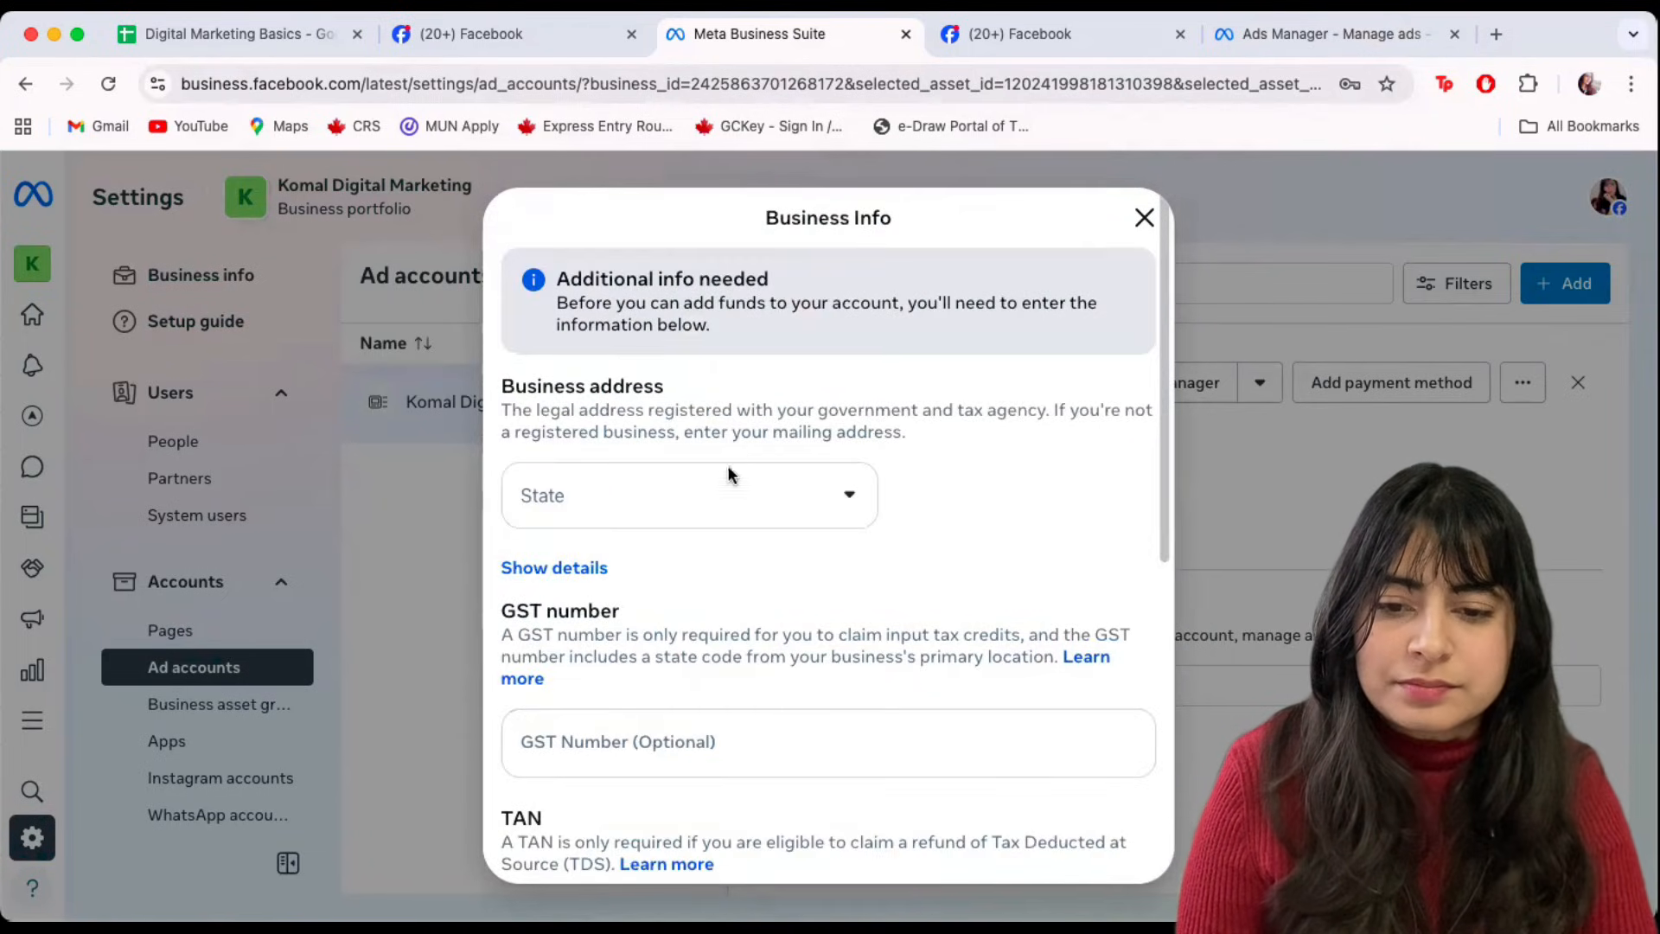
Set the business address state to Haryana.
click(662, 511)
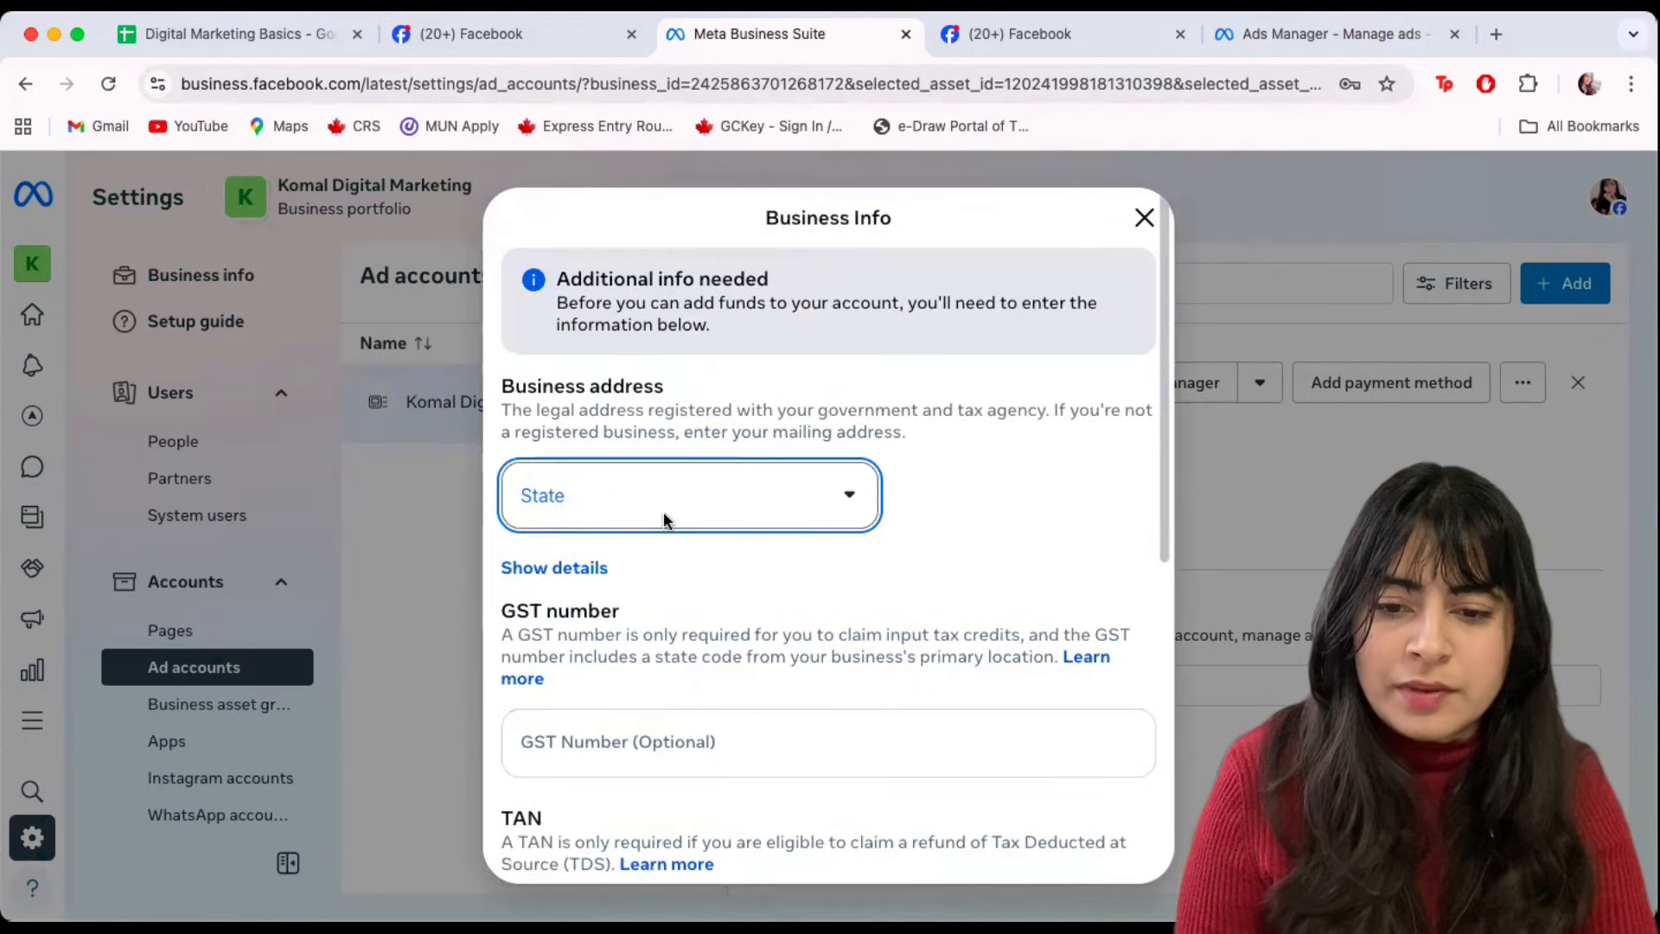
click(1007, 524)
scroll(1006, 524, down, 3)
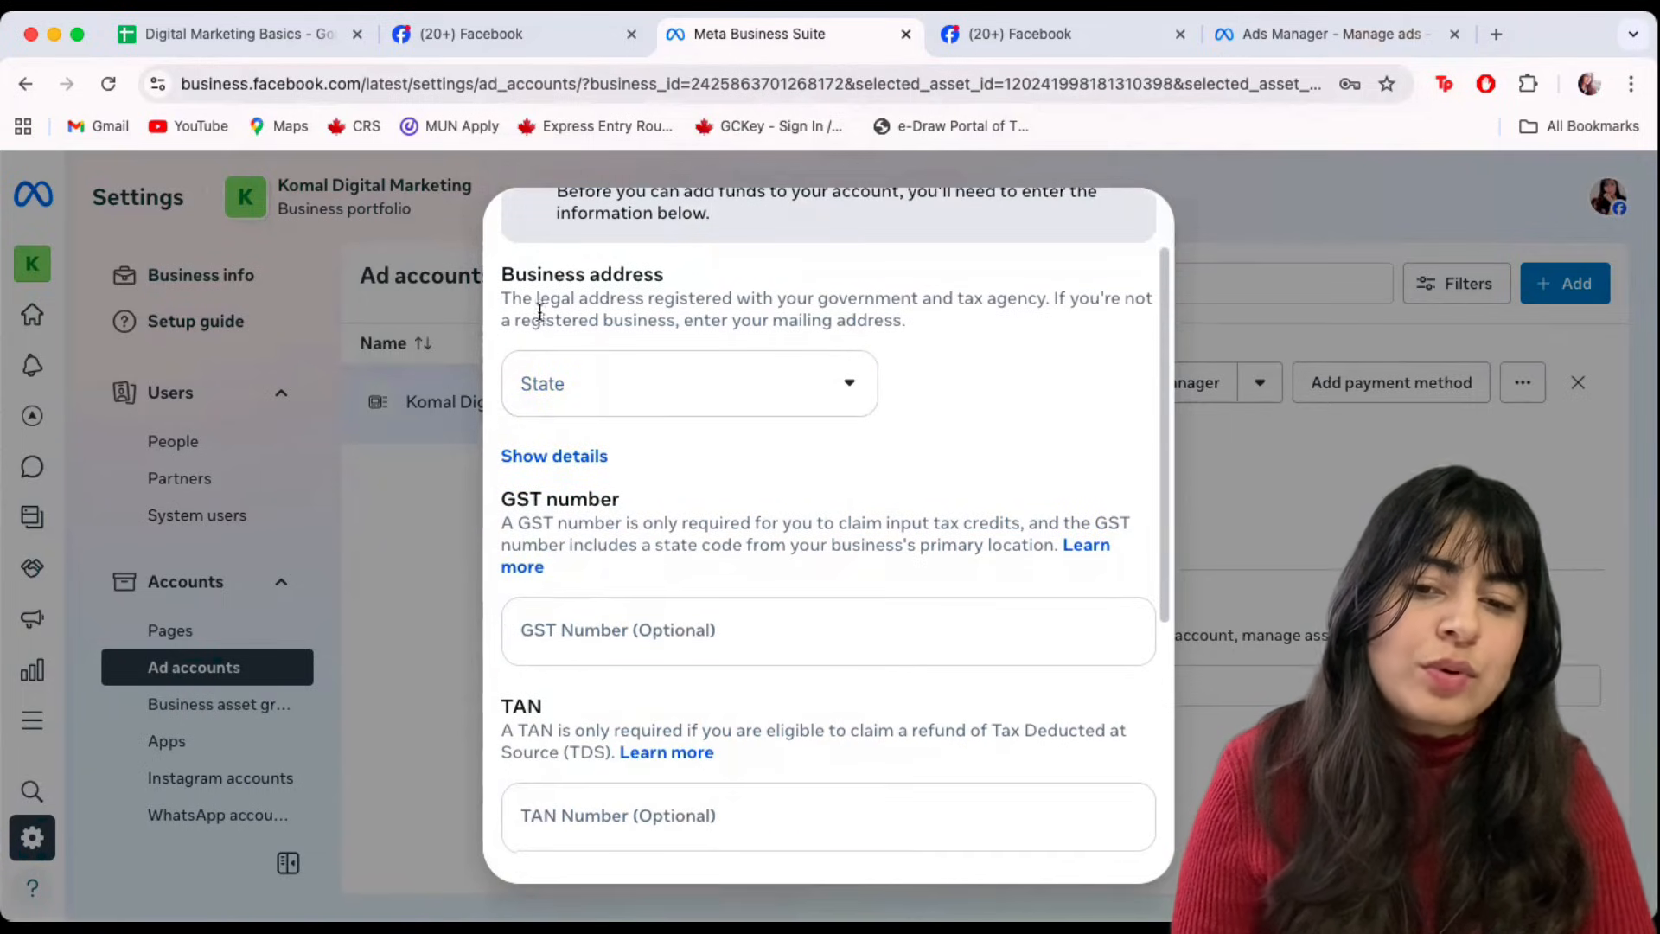
scroll(699, 444, down, 6)
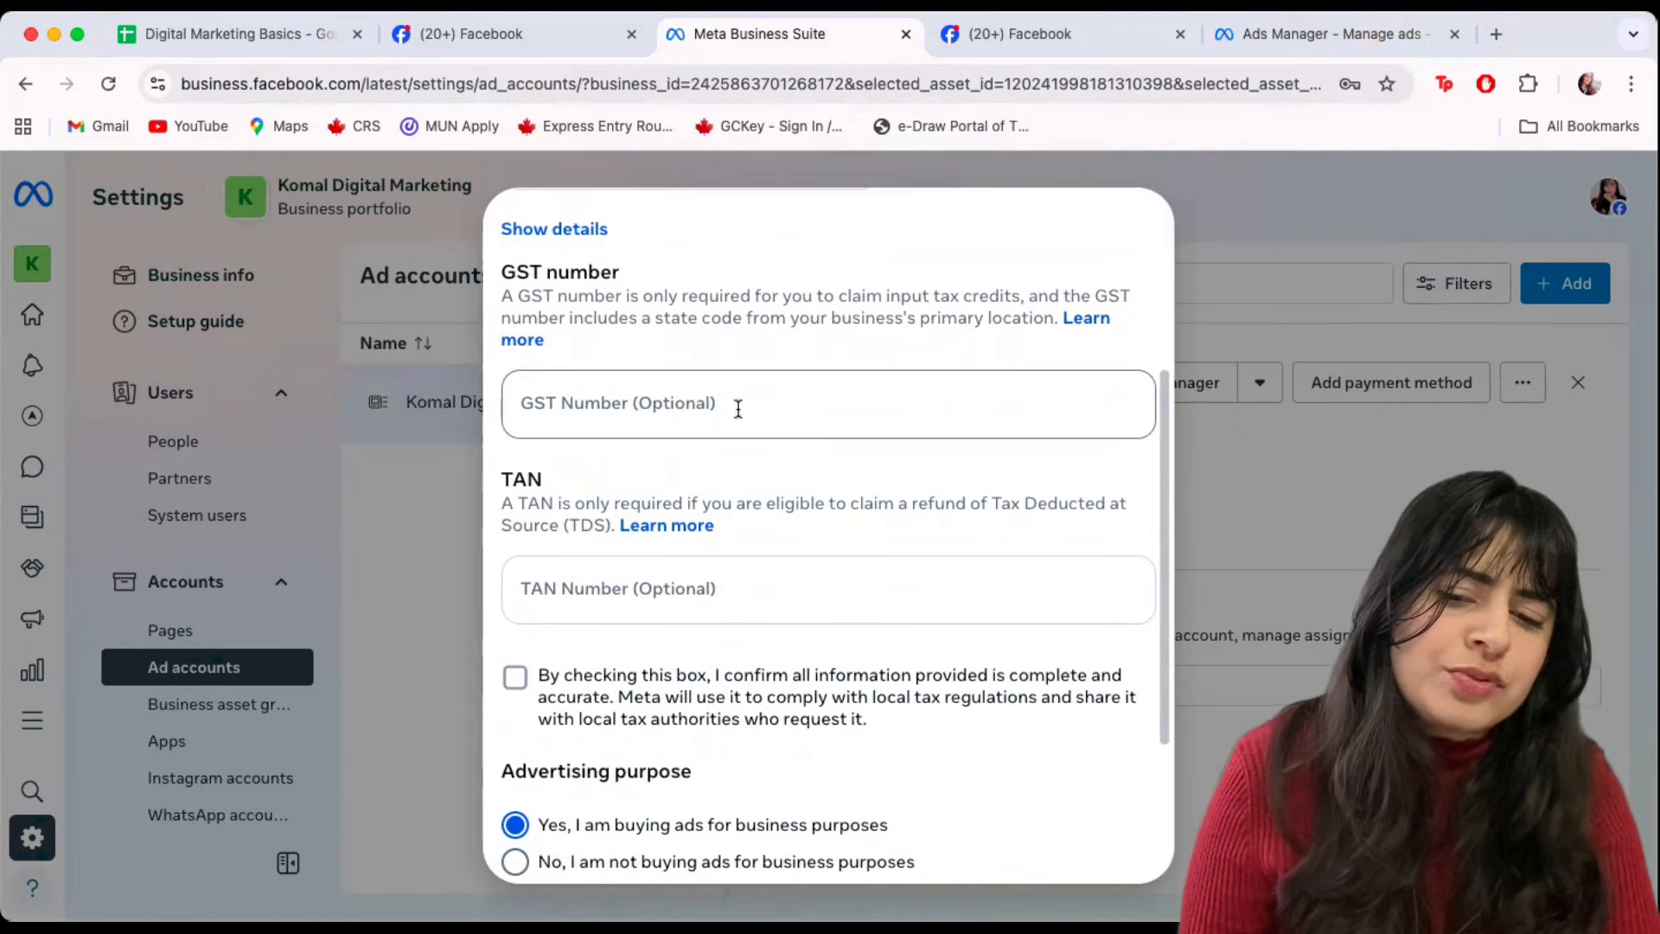
scroll(739, 407, down, 5)
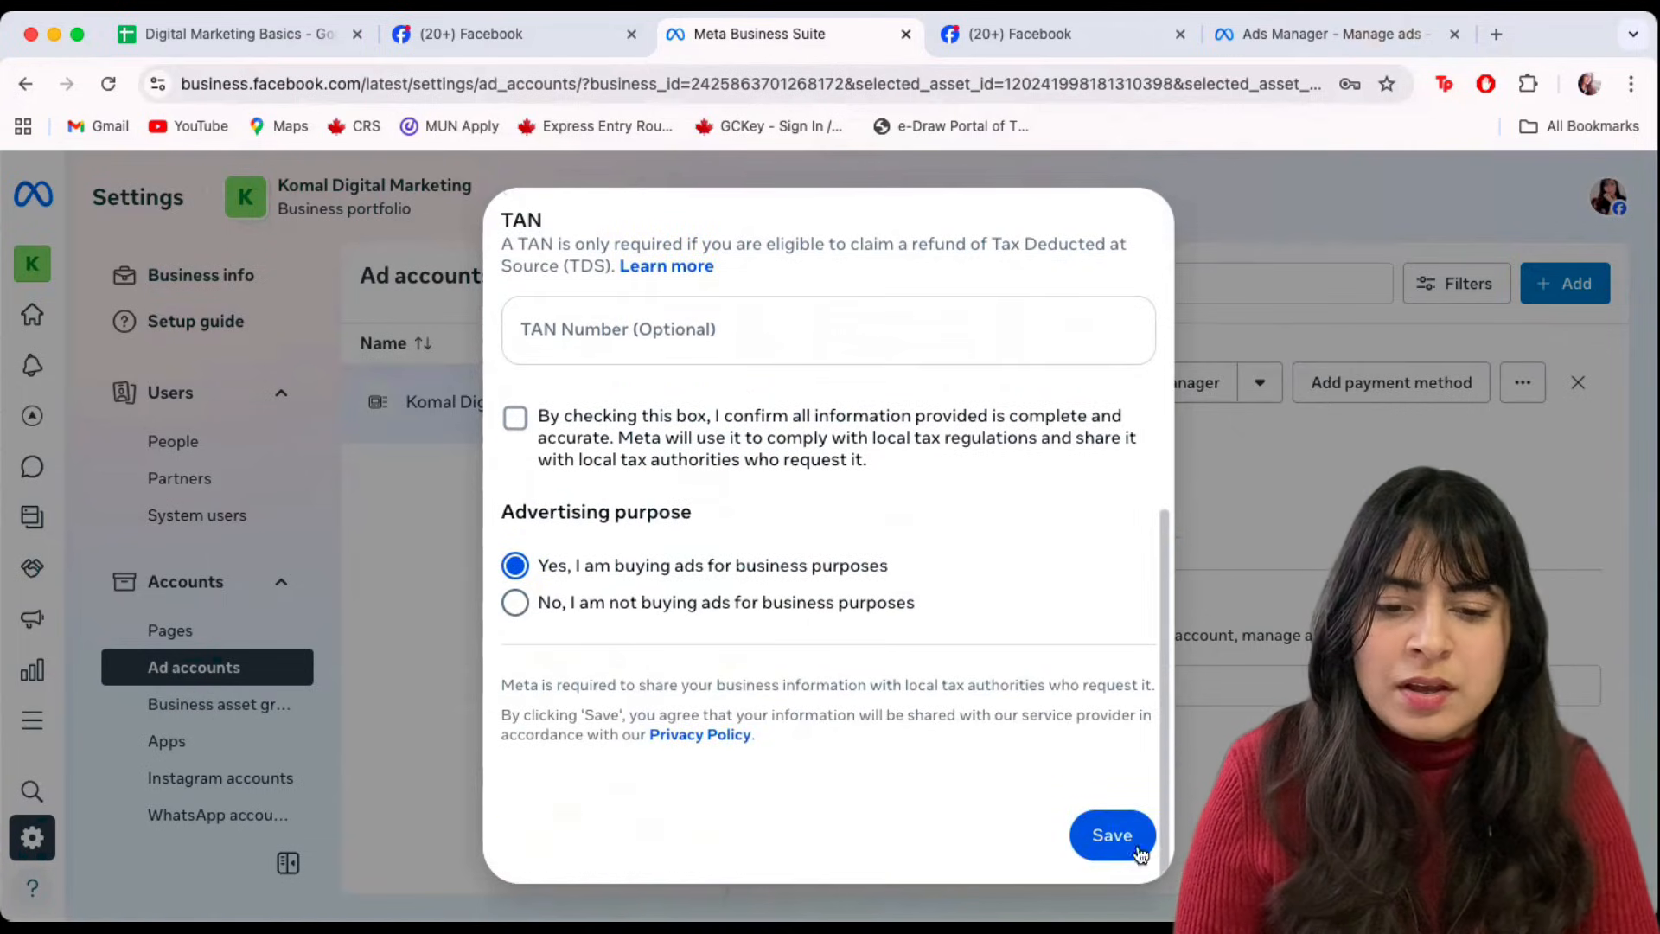
scroll(979, 606, up, 5)
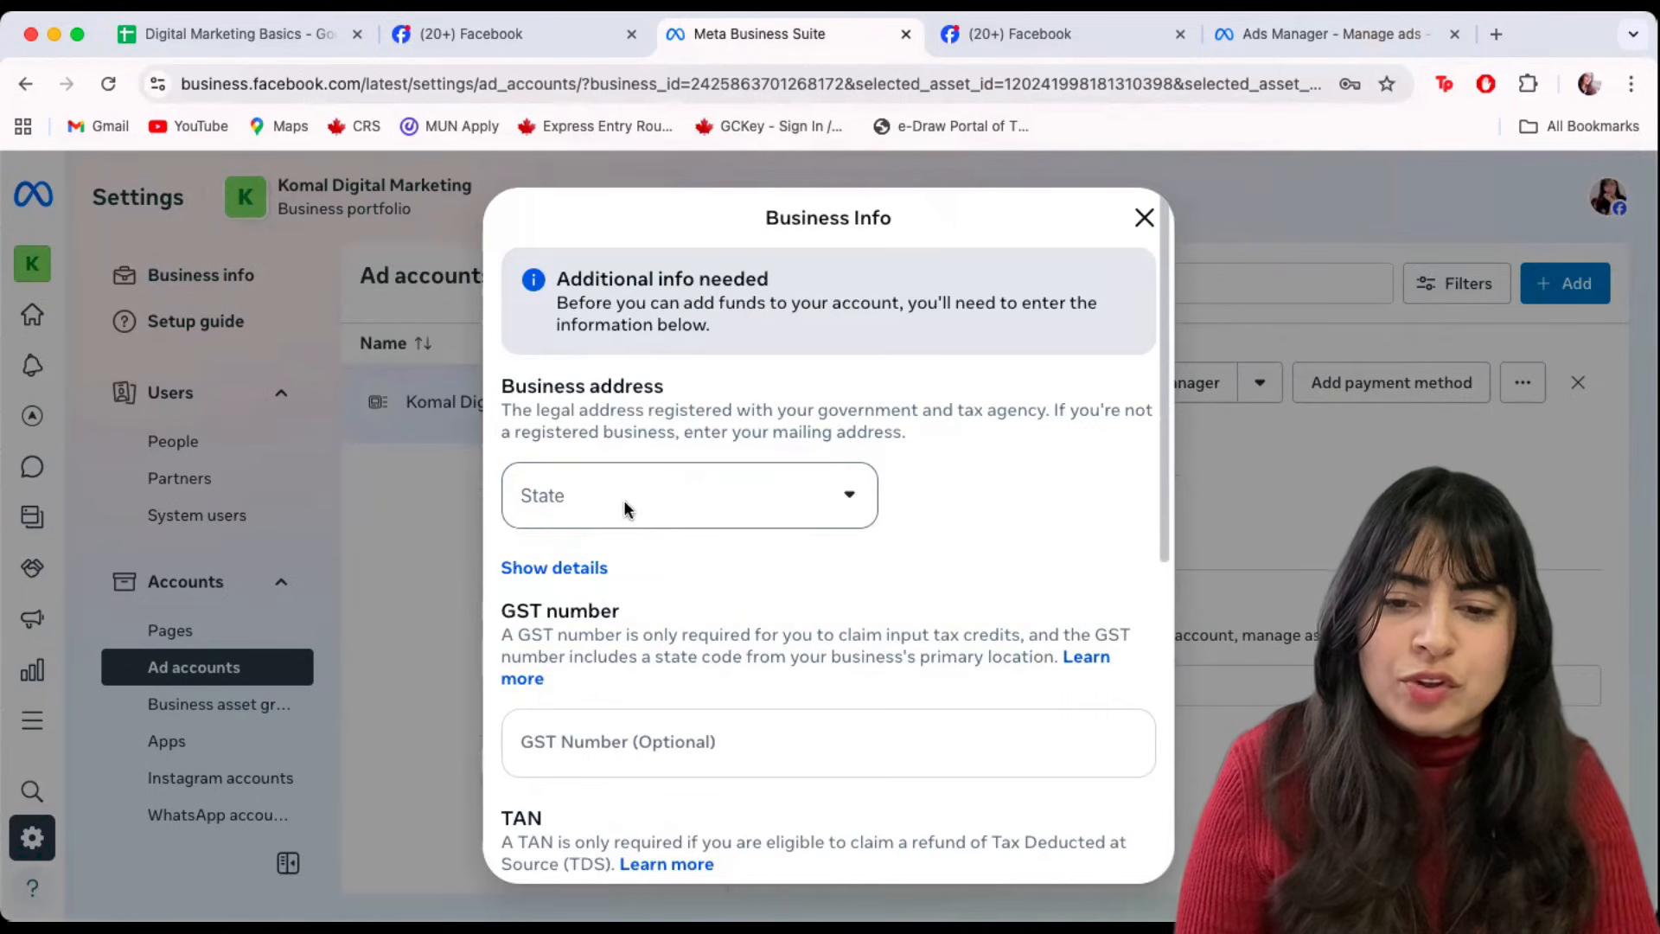
click(619, 505)
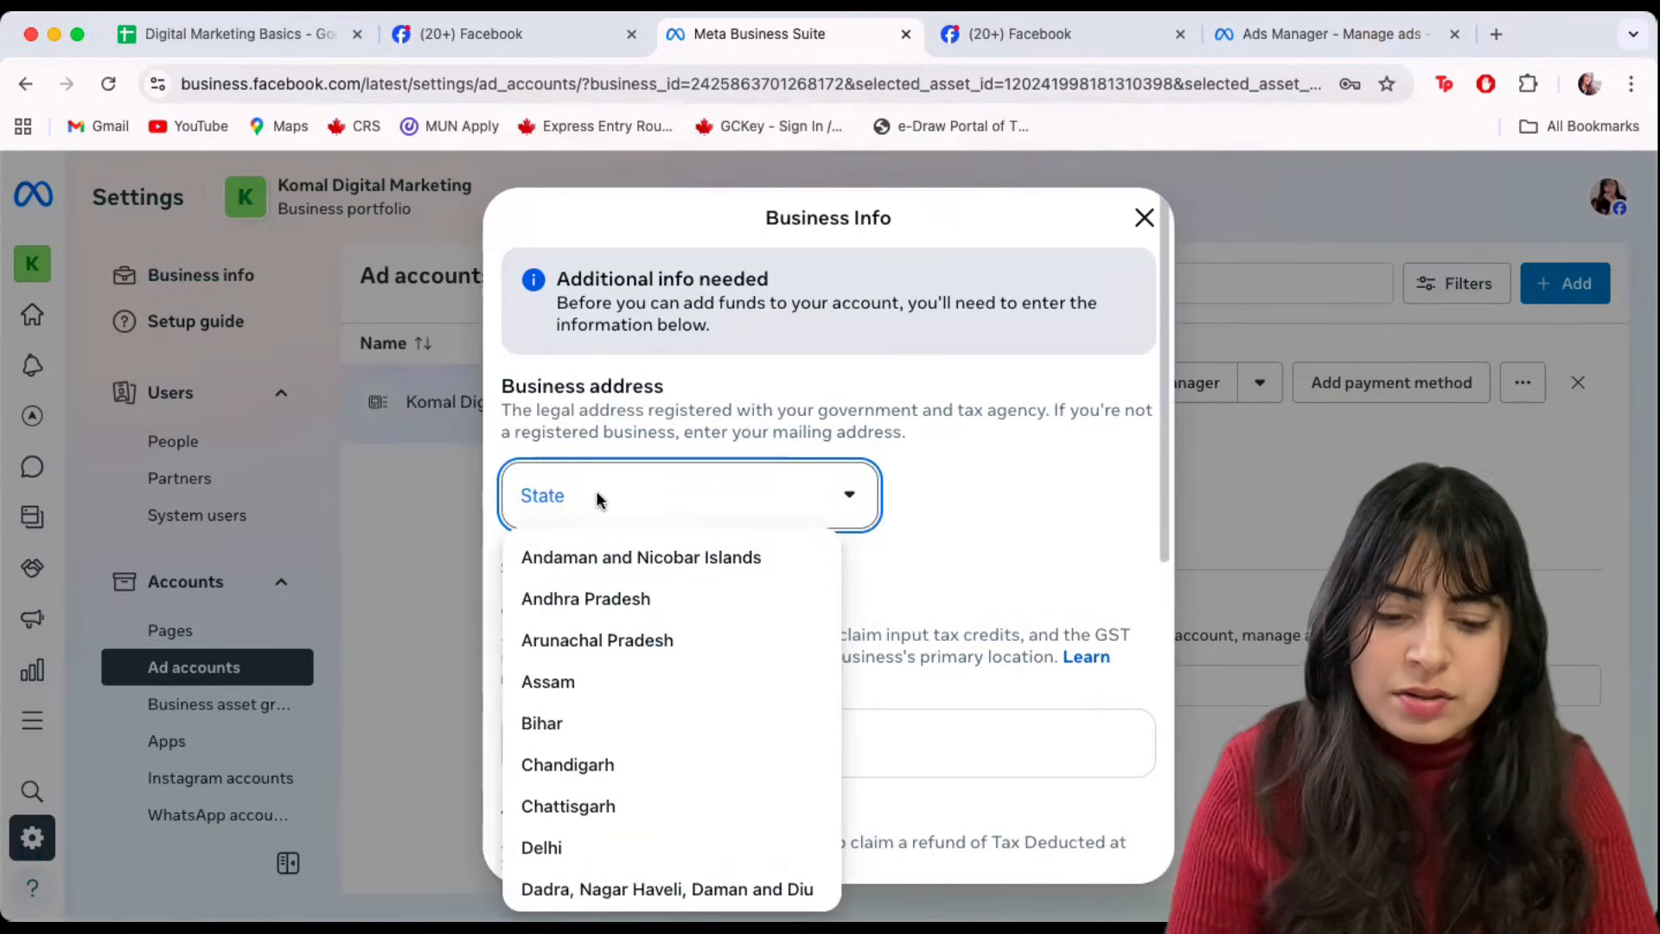
key(h)
key(a)
click(569, 892)
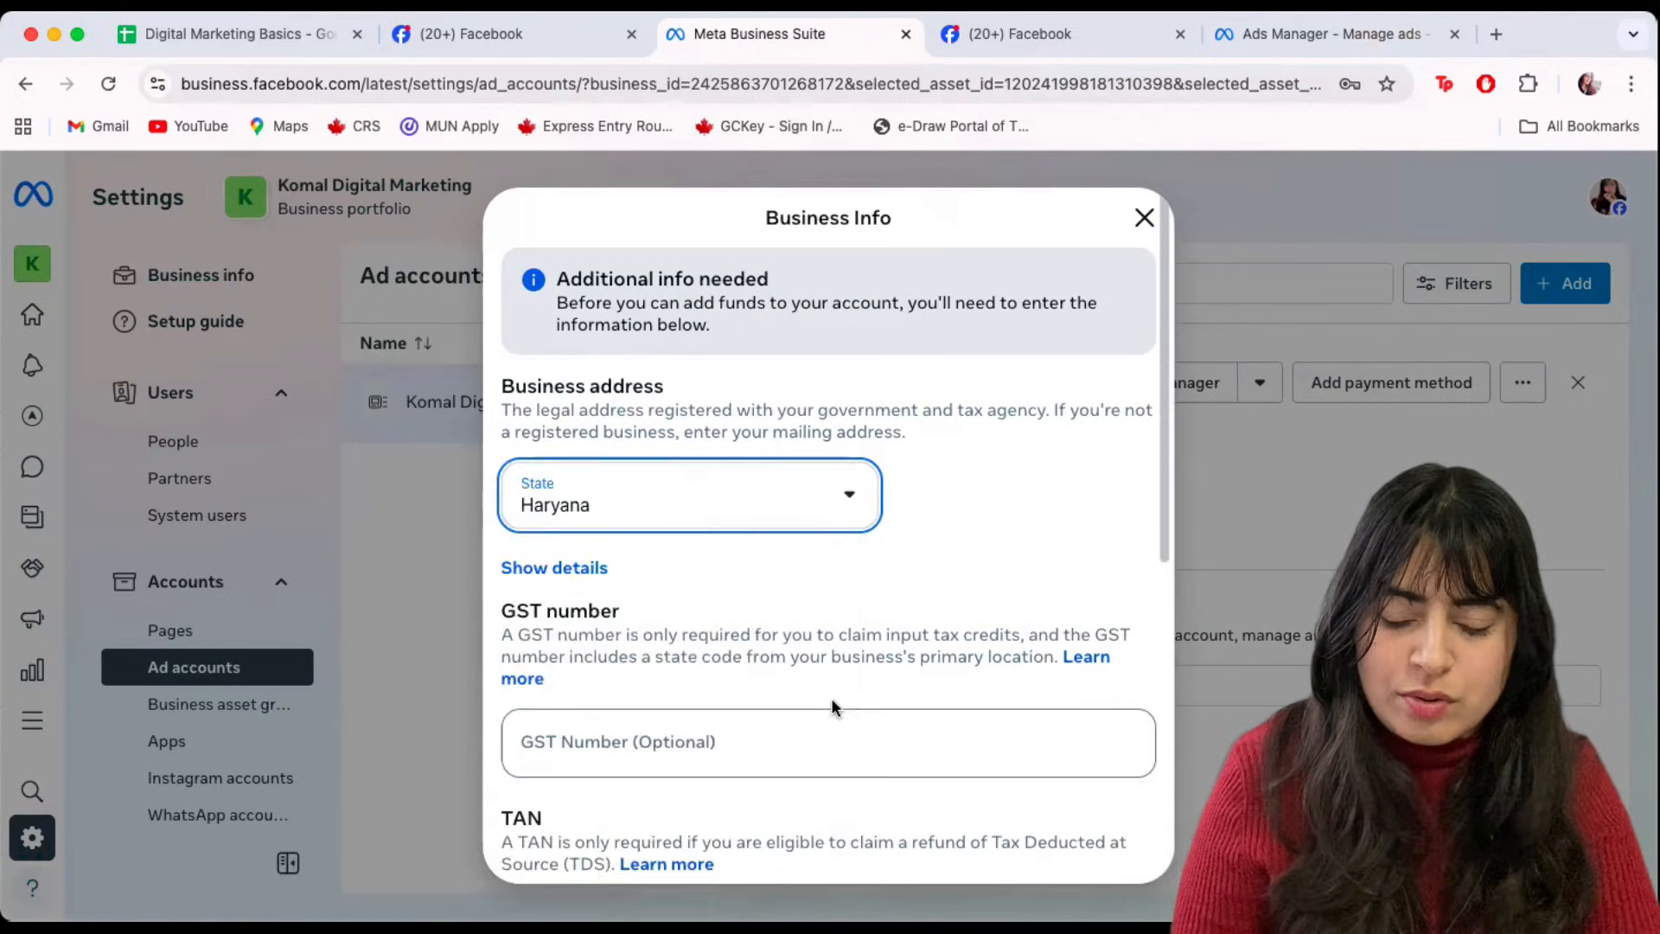
Tick the tax information accuracy confirmation and save the business info.
scroll(882, 596, down, 2)
scroll(882, 602, down, 5)
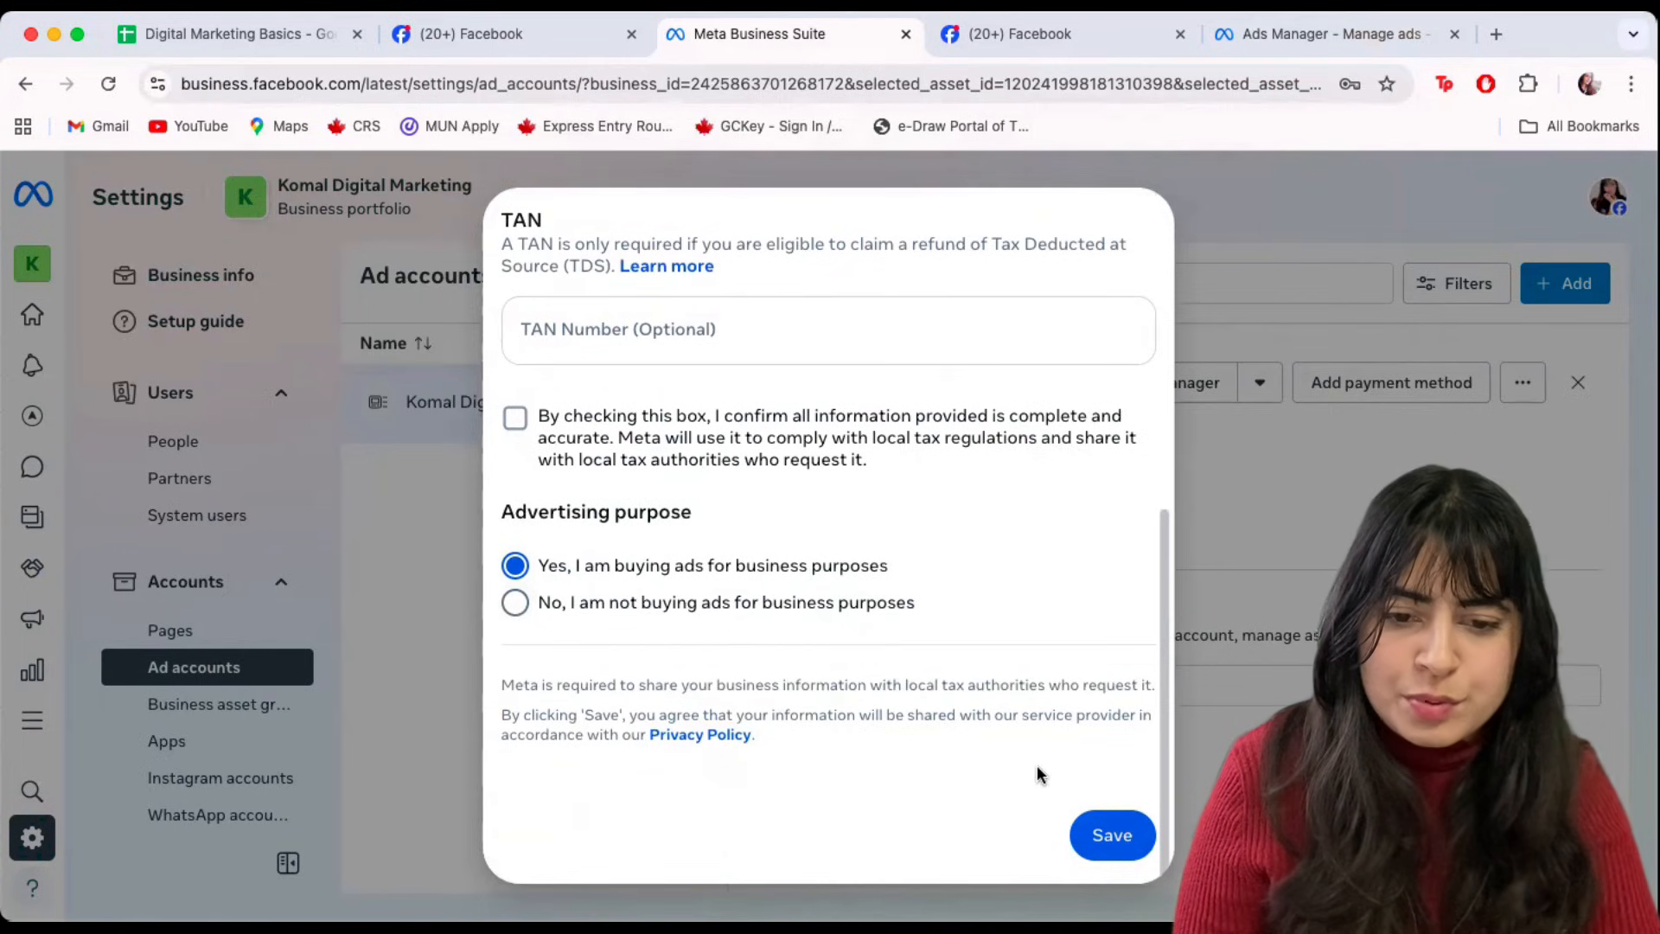
click(1106, 837)
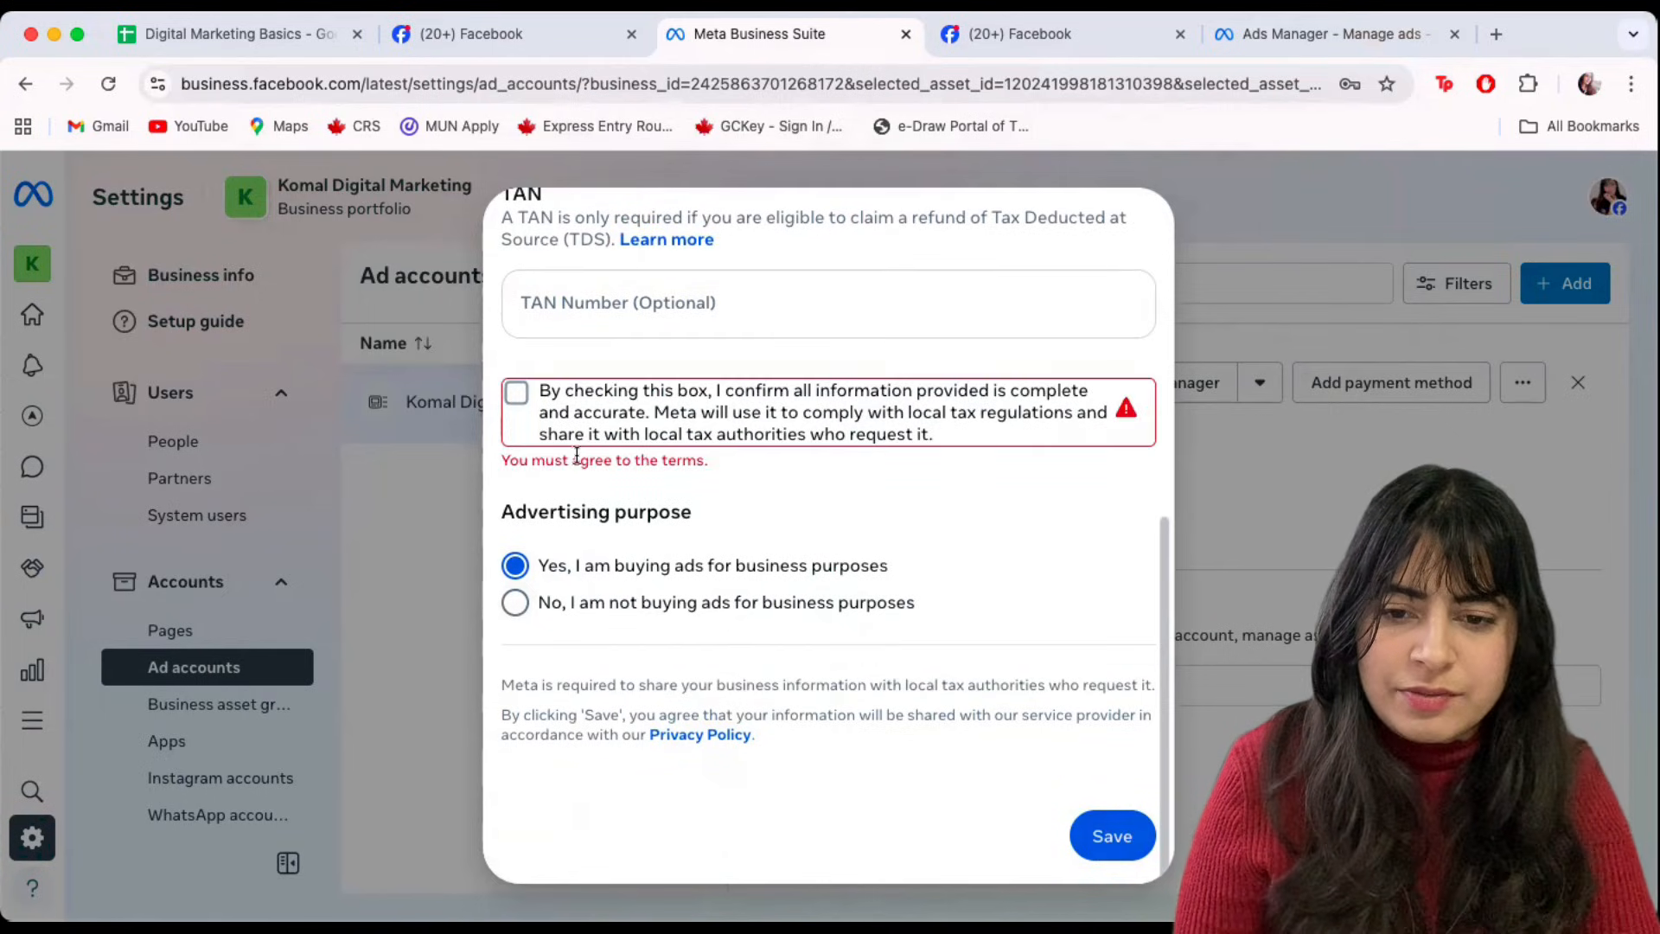
click(517, 394)
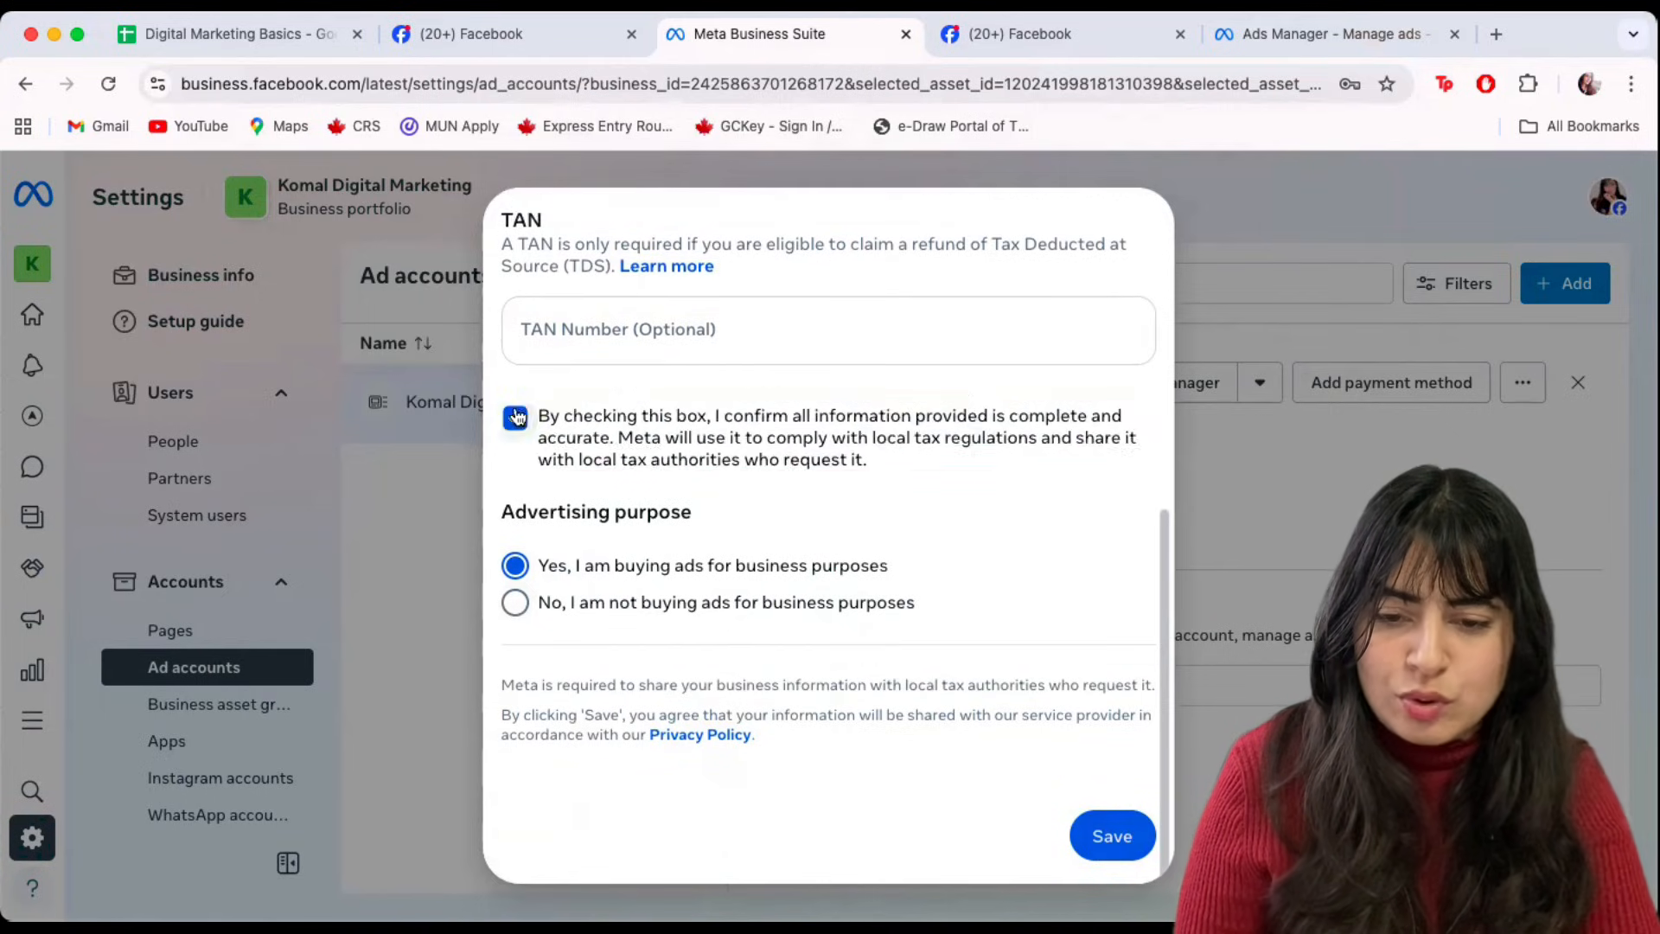
click(1124, 846)
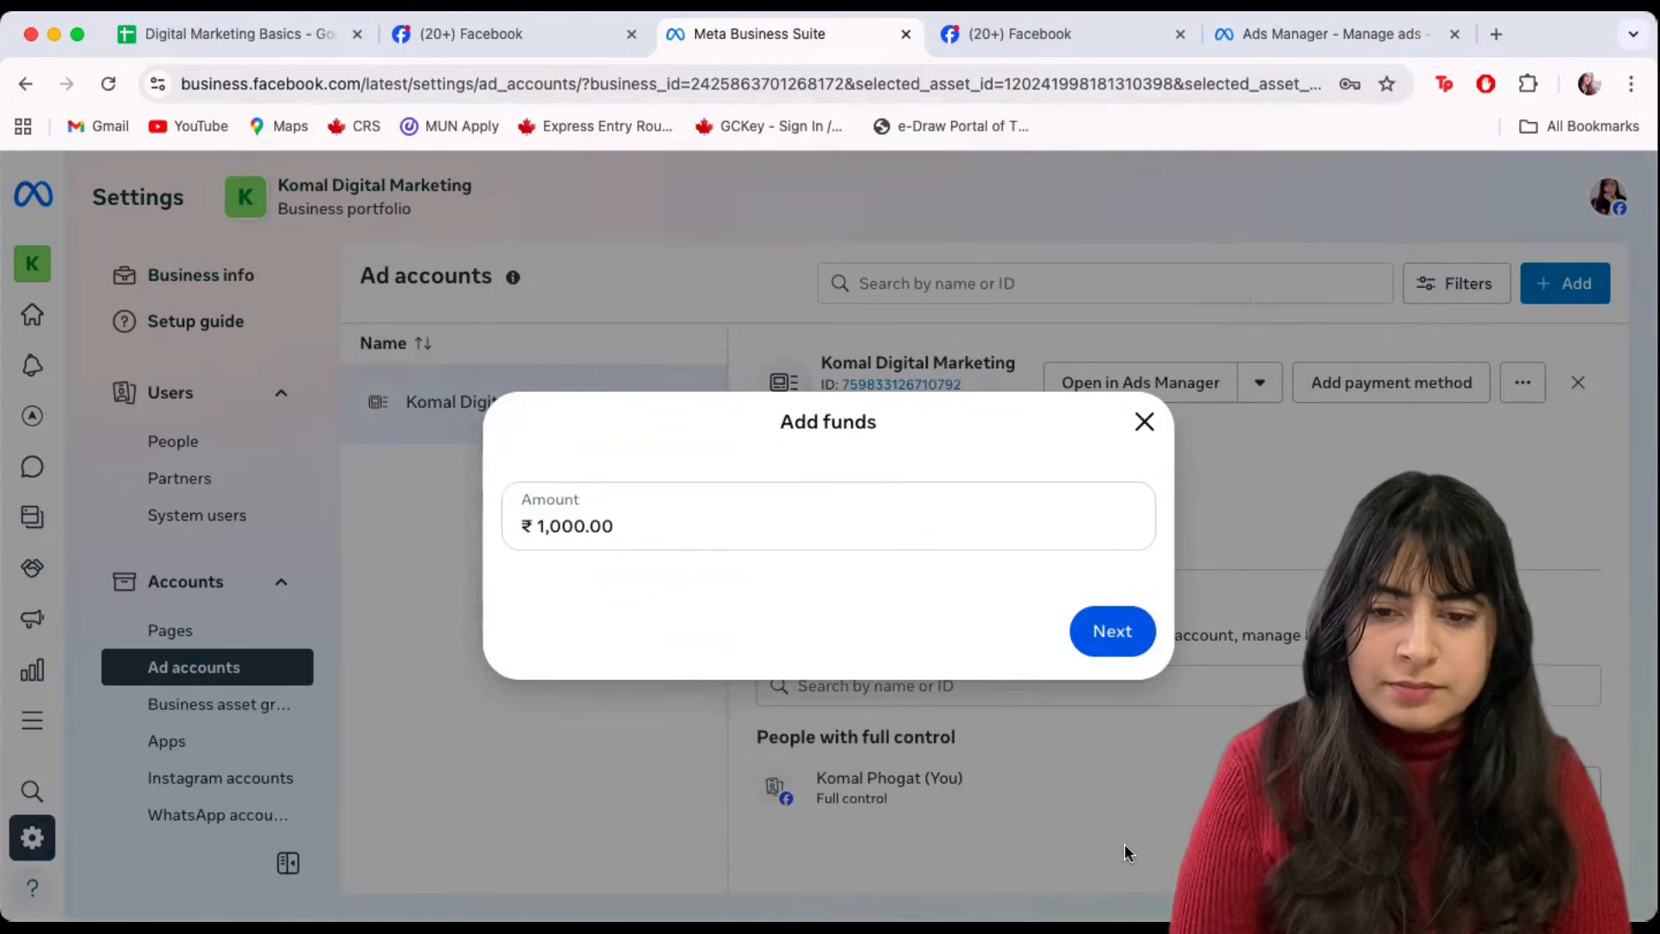
Replace the ₹1,000.00 funds amount with ₹500.00 and continue.
triple_click(595, 517)
text(500)
click(1123, 642)
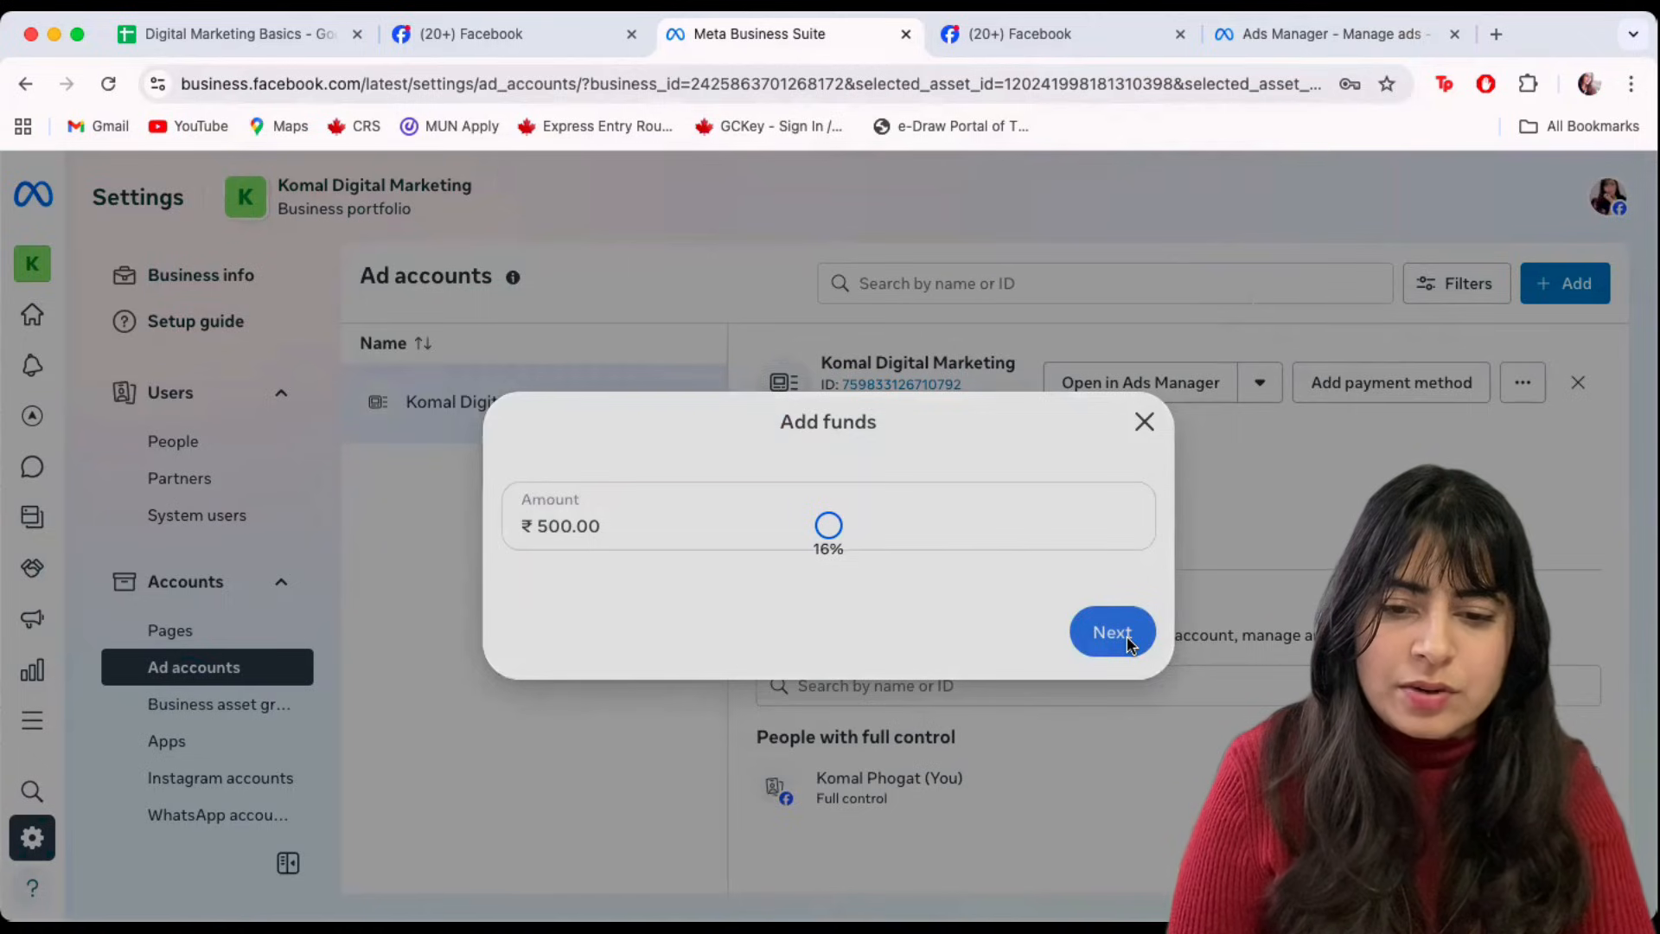